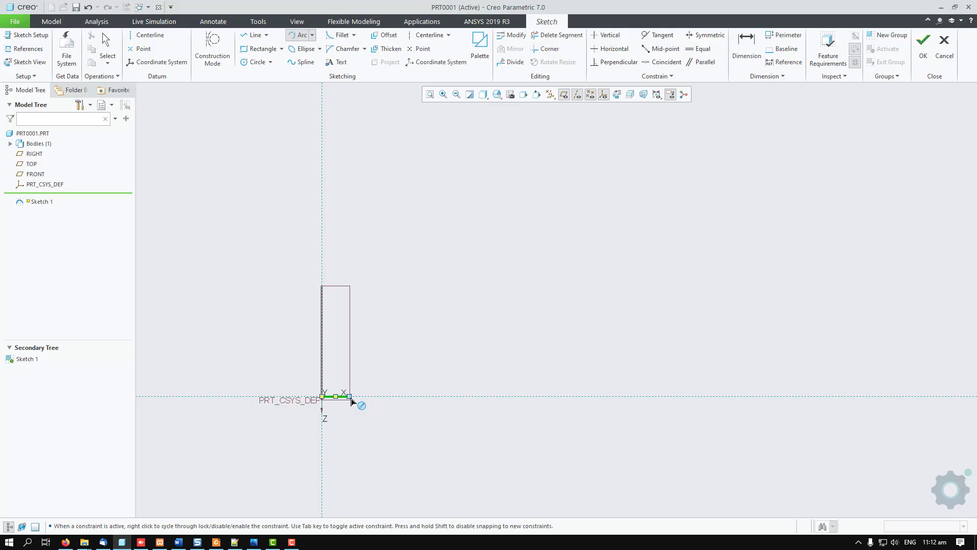
# Draw two tangent arcs with radii of about 23 and 33, forming an S-curve from the end of the short horizontal line.
pyautogui.click(350, 397)
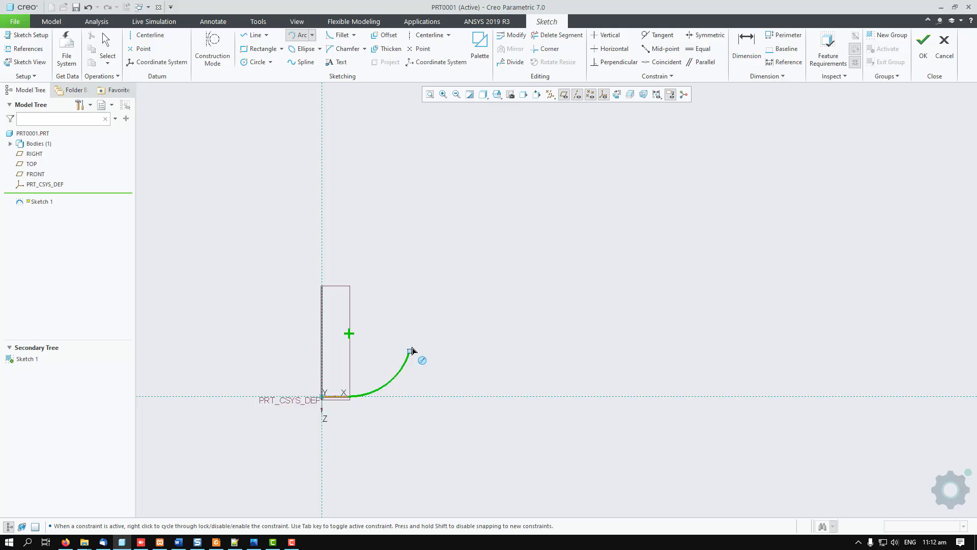
pyautogui.click(410, 350)
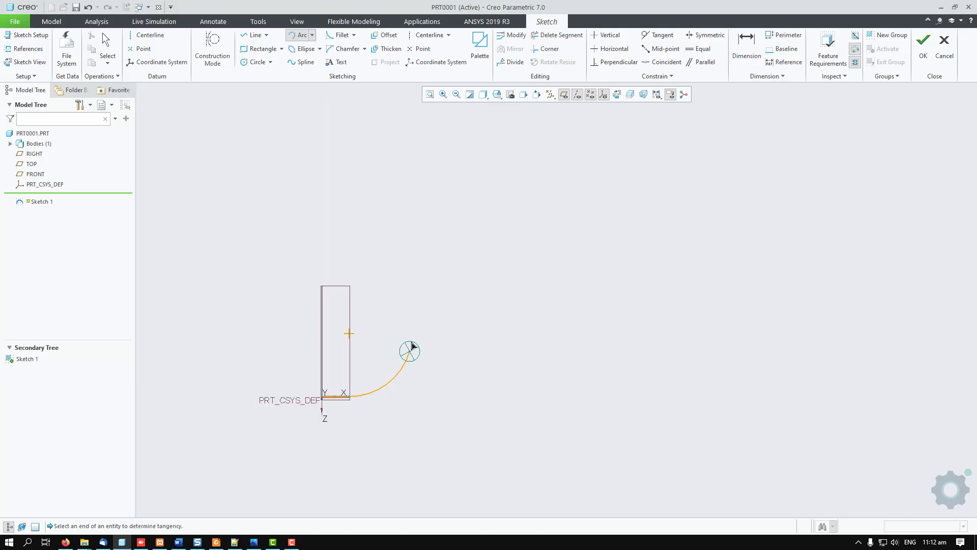
pyautogui.click(471, 292)
pyautogui.middleClick(525, 329)
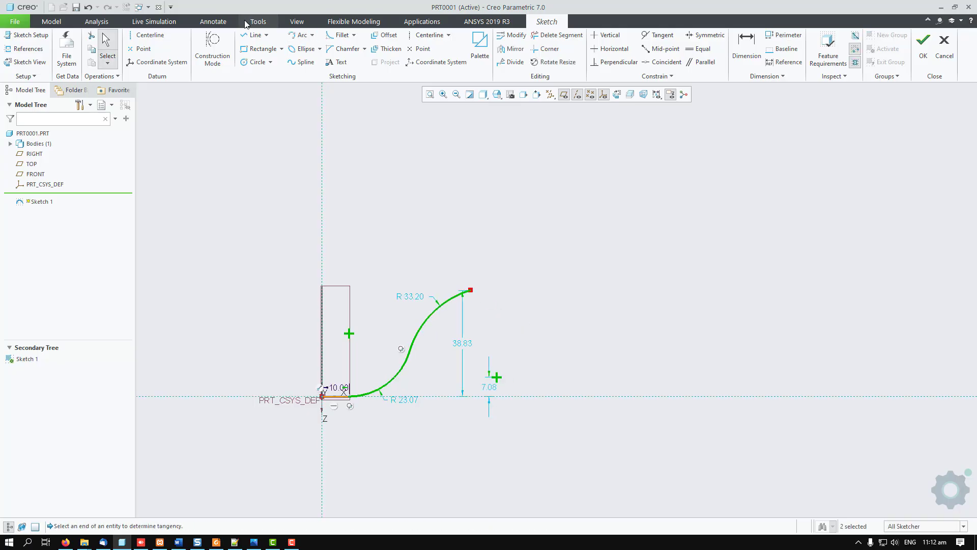
# Draw a horizontal line about 58 long from the free end of the upper arc.
pyautogui.click(254, 35)
pyautogui.click(470, 290)
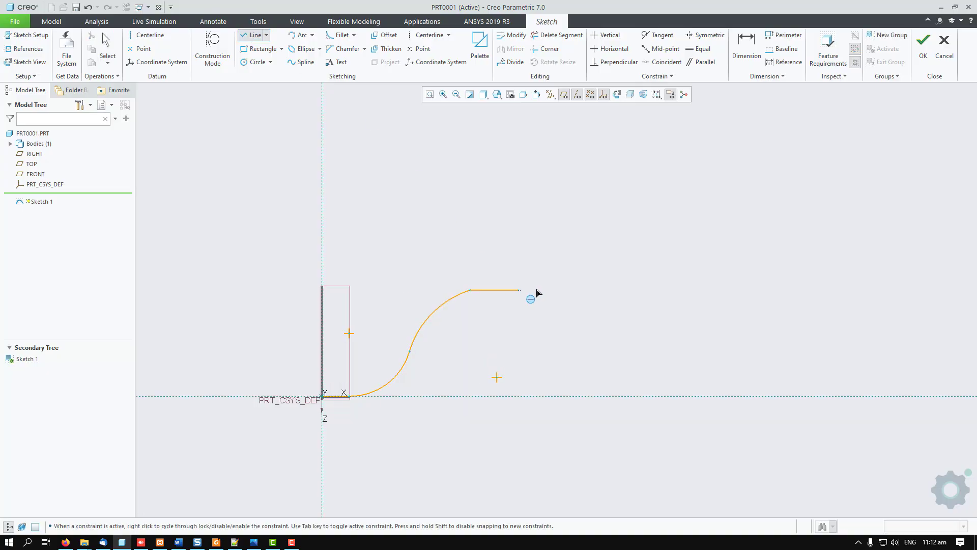
pyautogui.click(629, 290)
pyautogui.middleClick(585, 340)
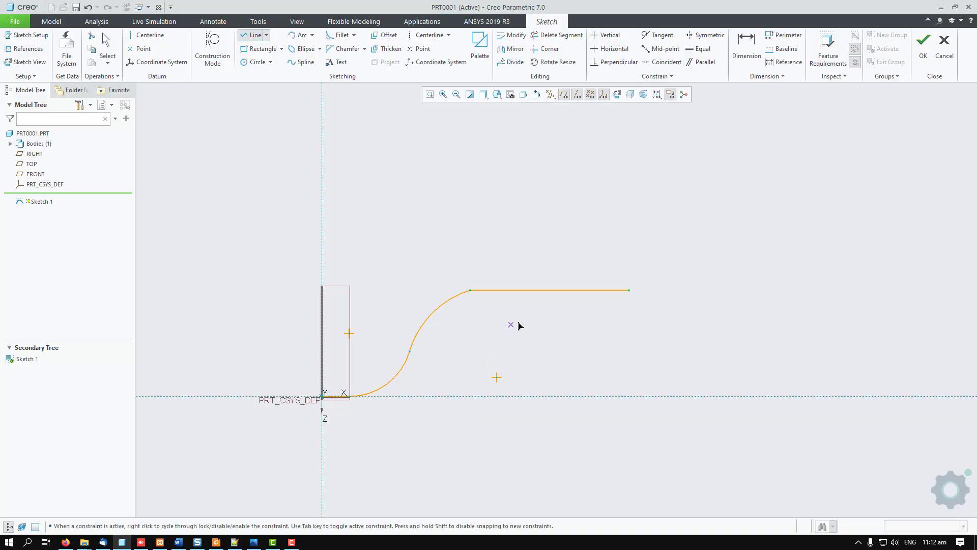
pyautogui.middleClick(534, 324)
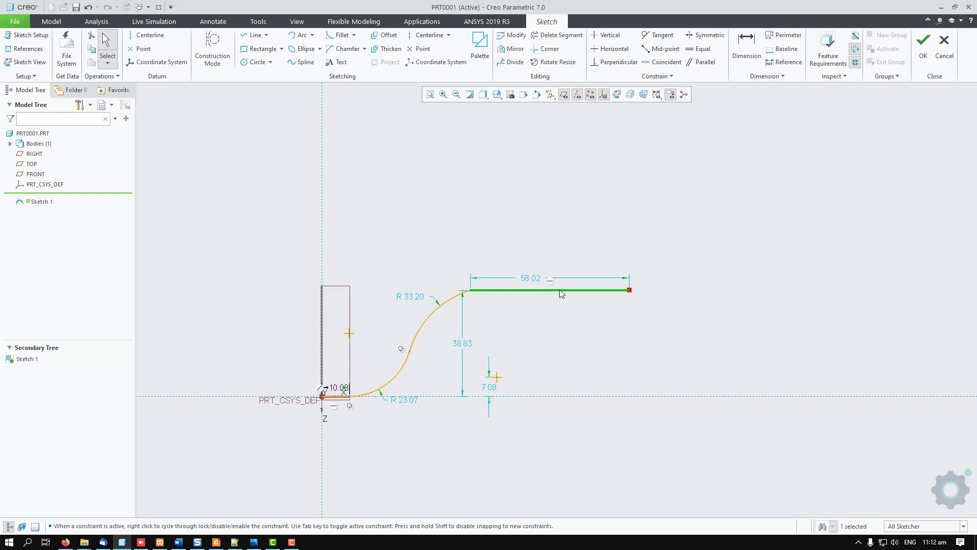
# Make the upper arc and the long horizontal line tangent at their shared endpoint.
pyautogui.click(656, 34)
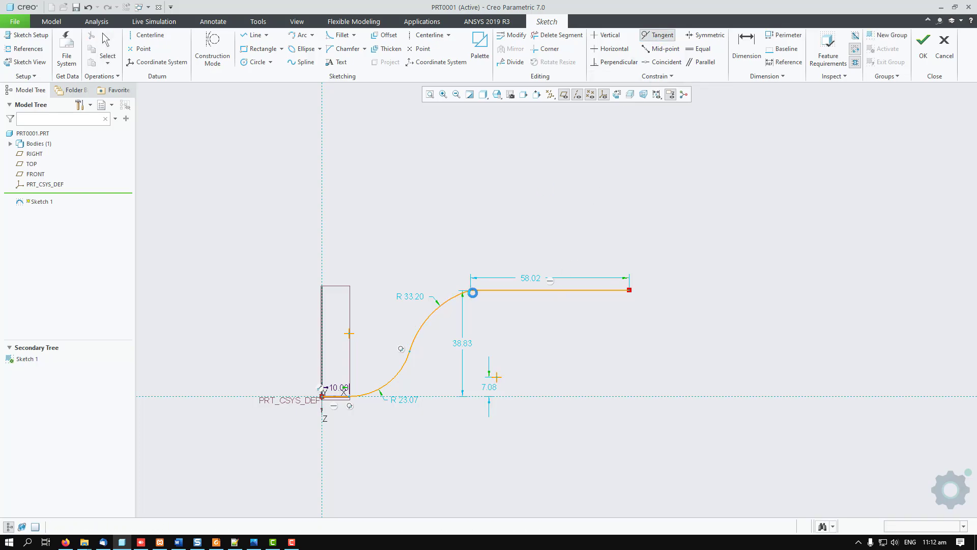
pyautogui.click(467, 294)
pyautogui.click(478, 291)
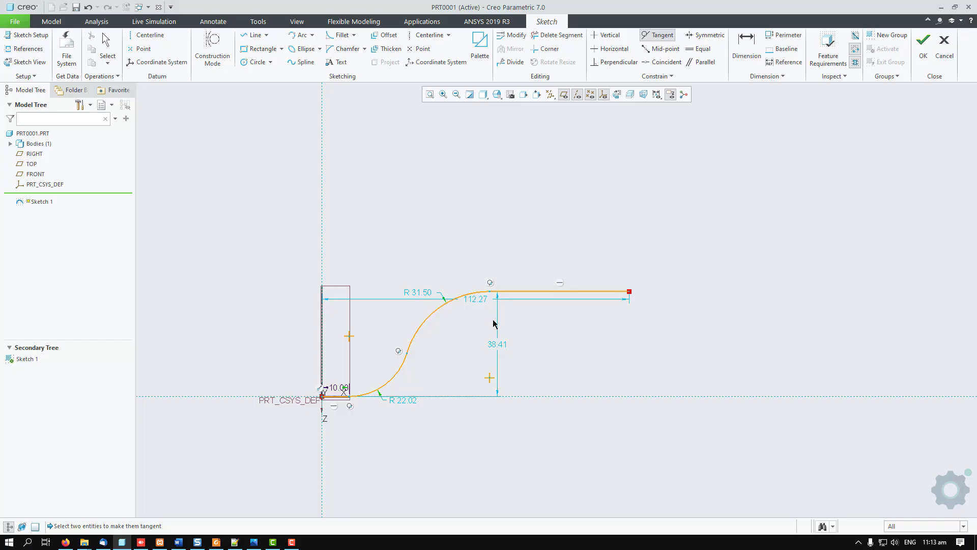
pyautogui.middleClick(520, 325)
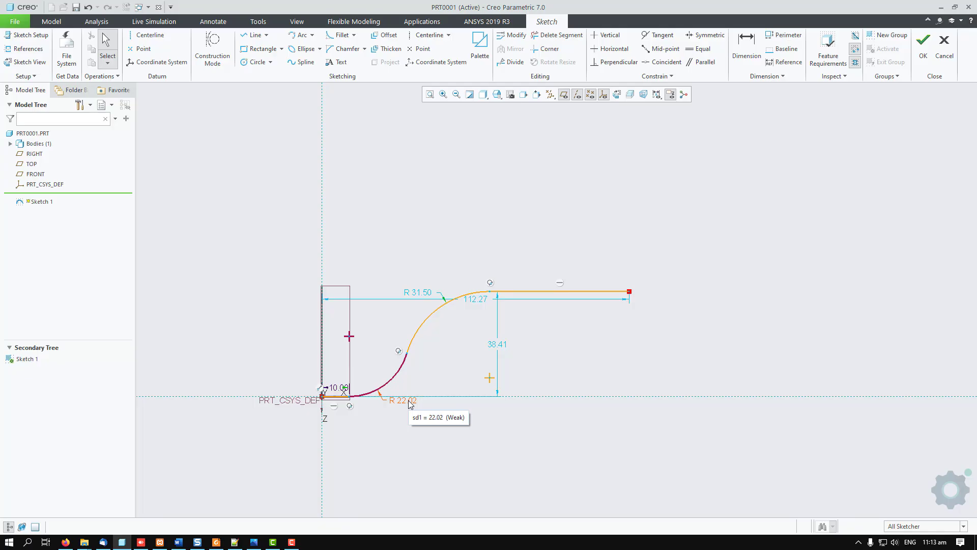
# Set the radii of both arcs in the S-curve to 50.
pyautogui.doubleClick(410, 401)
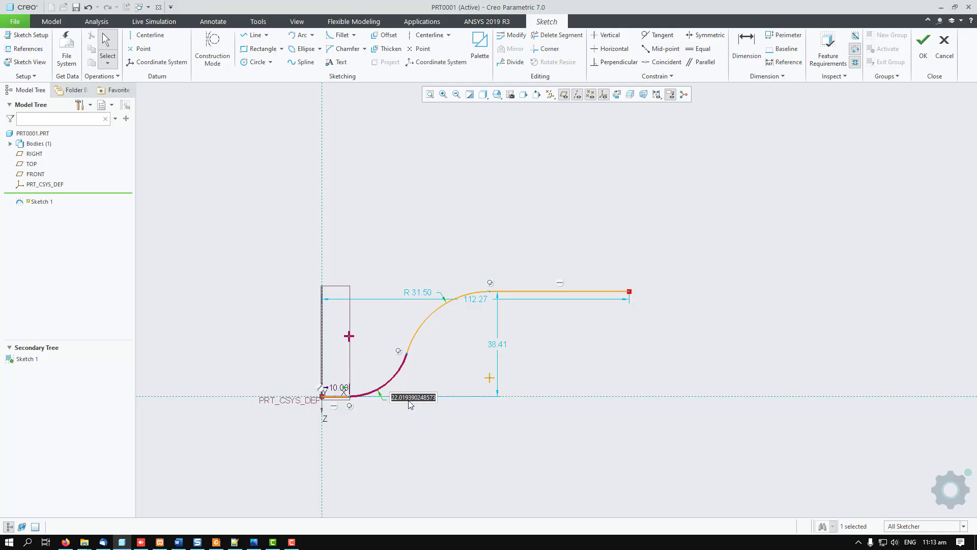
pyautogui.write('50')
pyautogui.press('Return')
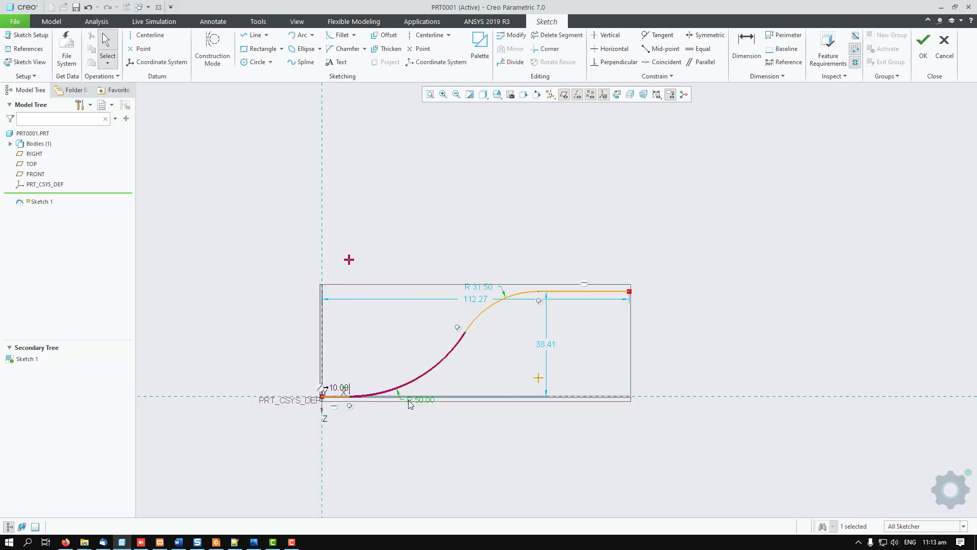
pyautogui.doubleClick(479, 288)
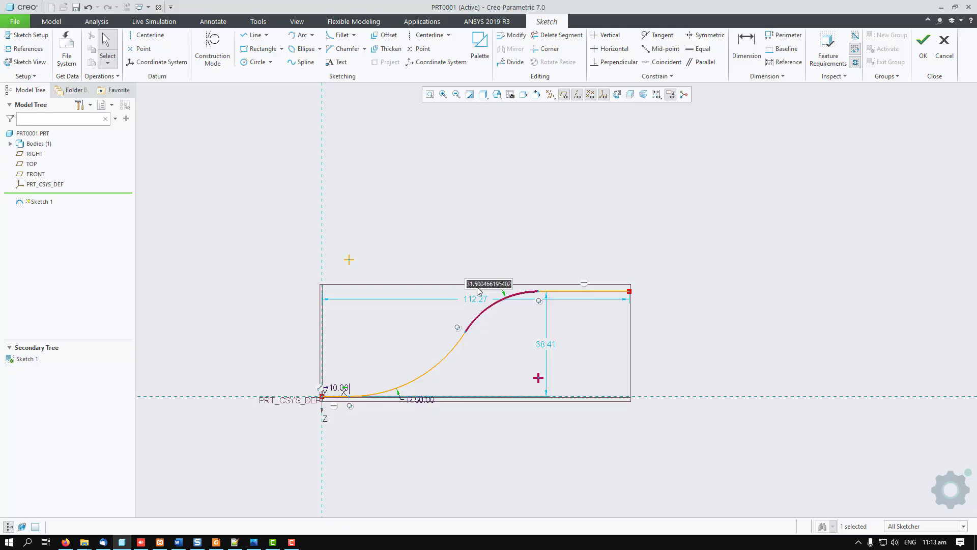
pyautogui.write('50')
pyautogui.press('Return')
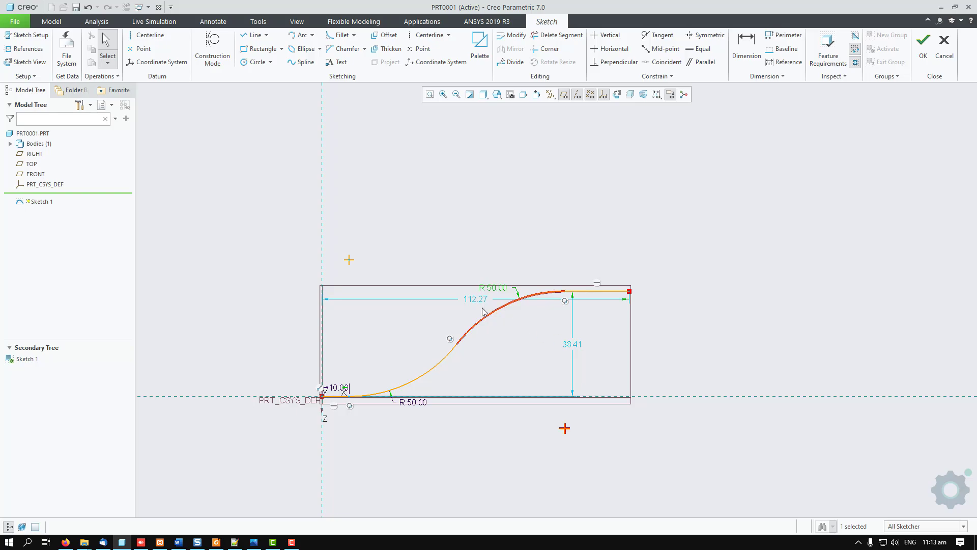
# Move the overall length dimension below the profile and set it to 170.
pyautogui.moveTo(472, 300); pyautogui.dragTo(493, 447)
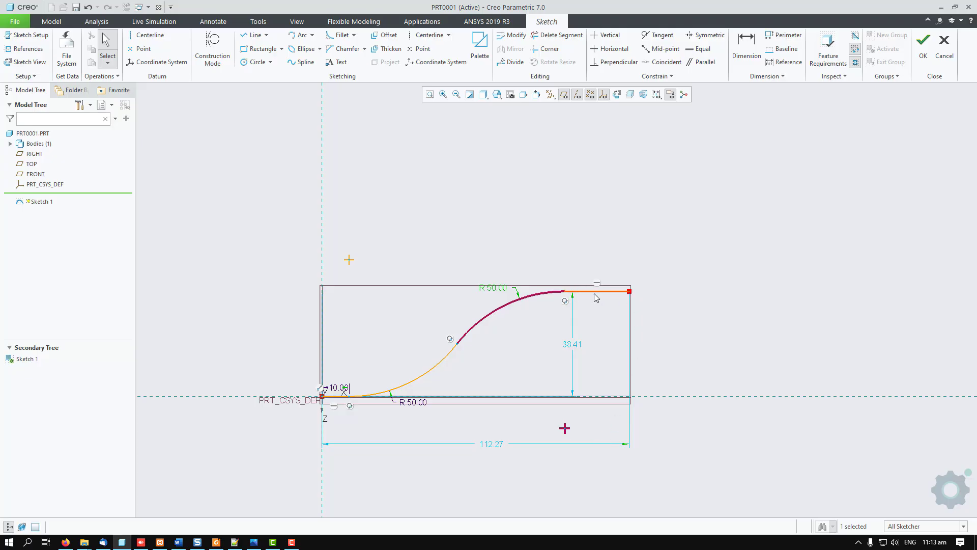
pyautogui.doubleClick(492, 444)
pyautogui.write('1')
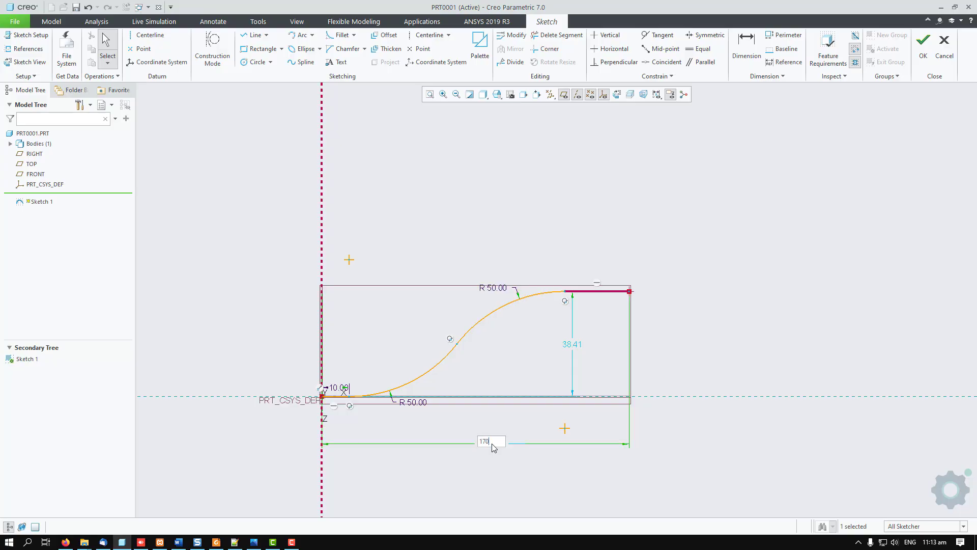
pyautogui.write('70')
pyautogui.press('Return')
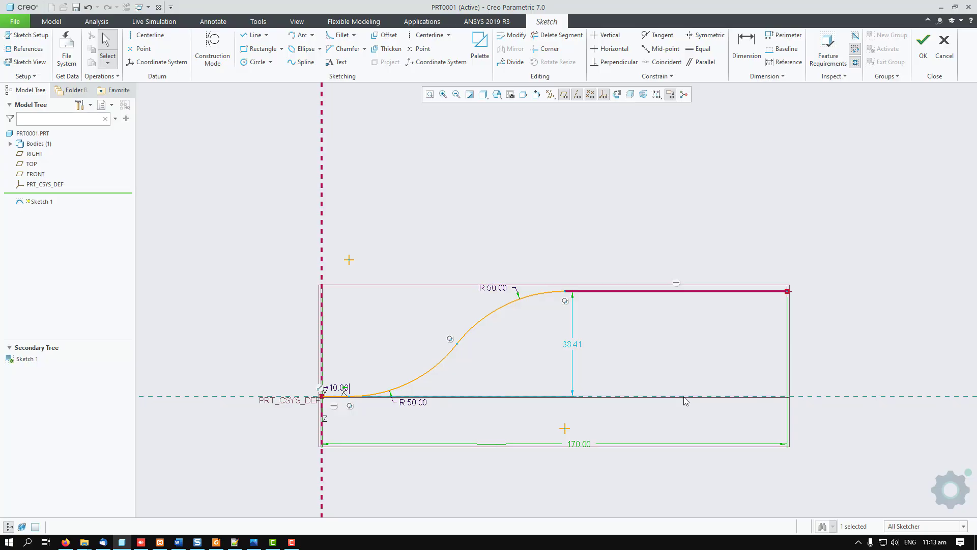
# Switch to Photos and examine the height, length and radius dimensions of the channel in the reference drawing 2.jpg.
pyautogui.moveTo(976, 59)
pyautogui.mouseDown()
pyautogui.moveTo(603, 59)
pyautogui.moveTo(626, 6)
pyautogui.mouseUp()
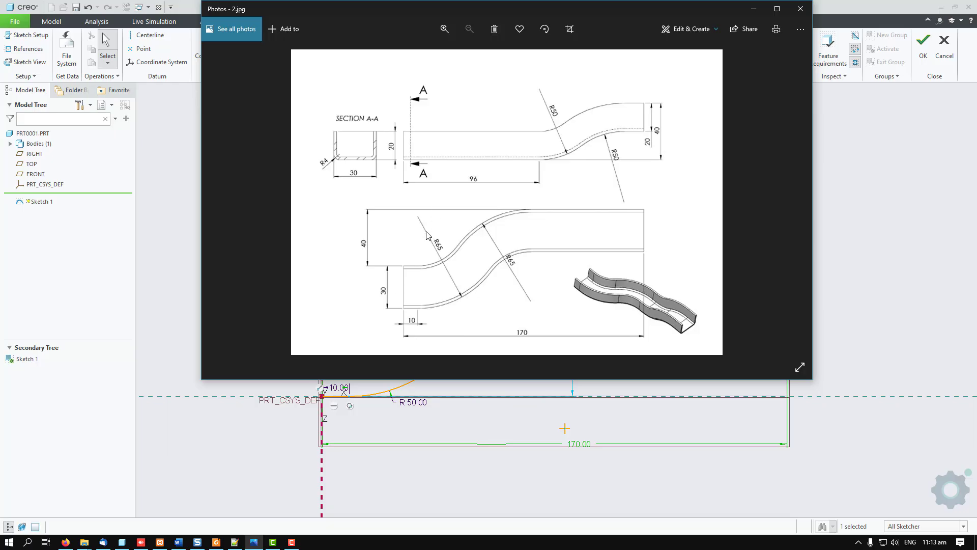
pyautogui.click(693, 29)
pyautogui.click(682, 54)
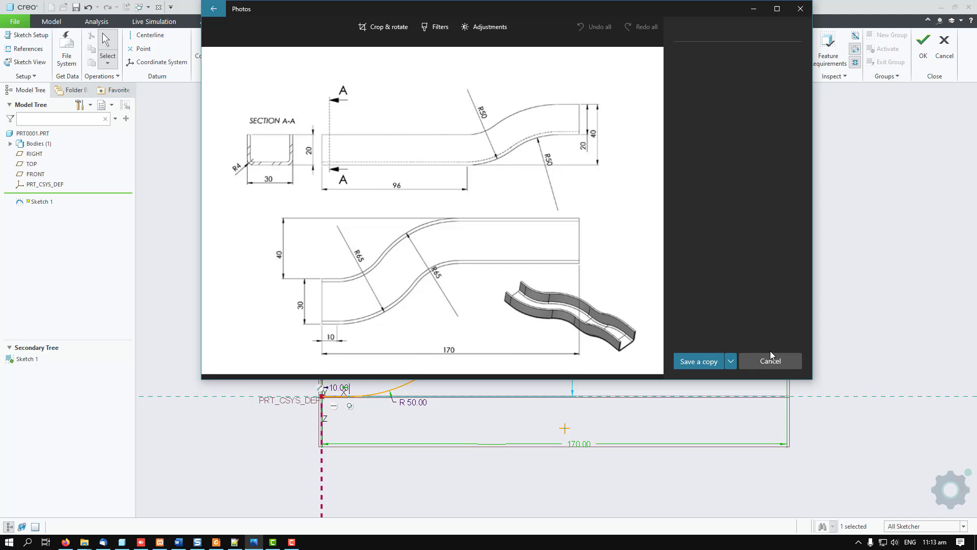
pyautogui.click(770, 360)
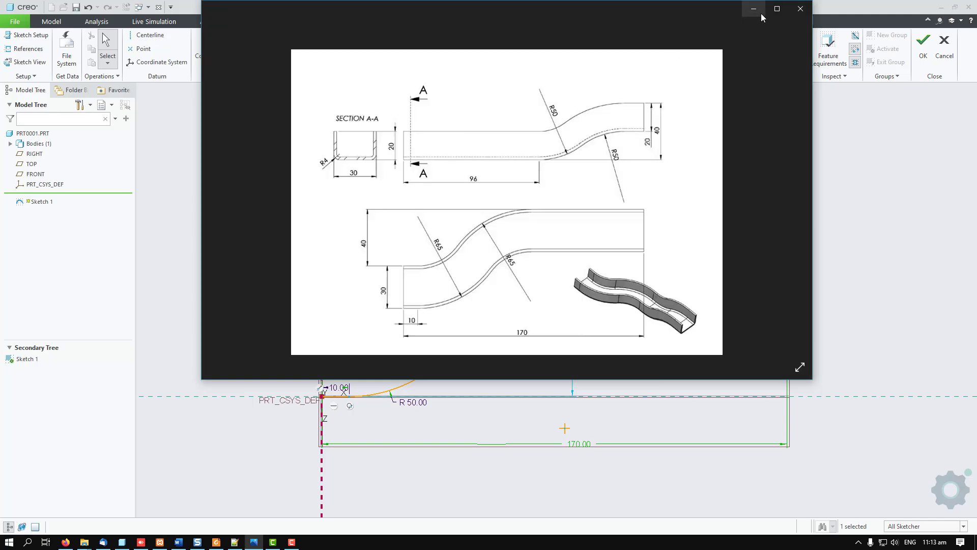
pyautogui.doubleClick(740, 23)
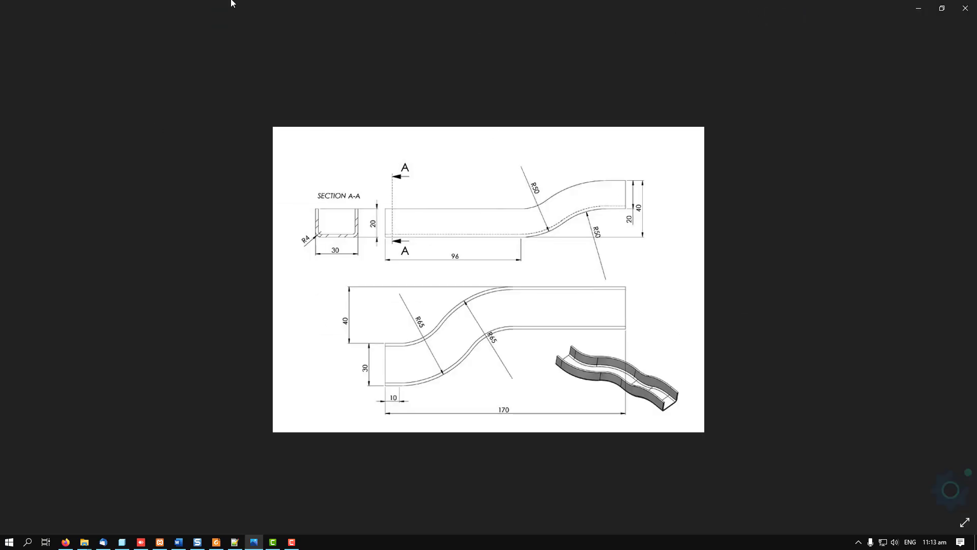
pyautogui.click(942, 8)
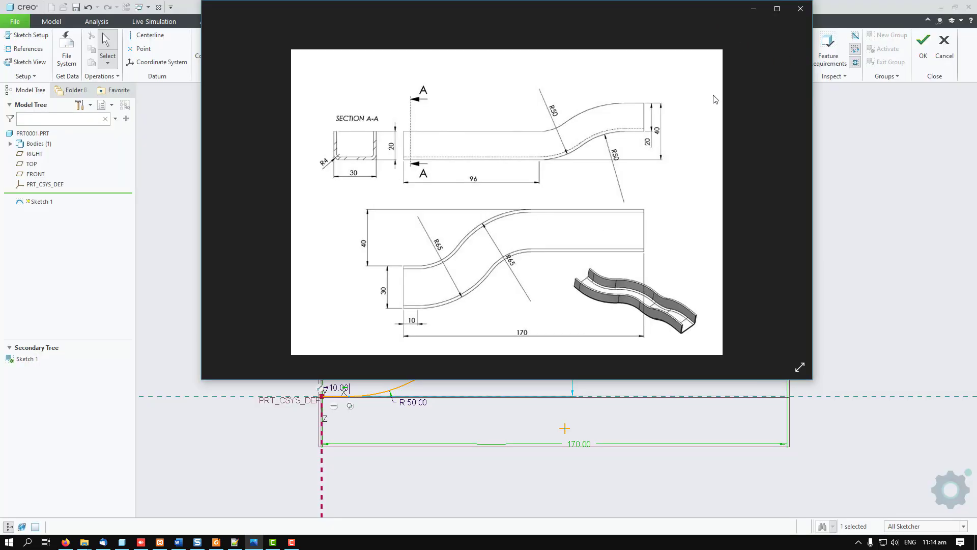
pyautogui.moveTo(721, 8)
pyautogui.mouseDown()
pyautogui.moveTo(741, 14)
pyautogui.moveTo(750, 60)
pyautogui.mouseUp()
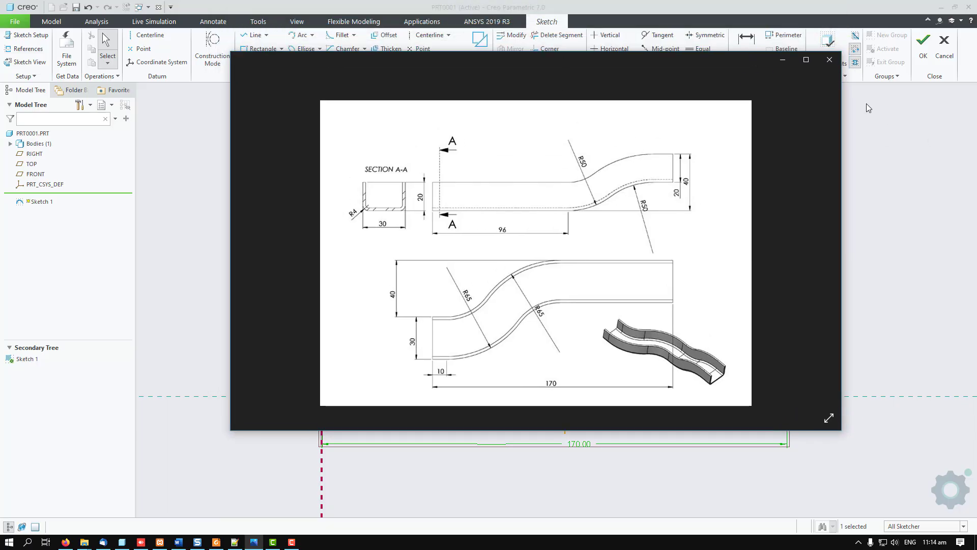
pyautogui.click(894, 114)
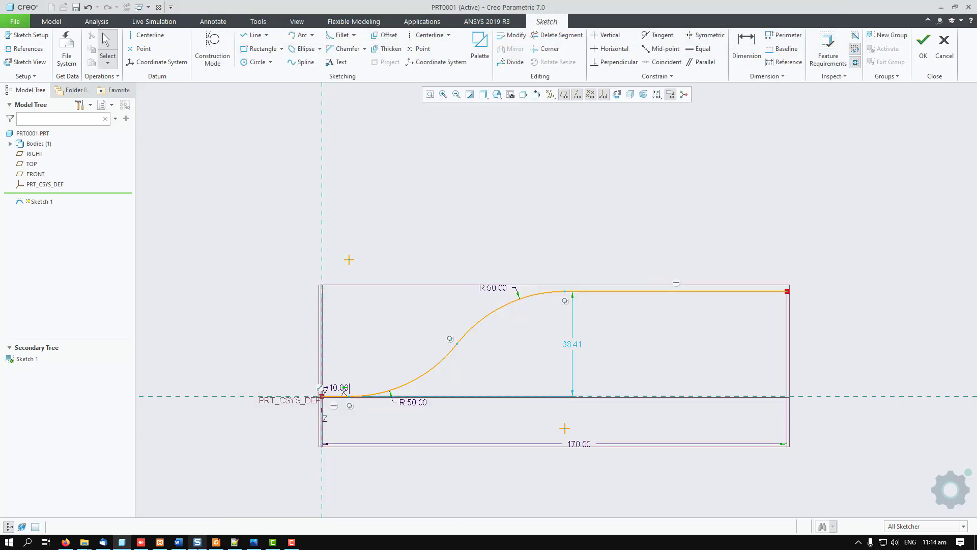
pyautogui.click(253, 541)
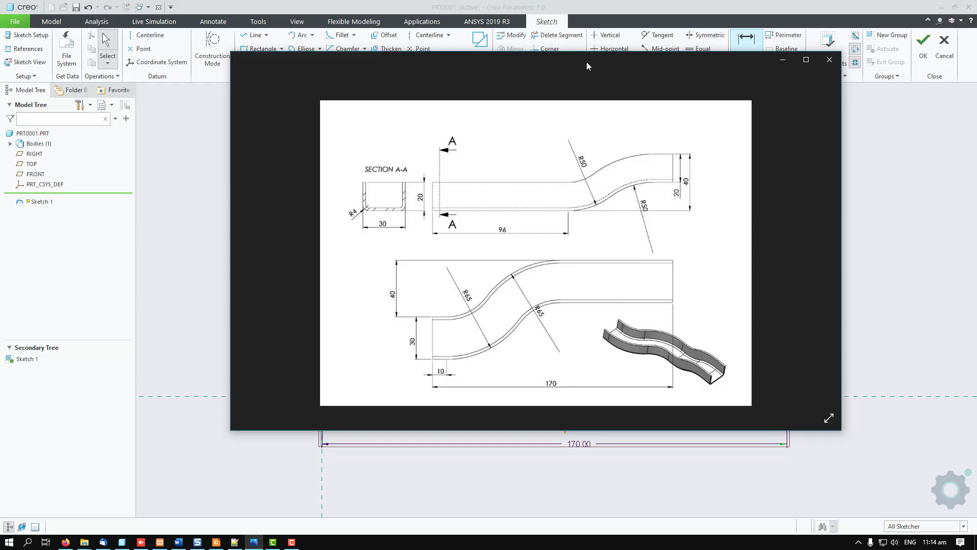
pyautogui.click(829, 60)
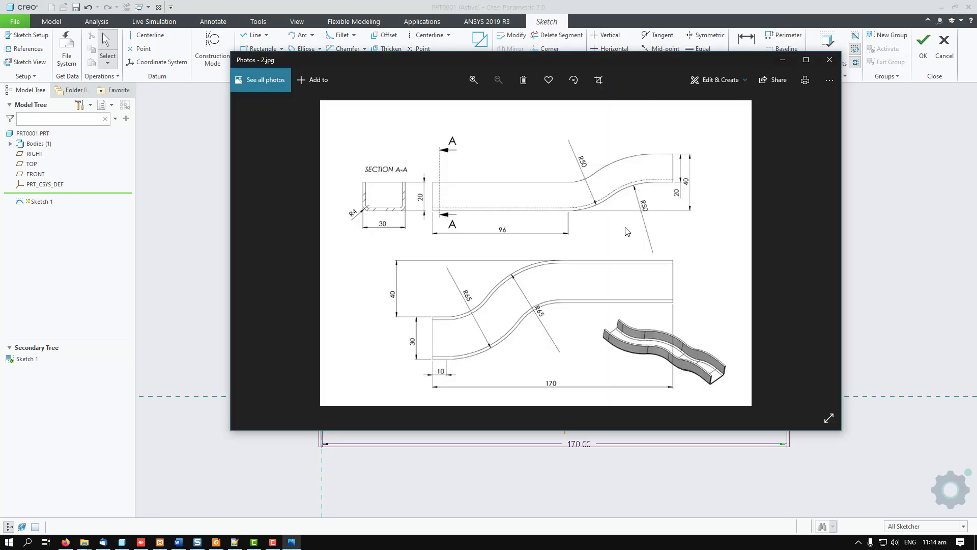
pyautogui.moveTo(656, 74); pyautogui.dragTo(976, 78)
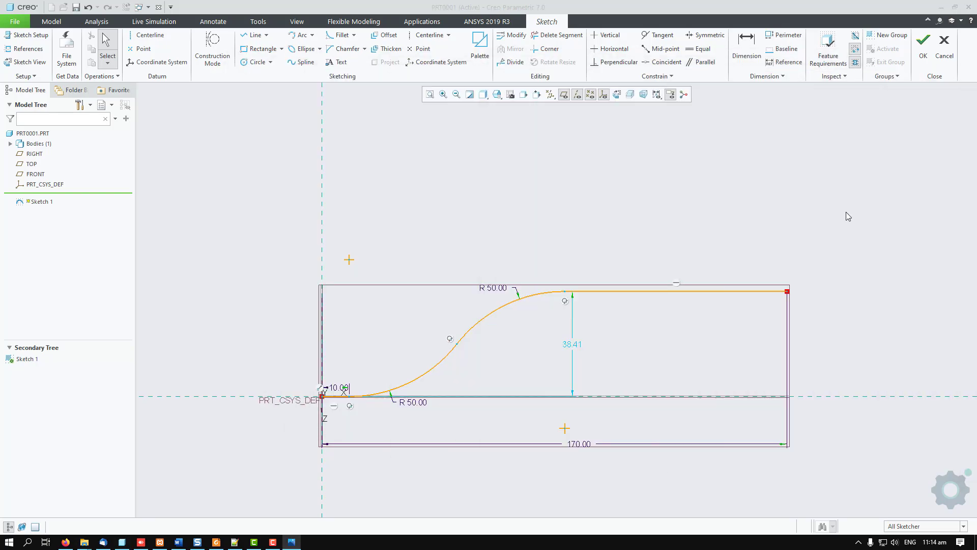
# Set the height between the two horizontal lines to 40 and finish the sketch.
pyautogui.doubleClick(576, 346)
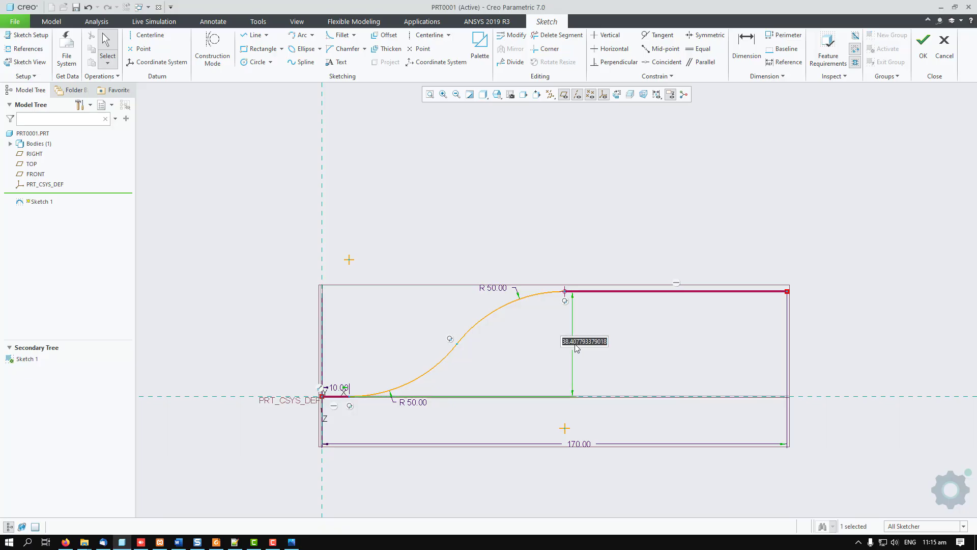
pyautogui.write('40')
pyautogui.press('Return')
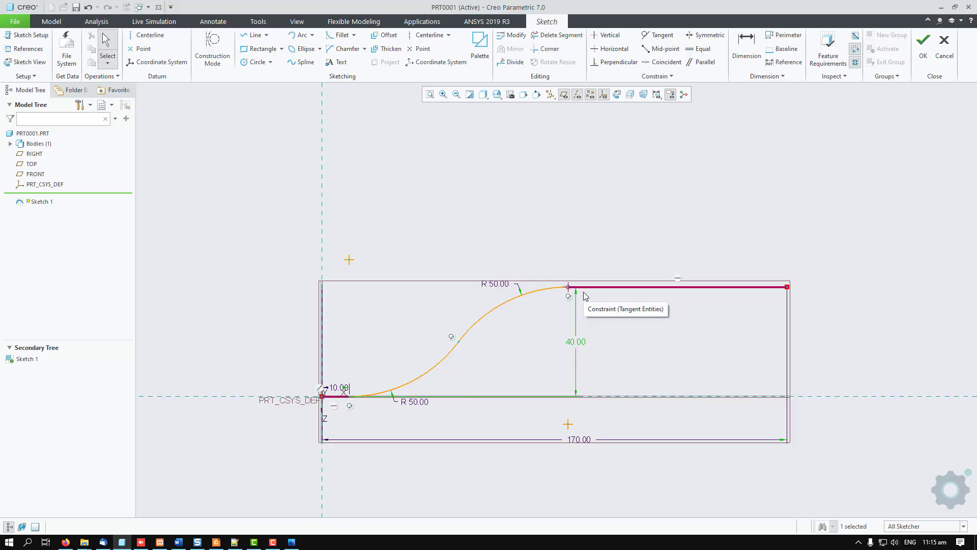
pyautogui.click(922, 43)
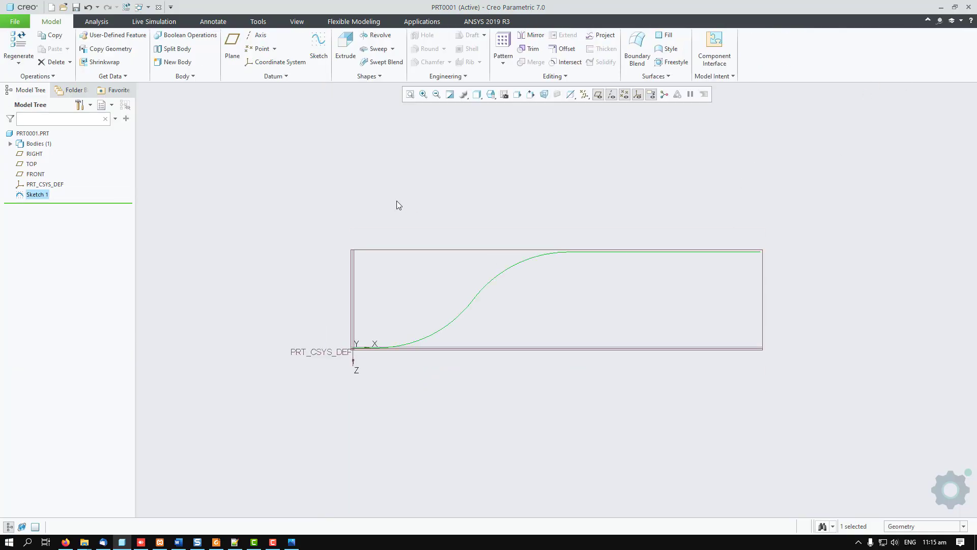
# Reopen the definition of Sketch 1 to review its profile and dimensions, and close it again.
pyautogui.moveTo(396, 201); pyautogui.dragTo(353, 224, button='middle')
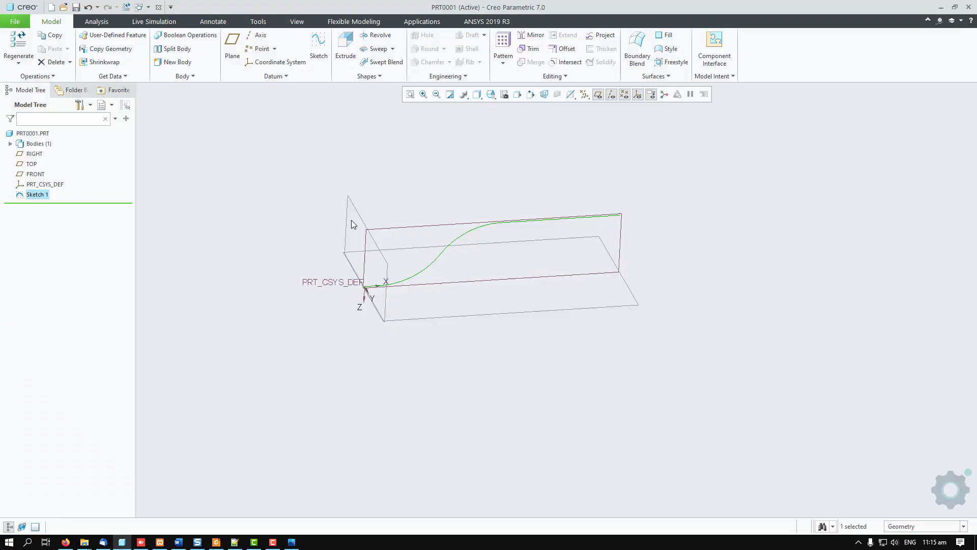
pyautogui.rightClick(38, 194)
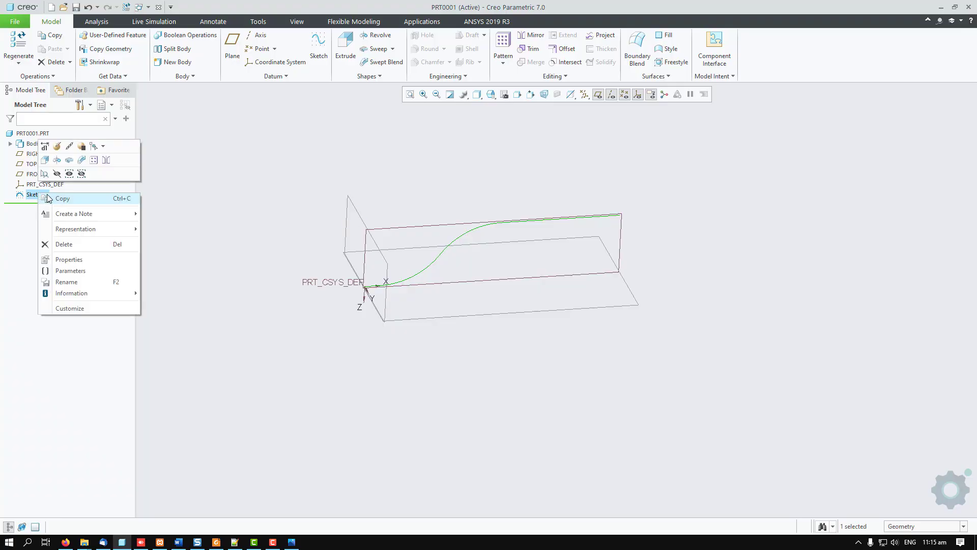
pyautogui.click(56, 146)
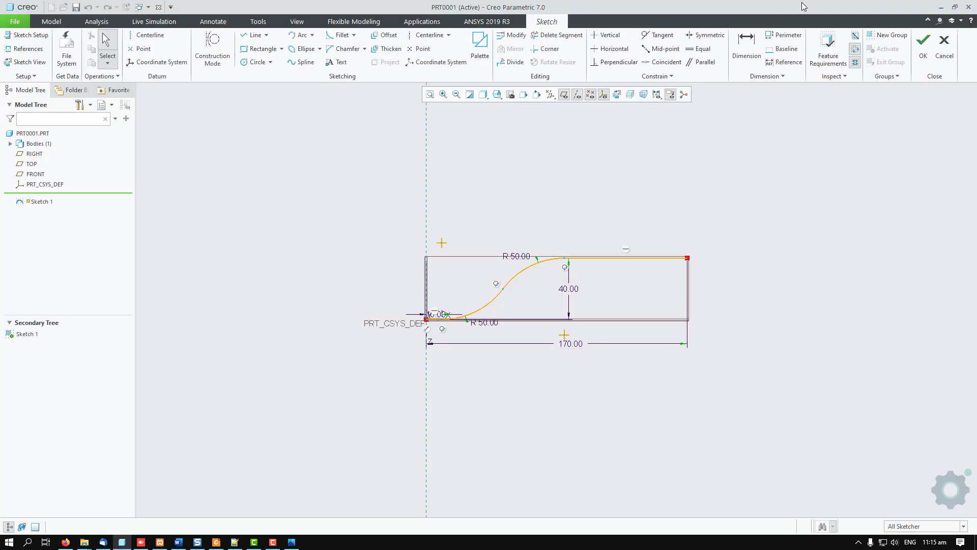
pyautogui.click(923, 45)
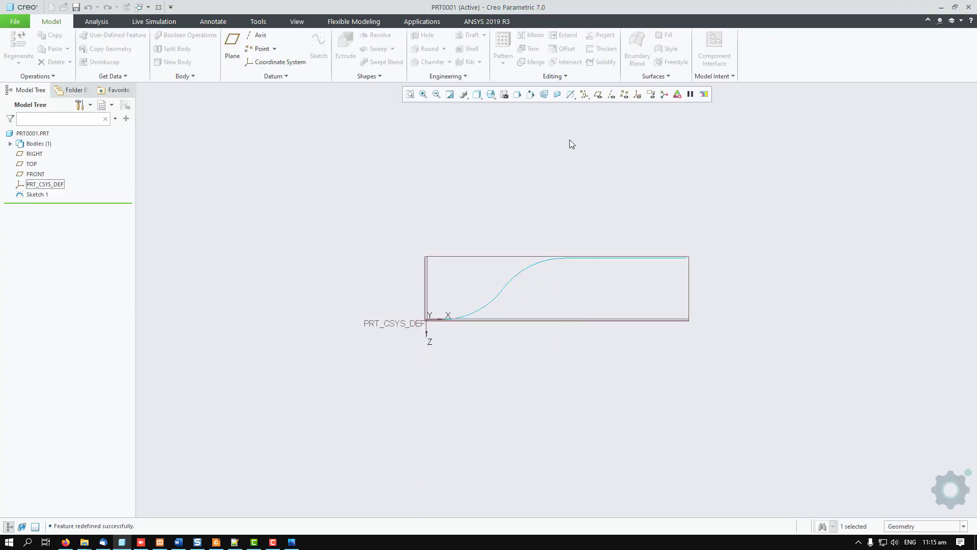
# Try to rename Sketch 1 to top in the model tree.
pyautogui.rightClick(36, 194)
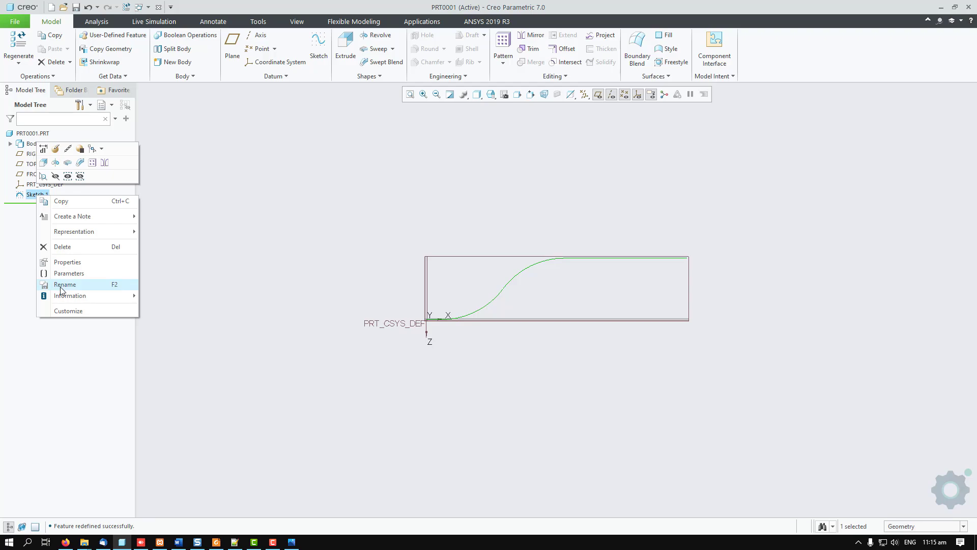
pyautogui.click(60, 286)
pyautogui.write('top')
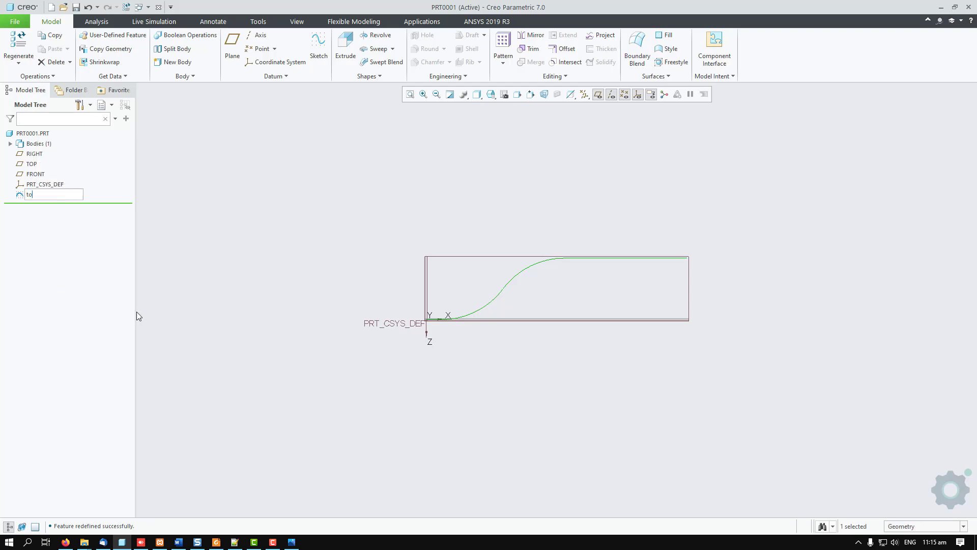
pyautogui.press('Return')
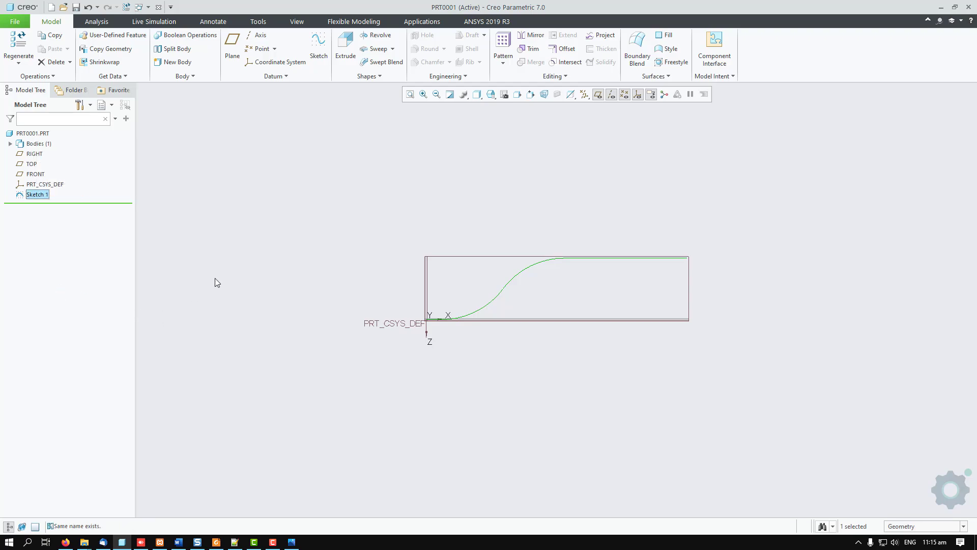
pyautogui.rightClick(40, 199)
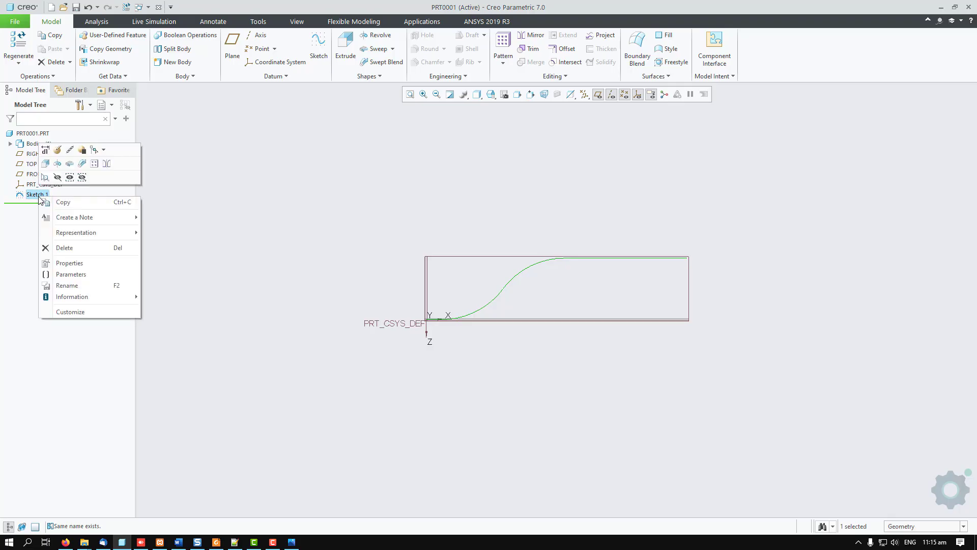
pyautogui.click(3, 342)
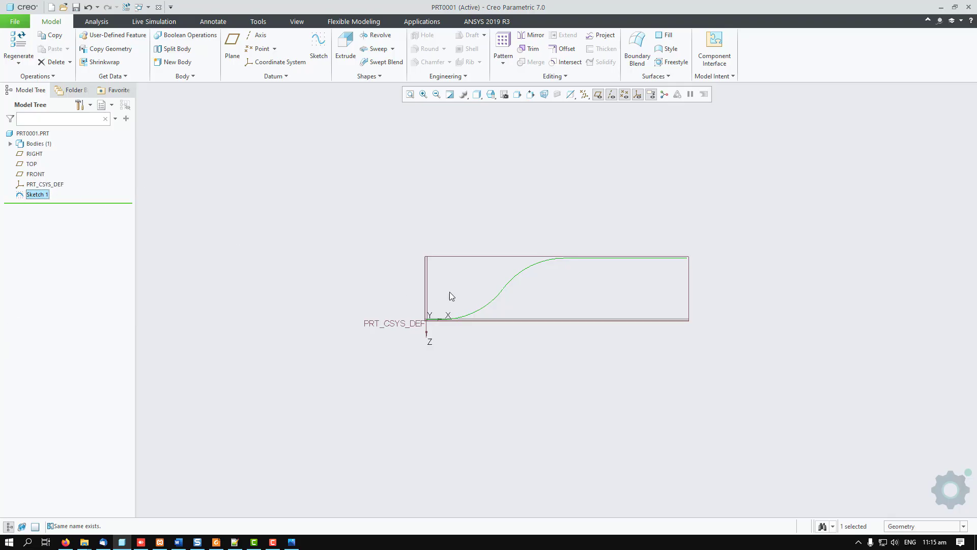
# Start a new sketch on the FRONT plane.
pyautogui.moveTo(398, 198)
pyautogui.mouseDown(button='middle')
pyautogui.moveTo(375, 200)
pyautogui.moveTo(377, 212)
pyautogui.moveTo(532, 277)
pyautogui.mouseUp(button='middle')
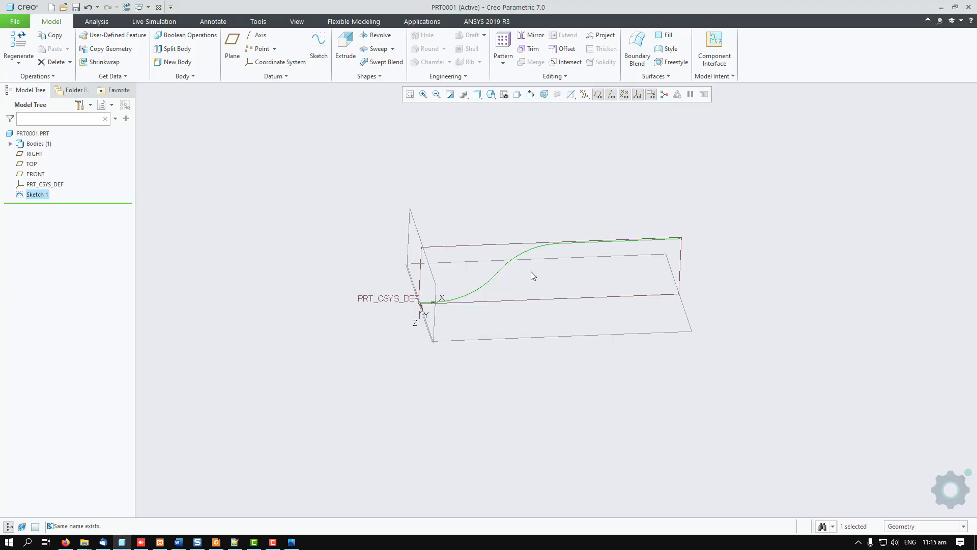
pyautogui.click(544, 340)
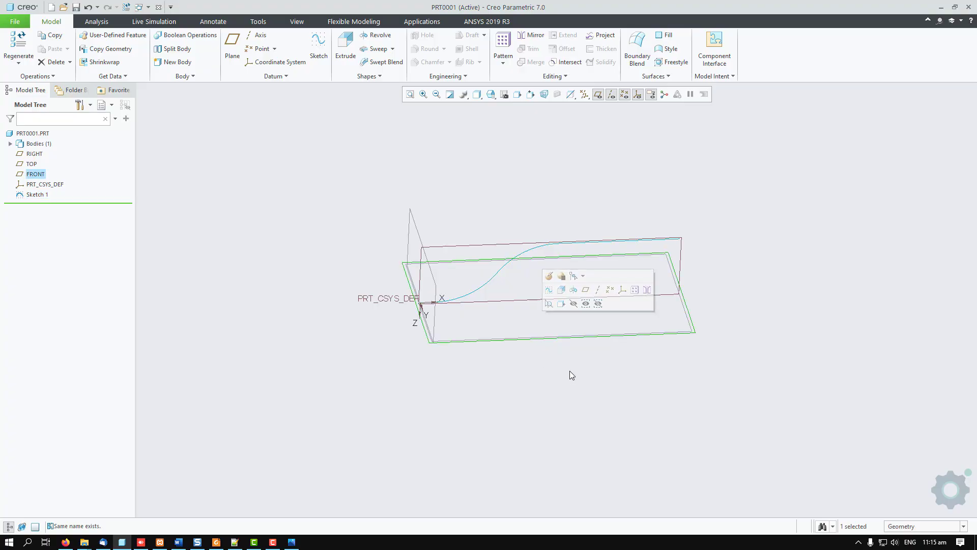
pyautogui.moveTo(571, 375)
pyautogui.mouseDown(button='middle')
pyautogui.moveTo(561, 343)
pyautogui.moveTo(565, 307)
pyautogui.moveTo(595, 316)
pyautogui.mouseUp(button='middle')
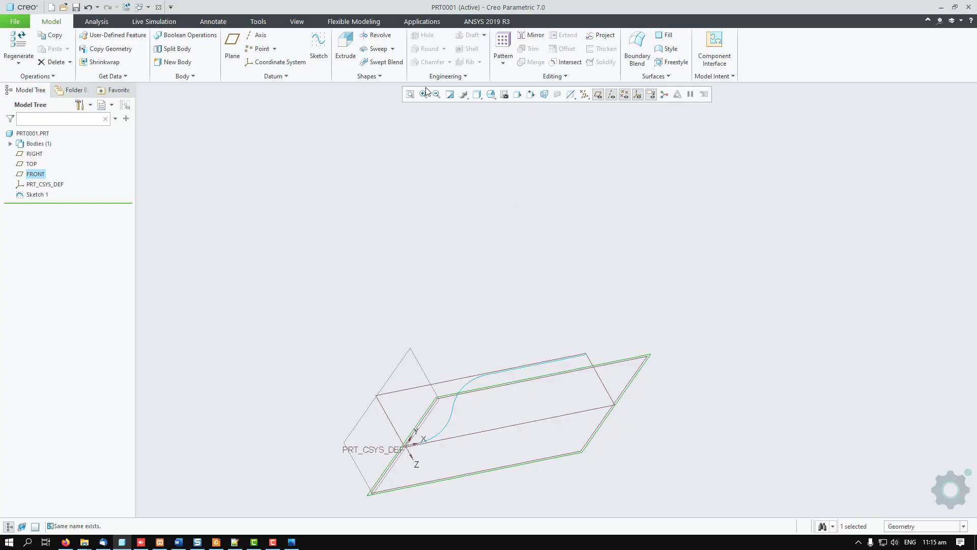
pyautogui.click(318, 46)
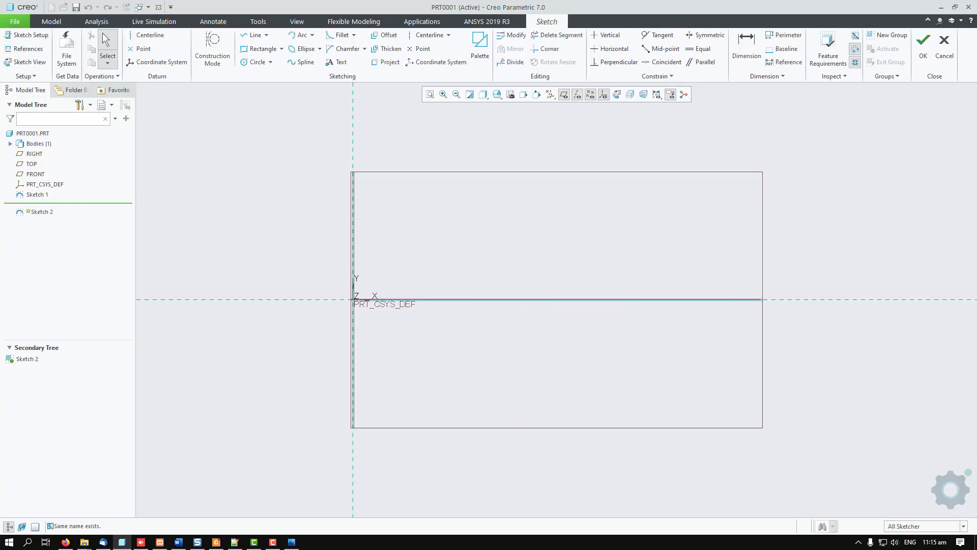
# Check the side view in the reference drawing 2.jpg and sketch a horizontal line from the origin with a length of 96.
pyautogui.moveTo(976, 66); pyautogui.dragTo(746, 47)
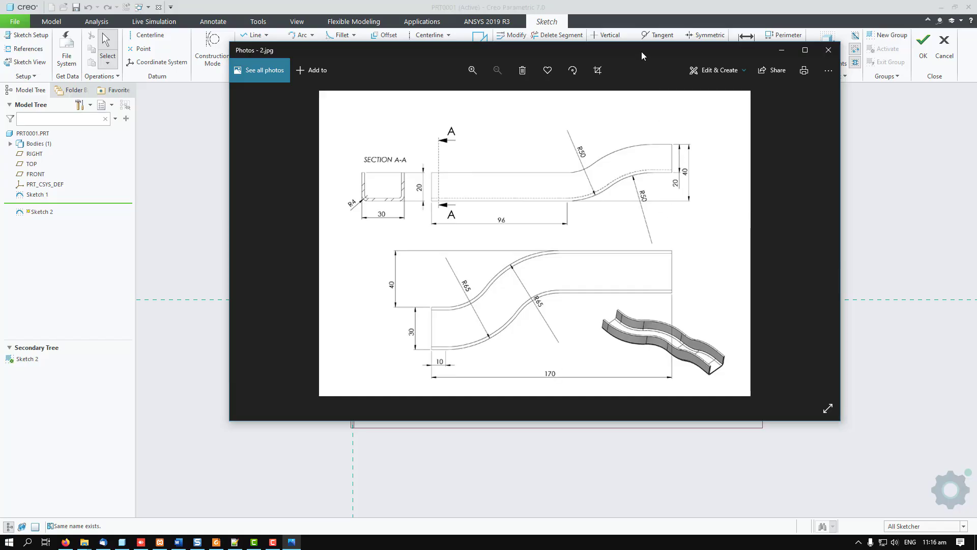
pyautogui.moveTo(641, 51); pyautogui.dragTo(976, 92)
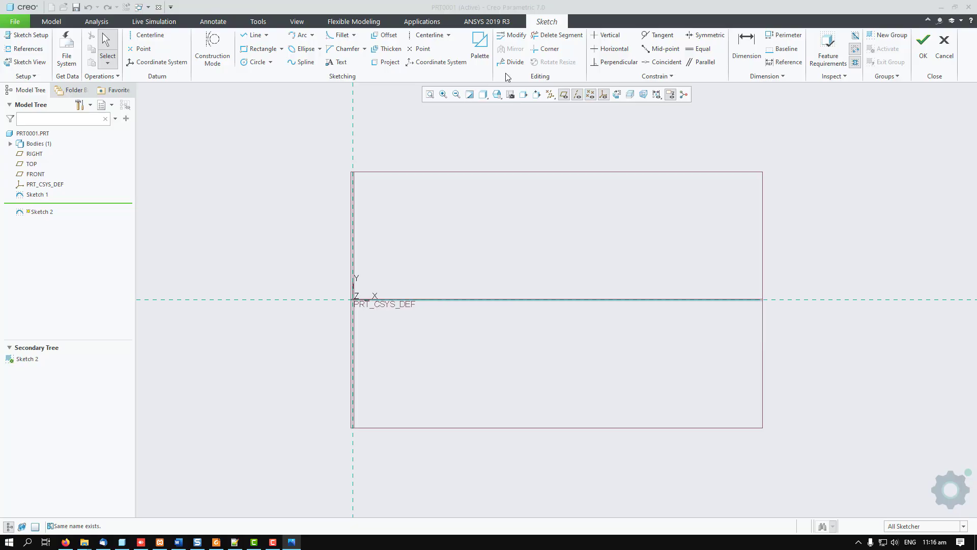
pyautogui.click(255, 34)
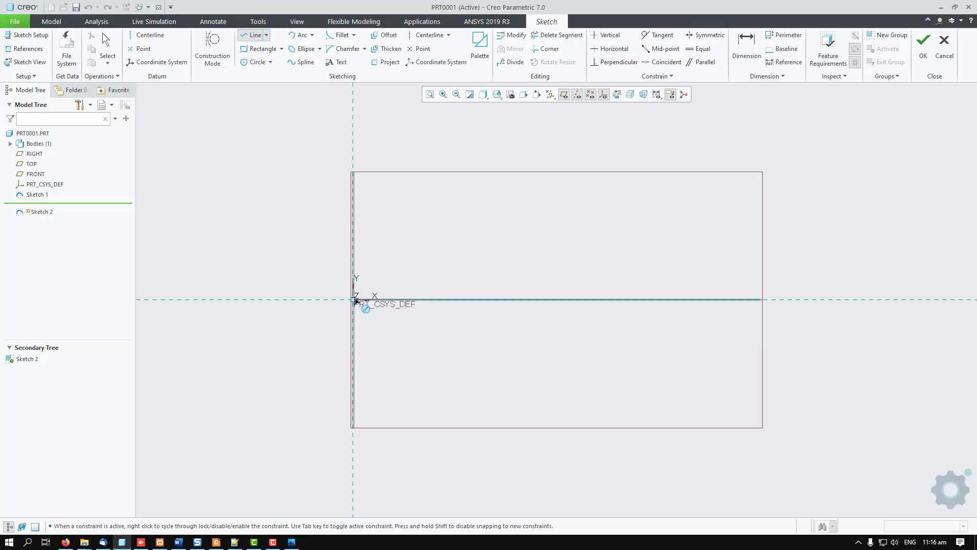
pyautogui.click(355, 300)
pyautogui.click(568, 300)
pyautogui.middleClick(558, 340)
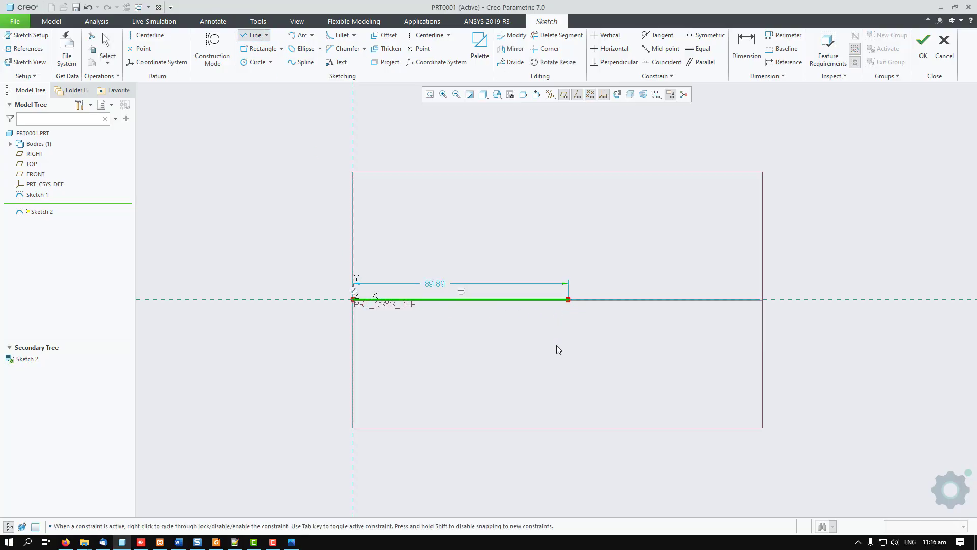
pyautogui.middleClick(556, 346)
pyautogui.doubleClick(432, 283)
pyautogui.write('9')
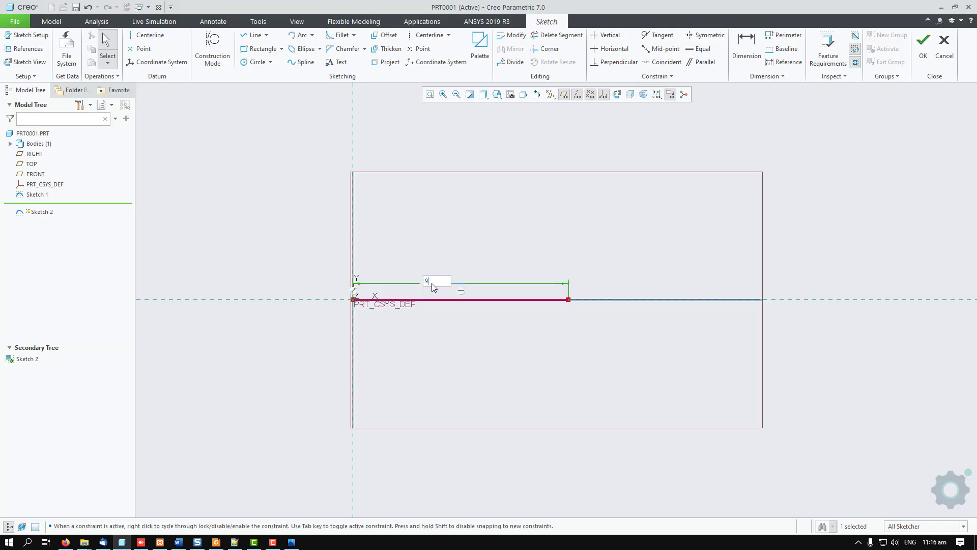
pyautogui.write('6')
pyautogui.press('Return')
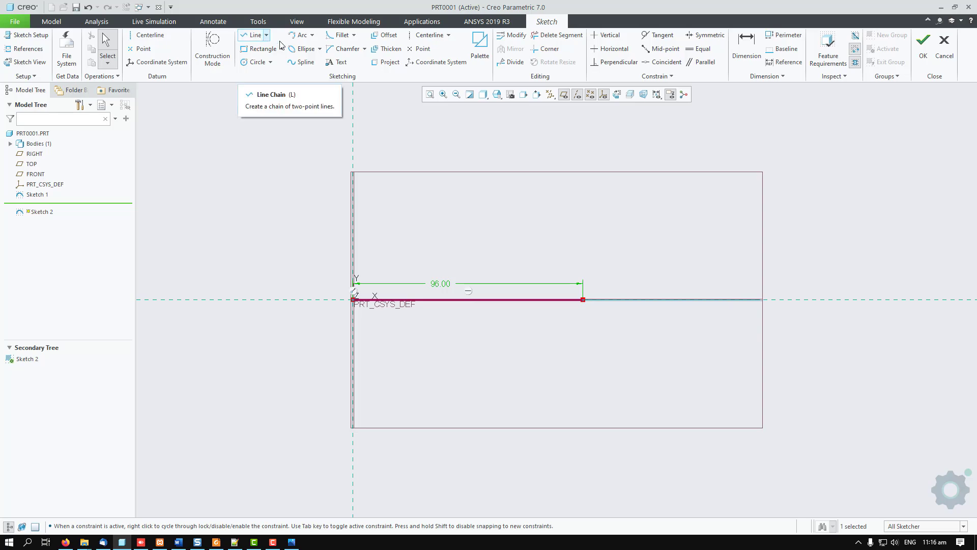
# Sketch two tangent arcs forming a rising S from the line's free end, with radii of about 20 and 15.
pyautogui.click(255, 61)
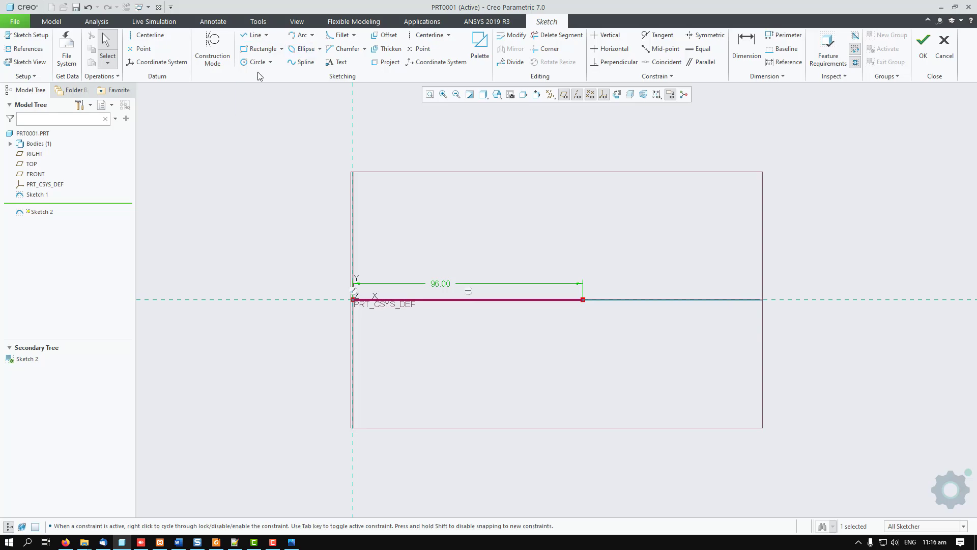
pyautogui.click(300, 35)
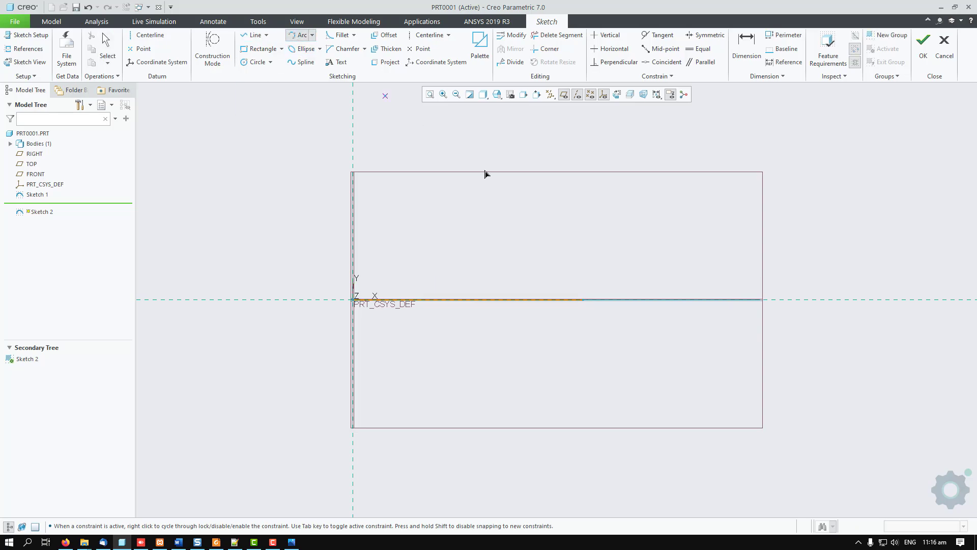
pyautogui.click(585, 301)
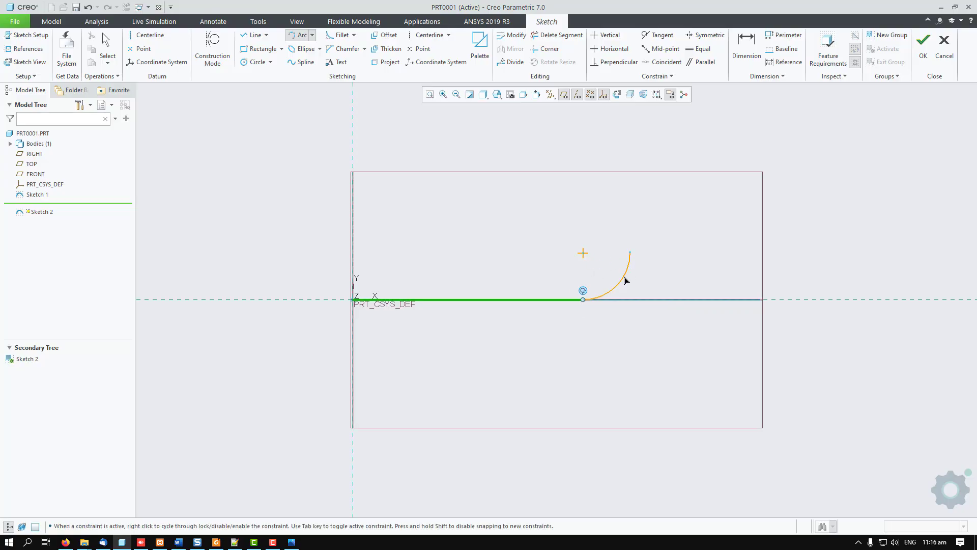
pyautogui.click(630, 250)
pyautogui.click(630, 251)
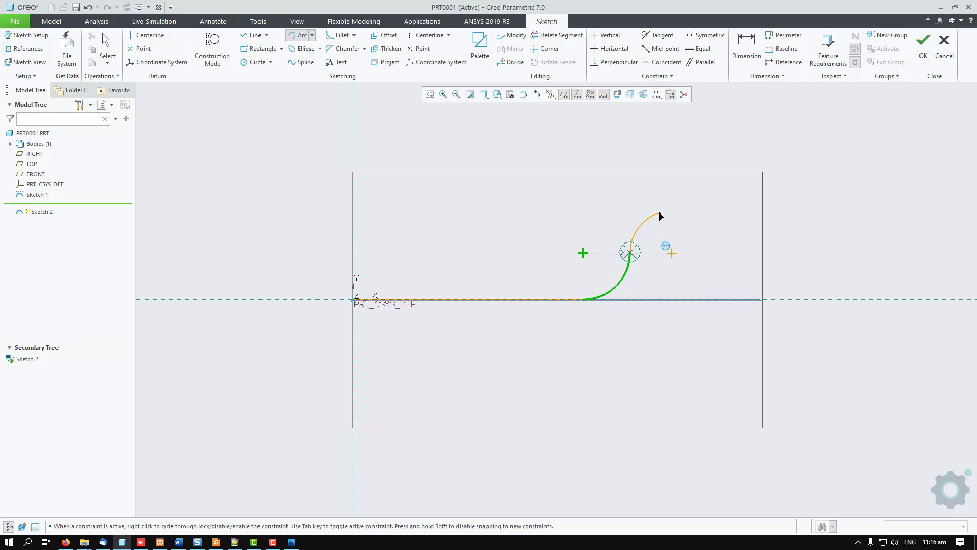
pyautogui.click(665, 216)
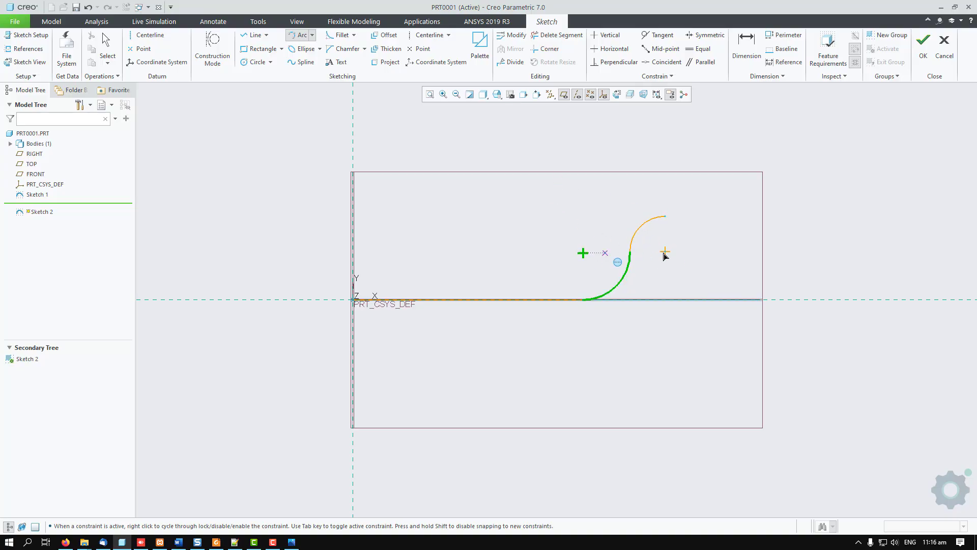
# Draw a straight line from the upper arc's end, ending about 164 horizontally from the origin.
pyautogui.press('l')
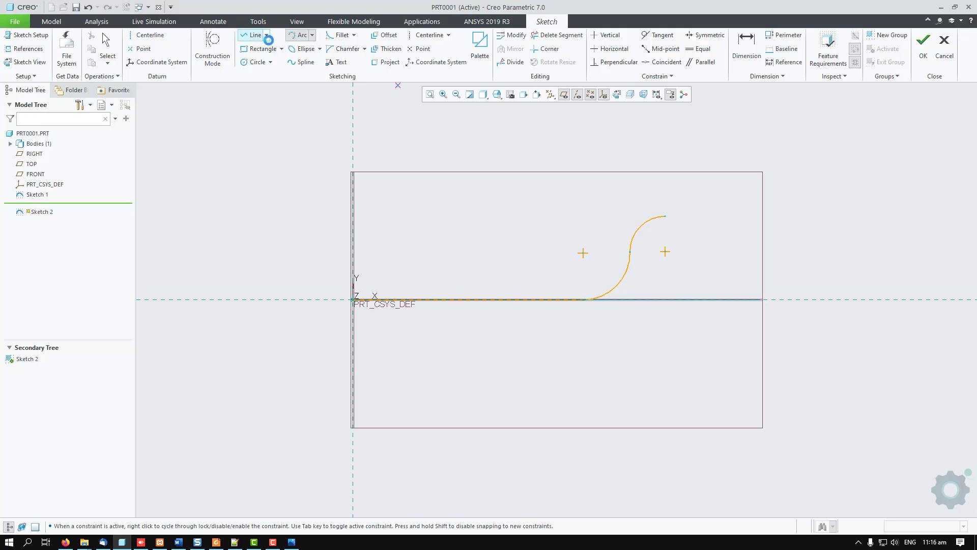
pyautogui.click(665, 216)
pyautogui.click(746, 216)
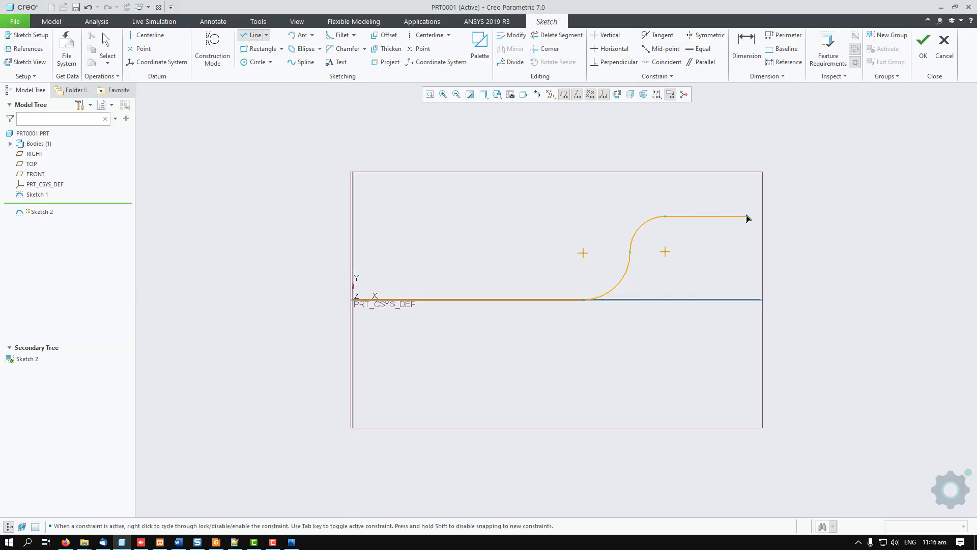
pyautogui.middleClick(734, 252)
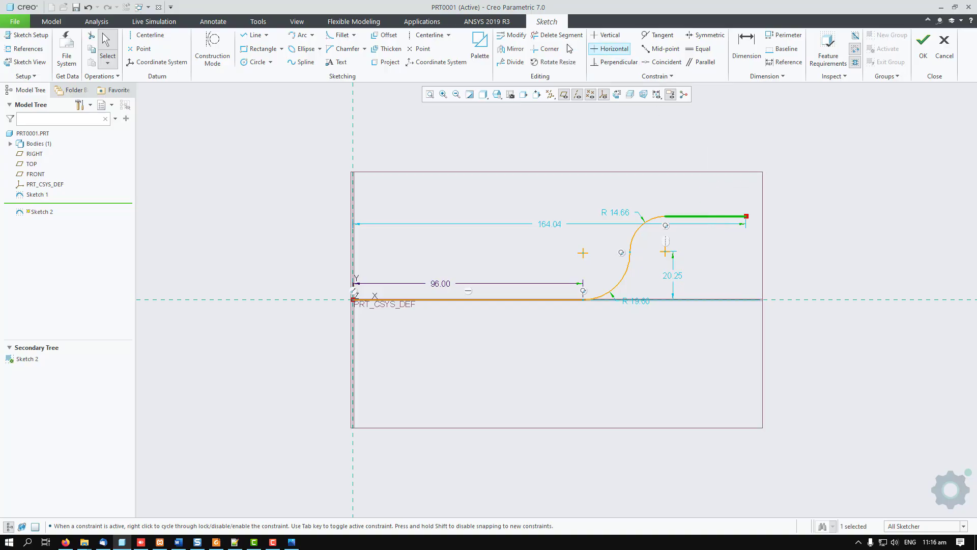
# Constrain the upper line to be horizontal, deleting the conflicting On horizontal or vertical constraint on the upper arc.
pyautogui.click(596, 49)
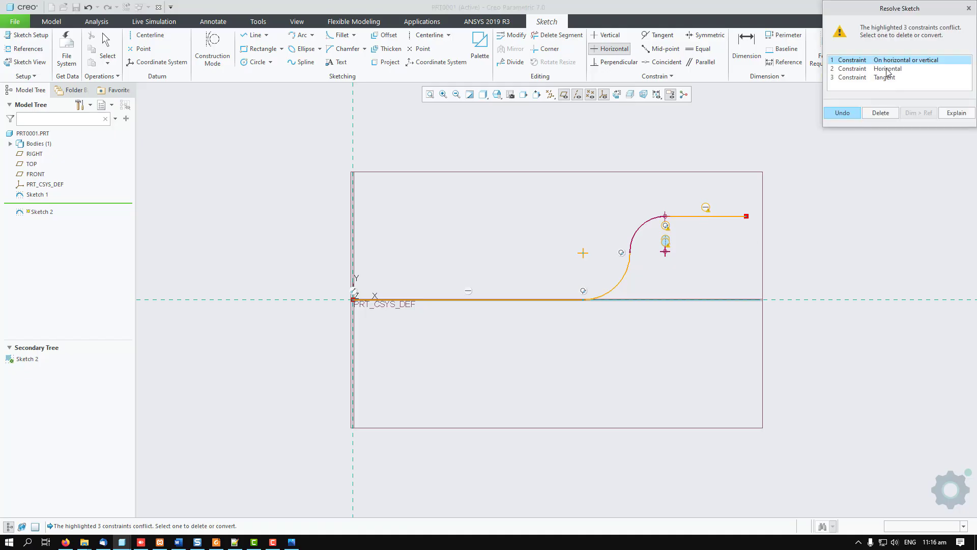
pyautogui.click(888, 70)
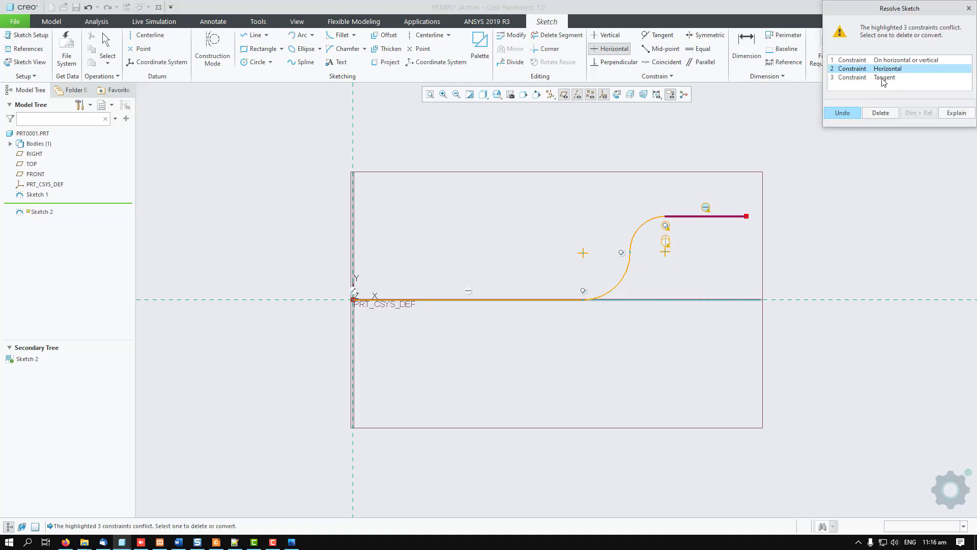
pyautogui.click(878, 61)
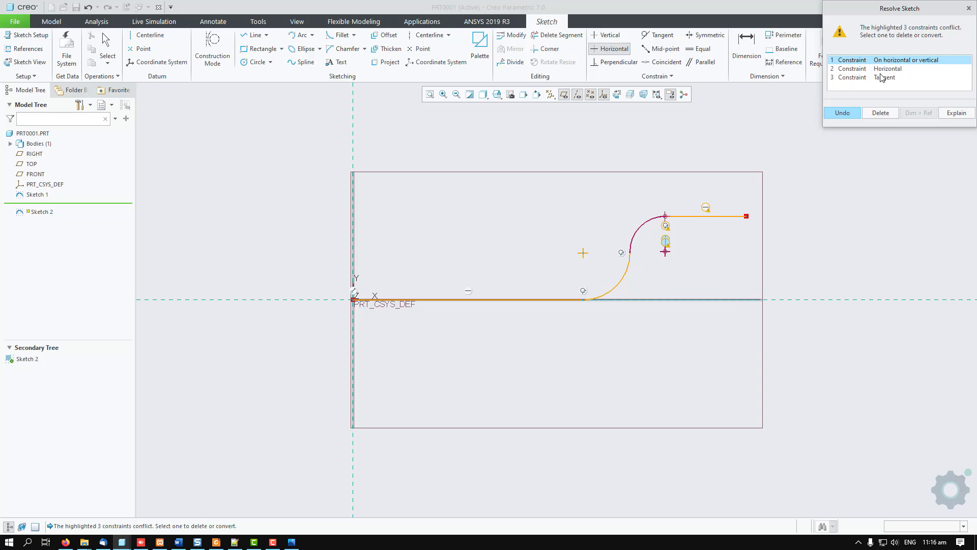
pyautogui.click(885, 113)
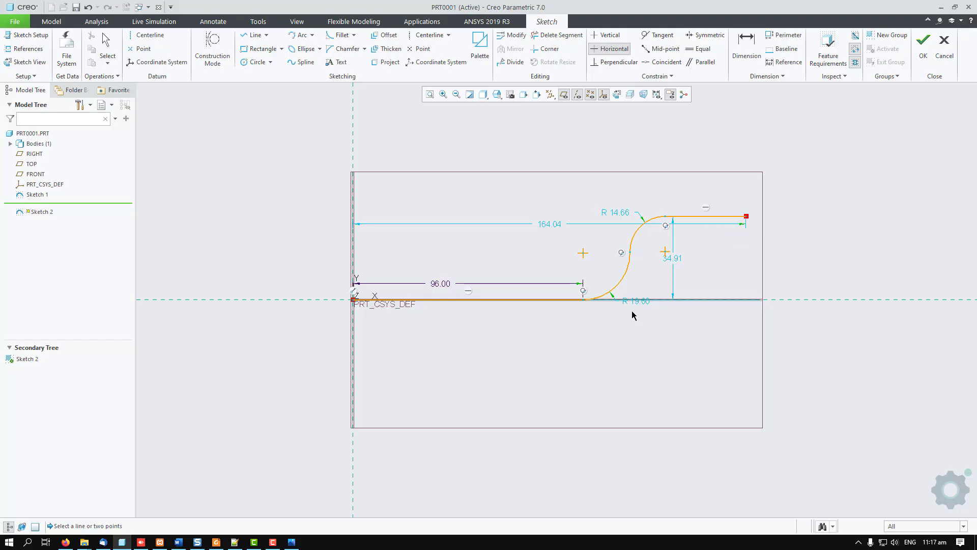
pyautogui.middleClick(639, 327)
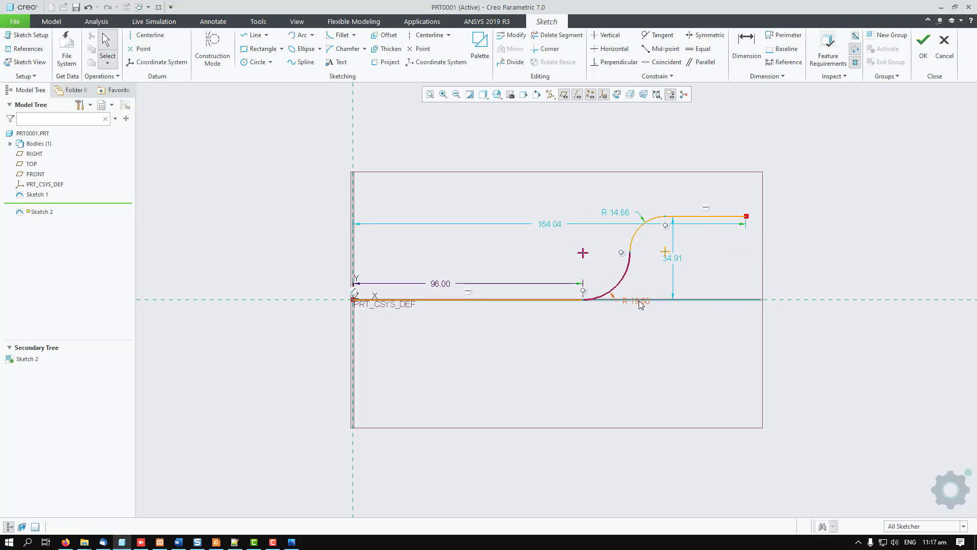
# Move the lower arc's radius dimension below the profile and set it to 50.
pyautogui.moveTo(637, 301); pyautogui.dragTo(642, 317)
pyautogui.doubleClick(663, 319)
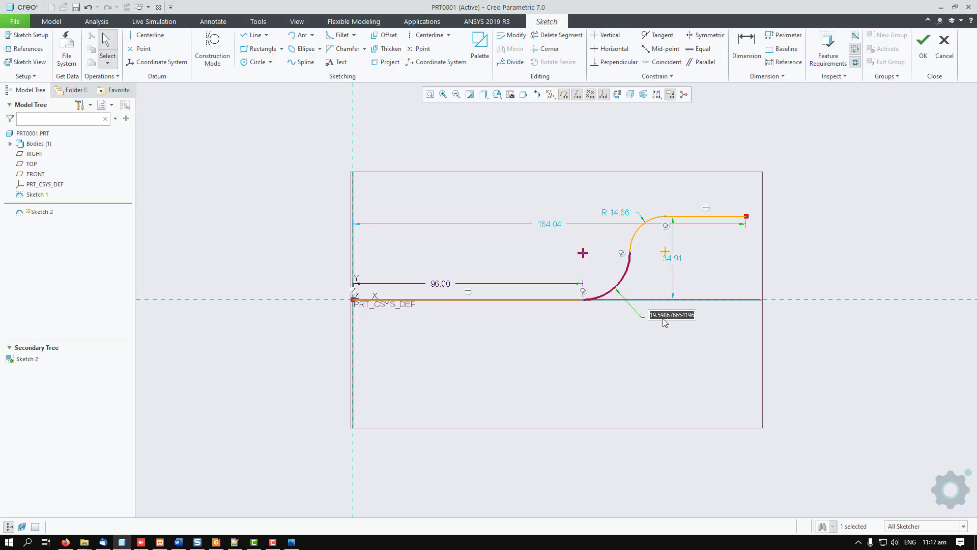
pyautogui.write('50')
pyautogui.press('Return')
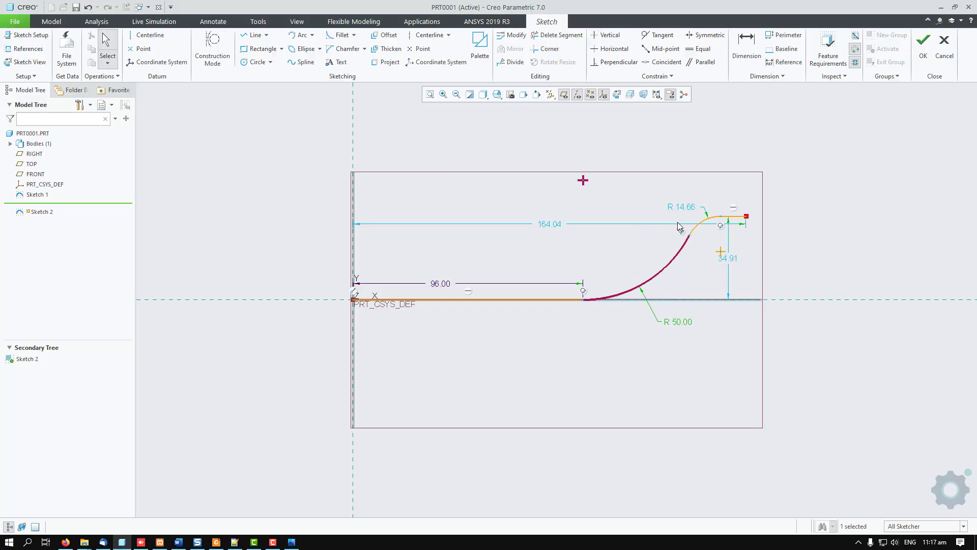
# Try to set the upper arc's radius to 50, and undo the change.
pyautogui.doubleClick(687, 211)
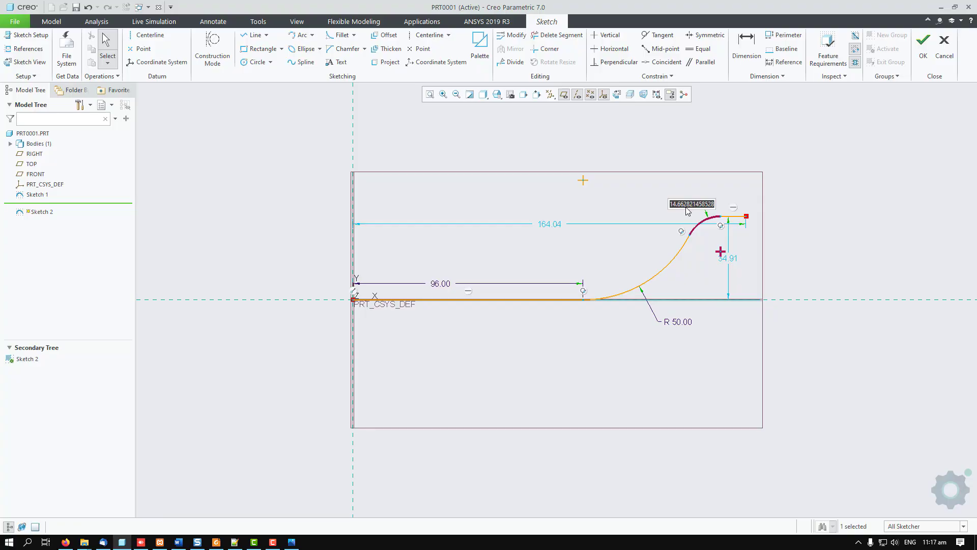
pyautogui.write('50')
pyautogui.press('Return')
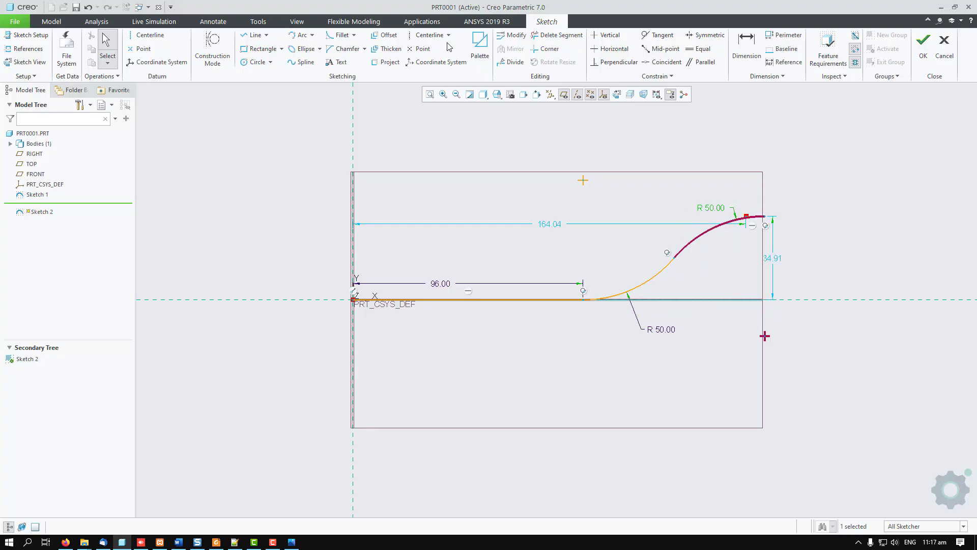
pyautogui.click(88, 8)
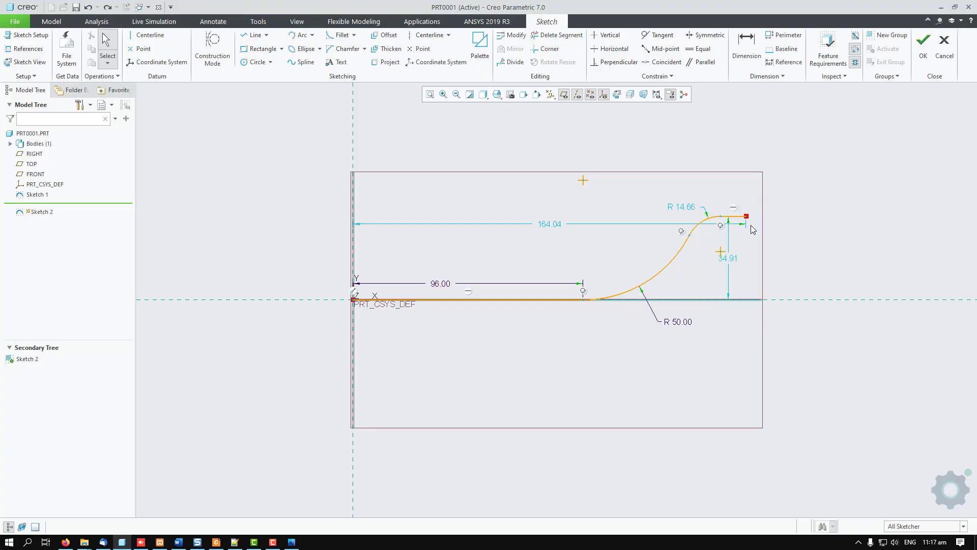
# Place the side profile's overall length dimension below the baseline and set it to 170.
pyautogui.moveTo(550, 228); pyautogui.dragTo(560, 346)
pyautogui.doubleClick(560, 343)
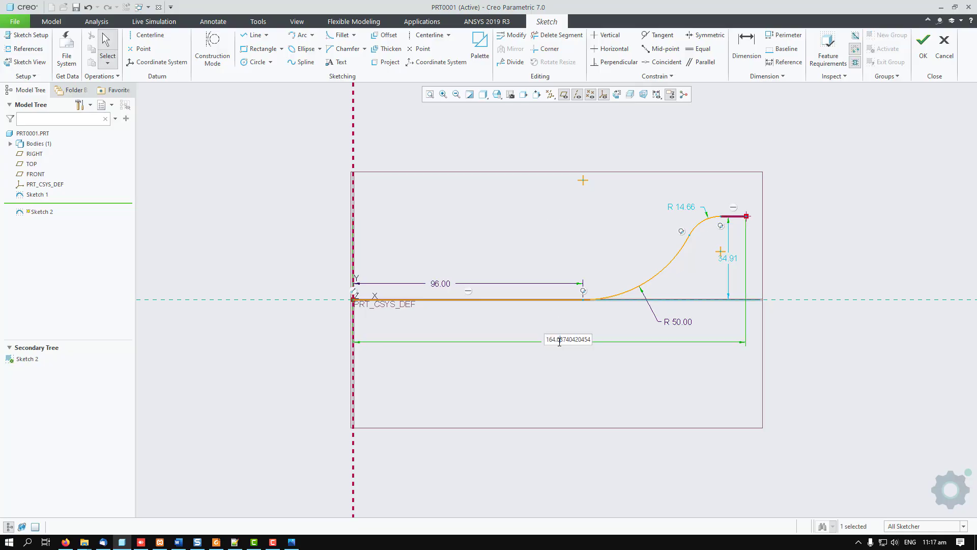
pyautogui.write('170')
pyautogui.press('Return')
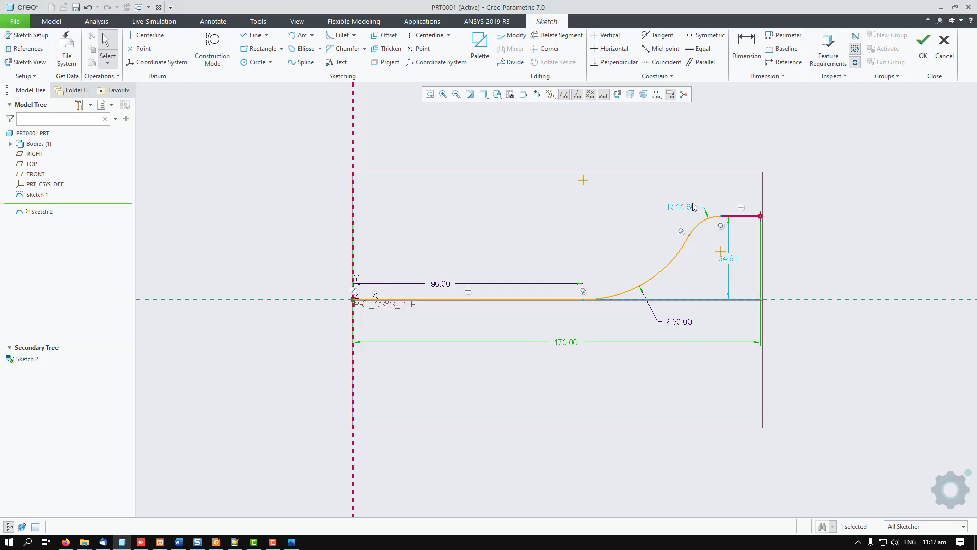
# Set the upper arc's radius to 50 and the upper line's height above the baseline to 20, completing the side sketch.
pyautogui.doubleClick(683, 207)
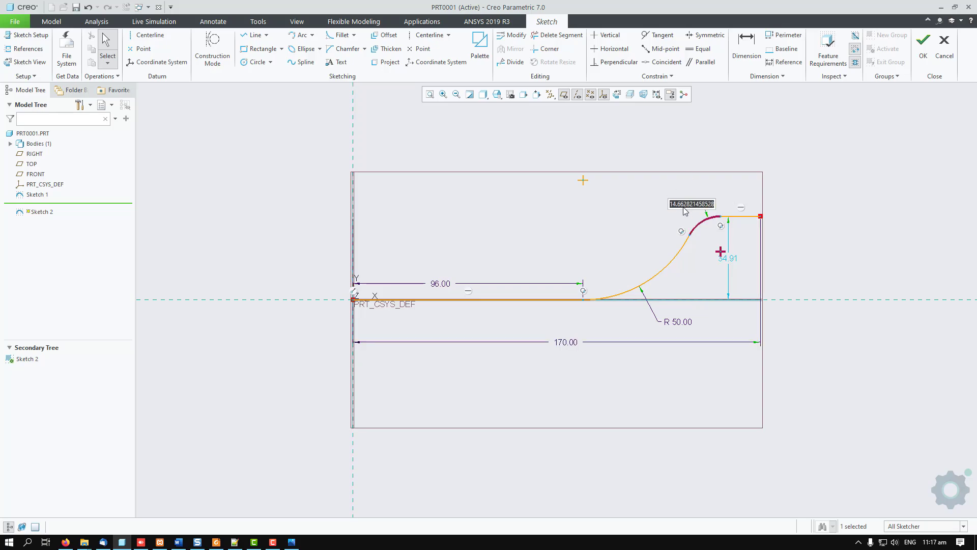
pyautogui.write('50')
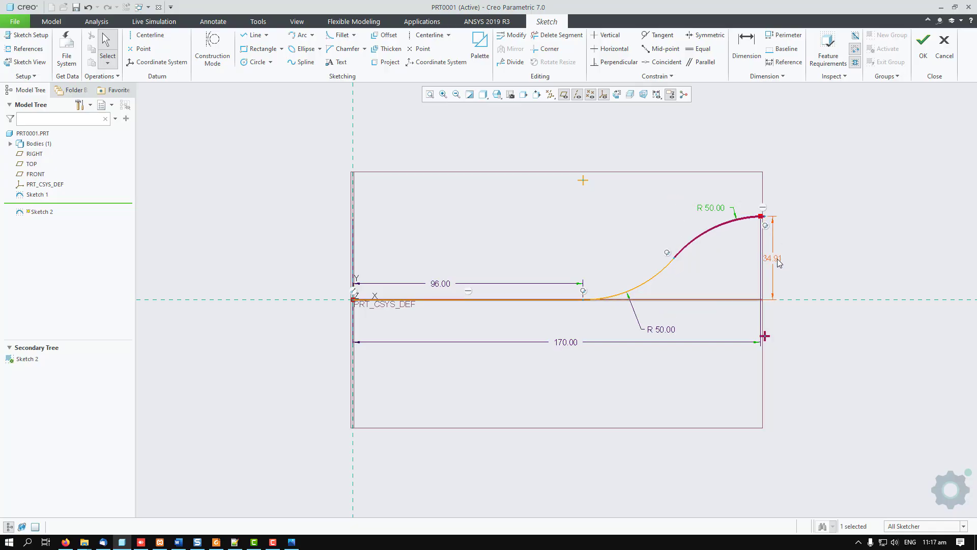
pyautogui.doubleClick(777, 259)
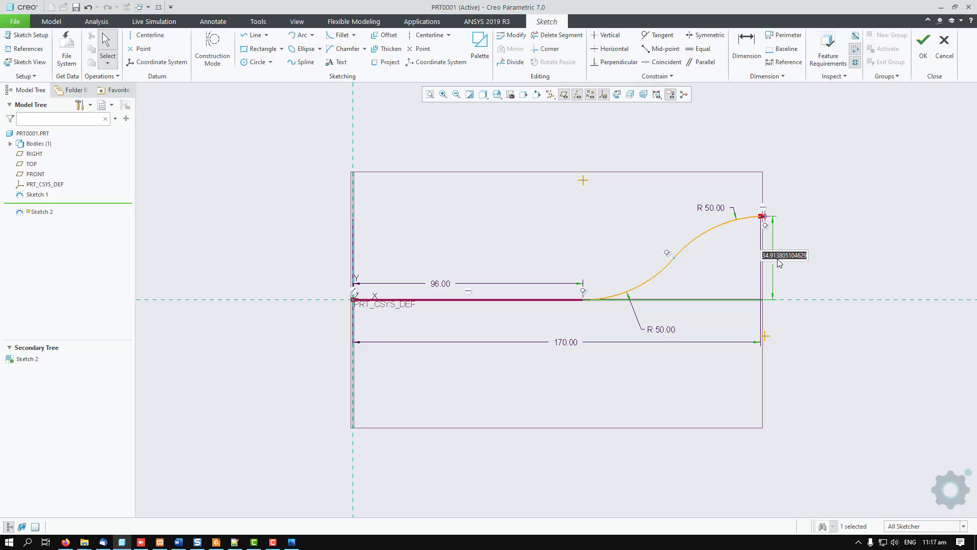
pyautogui.hotkey('alt', 'Tab')
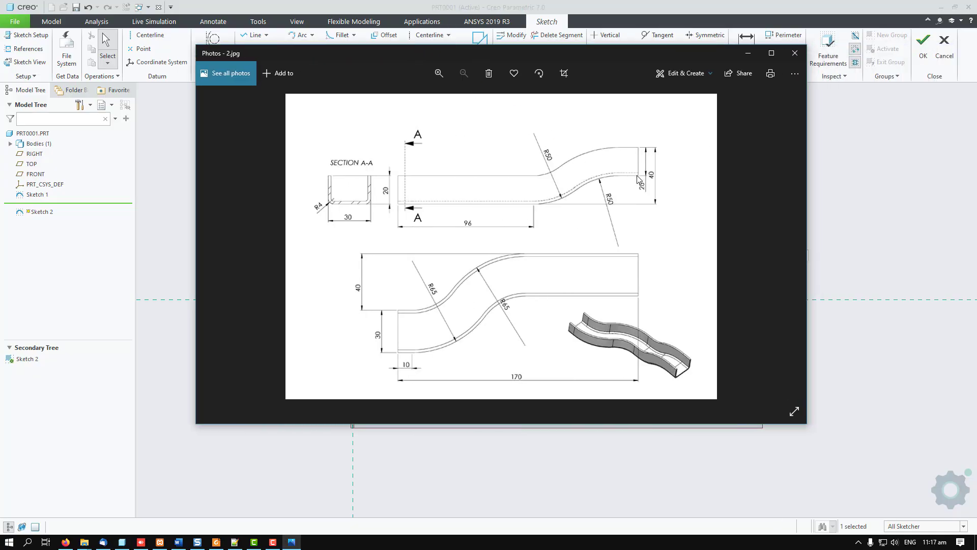
pyautogui.hotkey('alt', 'F4')
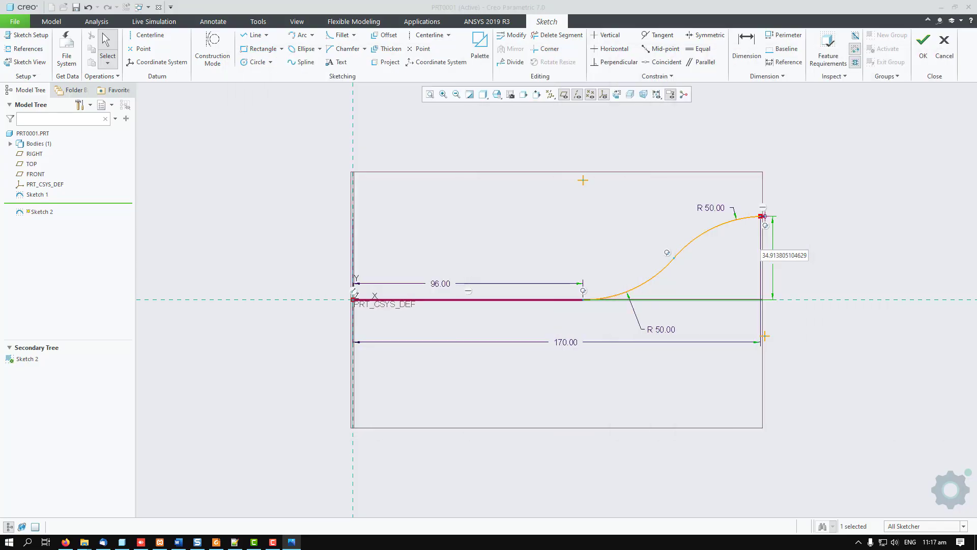
pyautogui.doubleClick(784, 255)
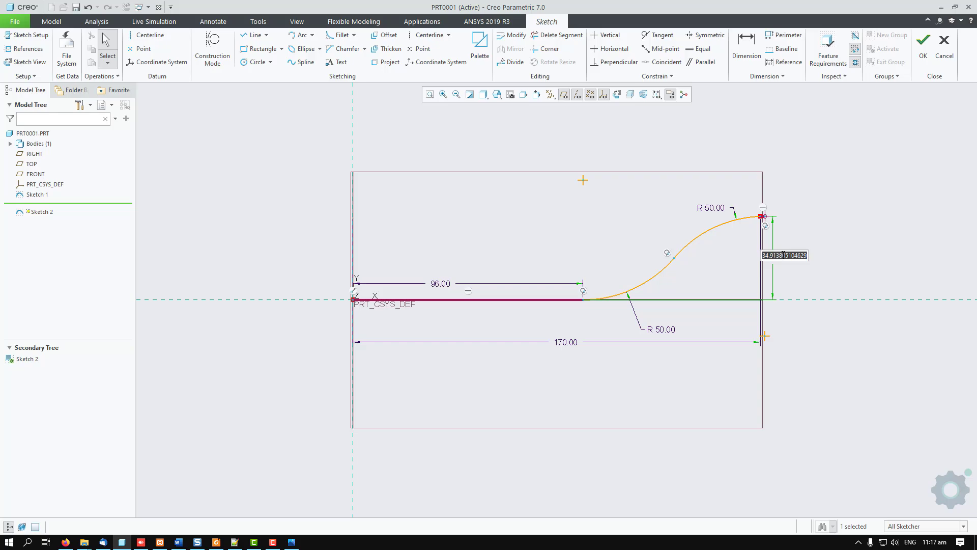
pyautogui.write('20')
pyautogui.press('Return')
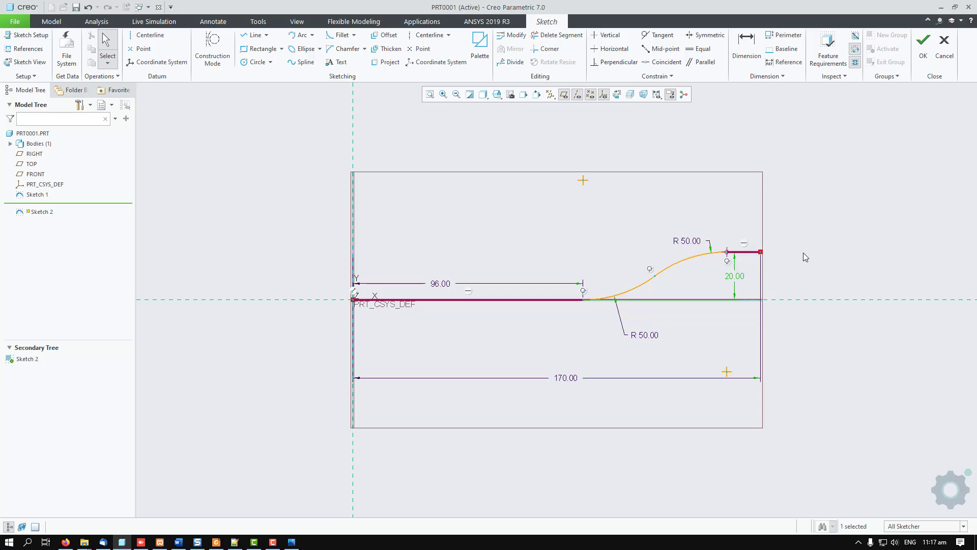
pyautogui.click(805, 252)
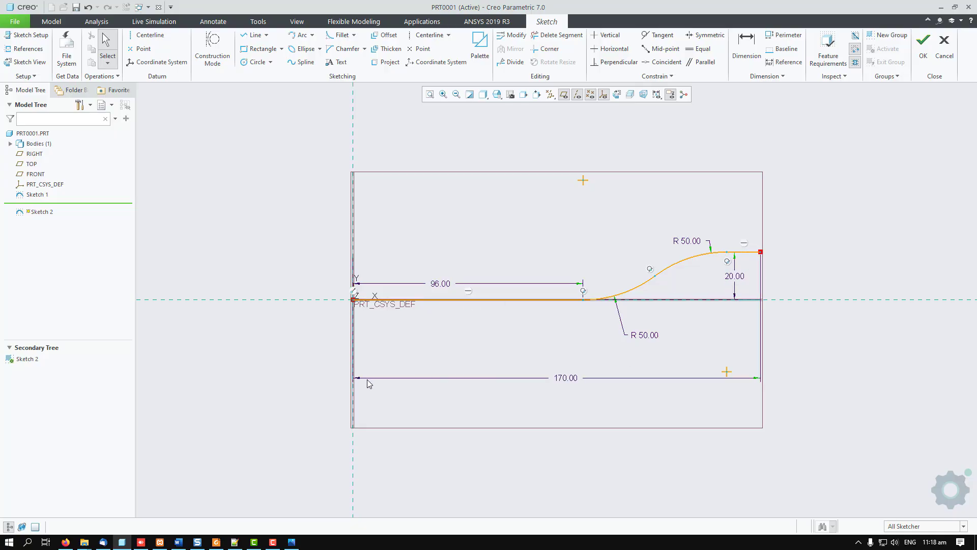
pyautogui.click(923, 45)
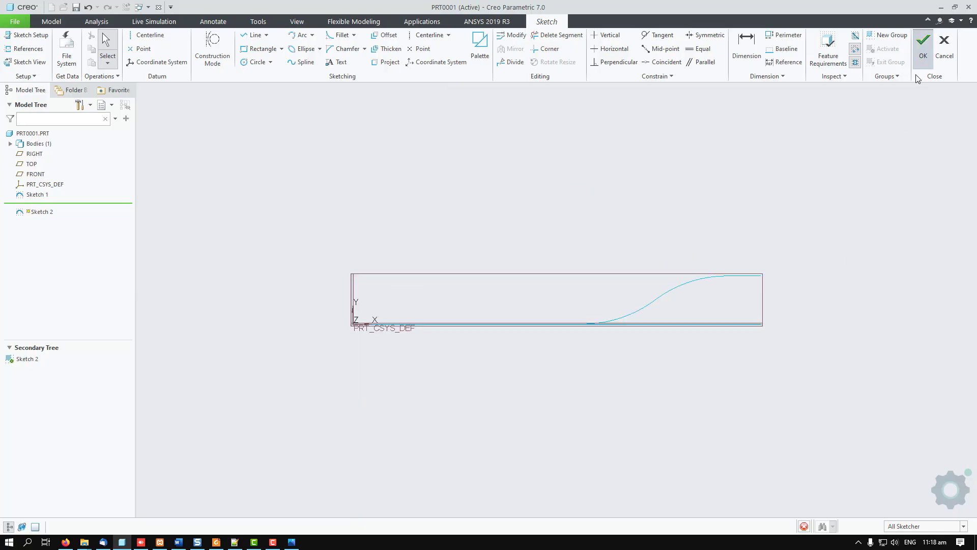
# Examine the two path sketches together in 3D and in the TOP and FRONT orientations.
pyautogui.scroll(3, 297, 257)
pyautogui.moveTo(271, 206)
pyautogui.mouseDown(button='middle')
pyautogui.moveTo(288, 246)
pyautogui.moveTo(365, 210)
pyautogui.mouseUp(button='middle')
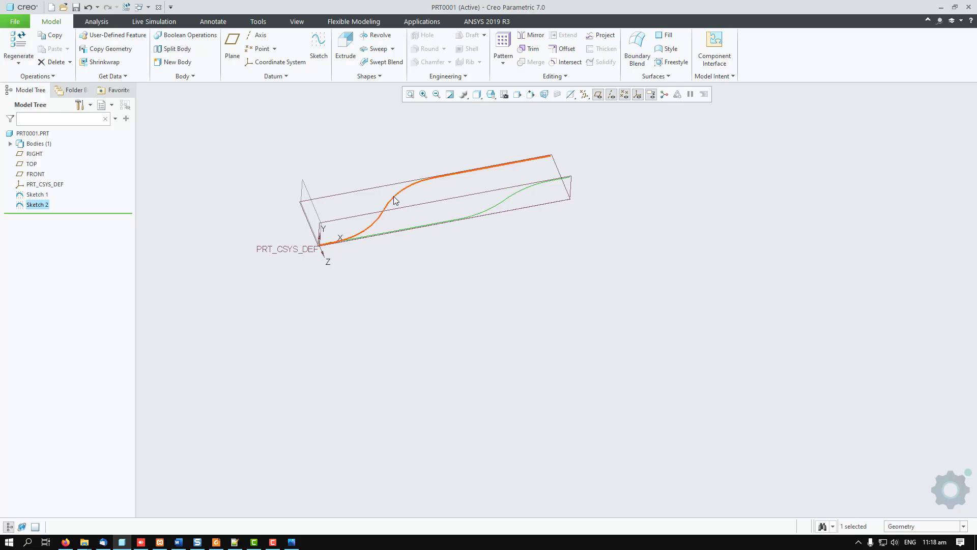
pyautogui.click(490, 95)
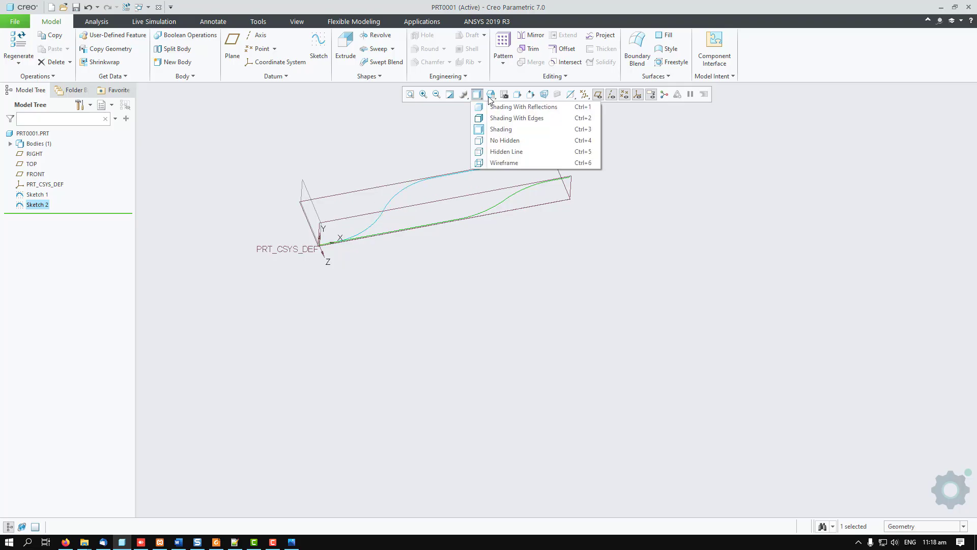
pyautogui.click(491, 95)
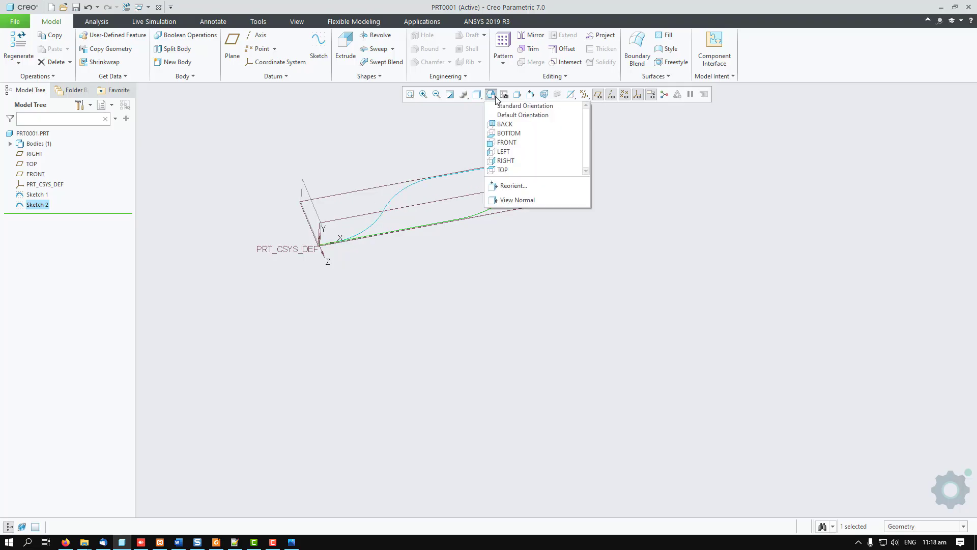
pyautogui.click(510, 167)
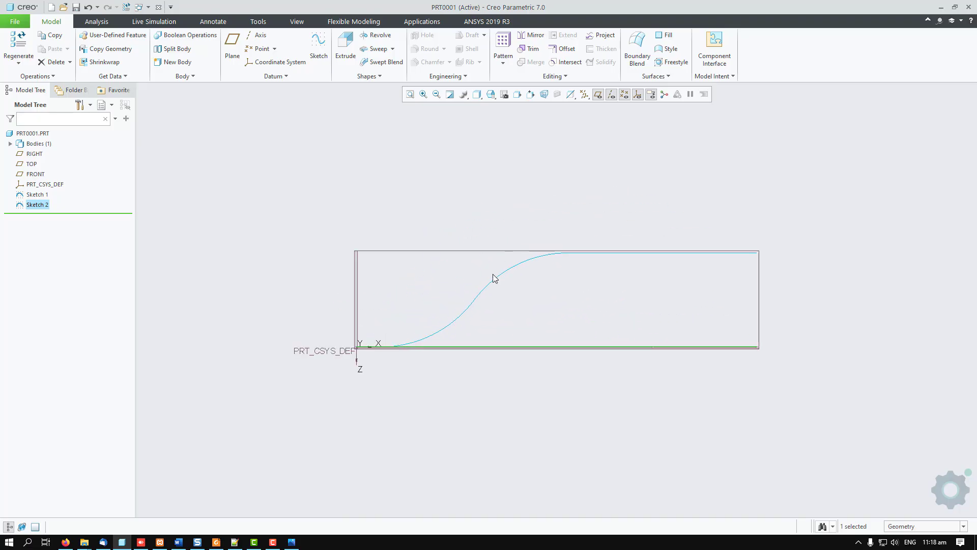
pyautogui.click(492, 97)
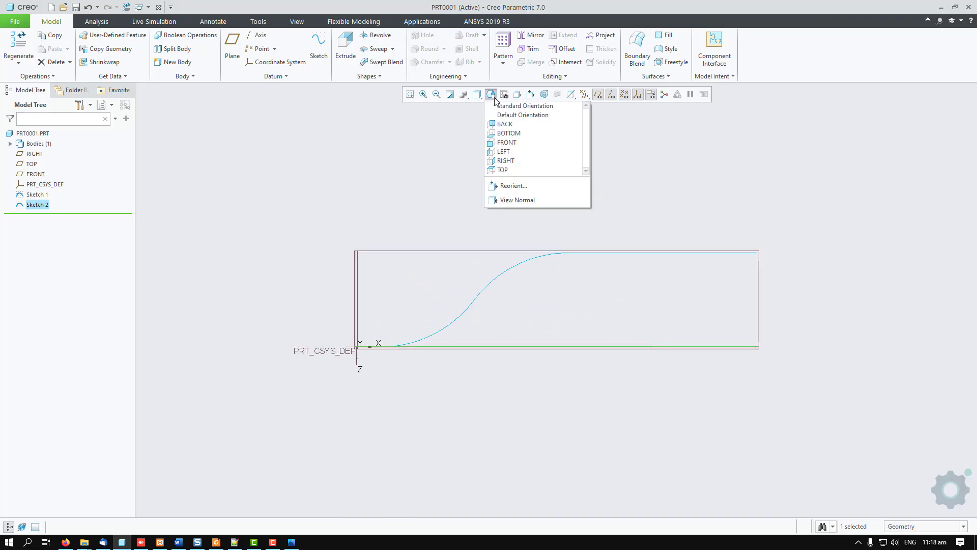
pyautogui.click(496, 144)
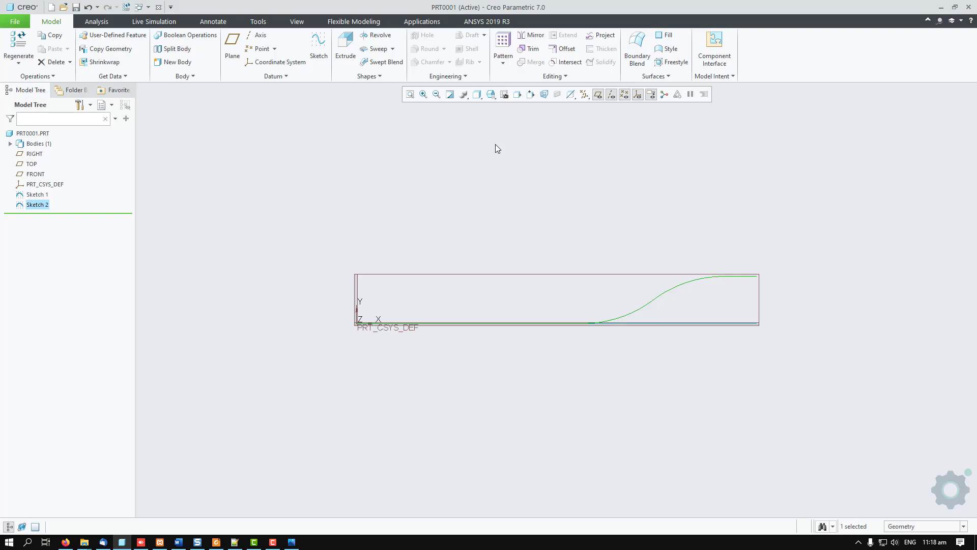
pyautogui.moveTo(360, 158); pyautogui.dragTo(370, 181, button='middle')
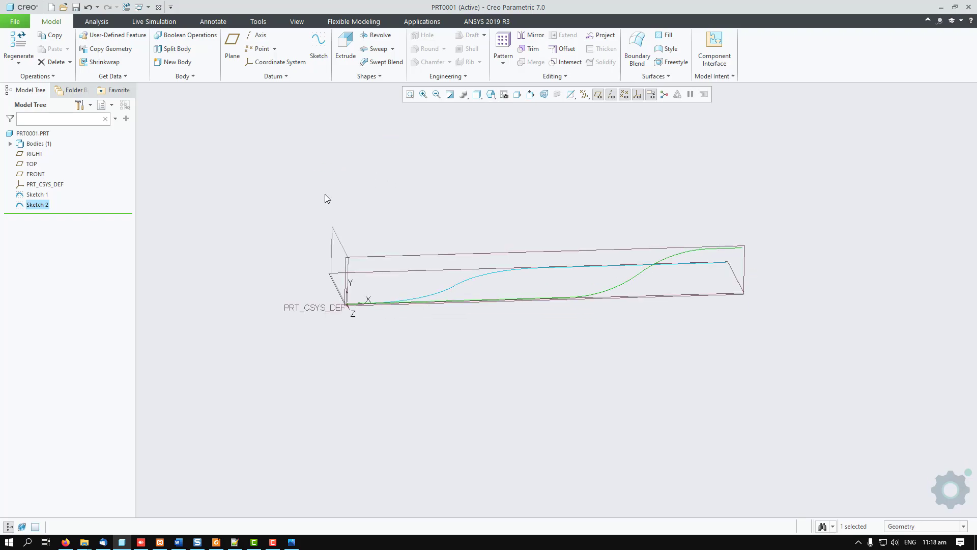
# Intersect Sketch 1 and Sketch 2 into a single 3D curve, and check it in the TOP and FRONT orientations.
pyautogui.click(40, 195)
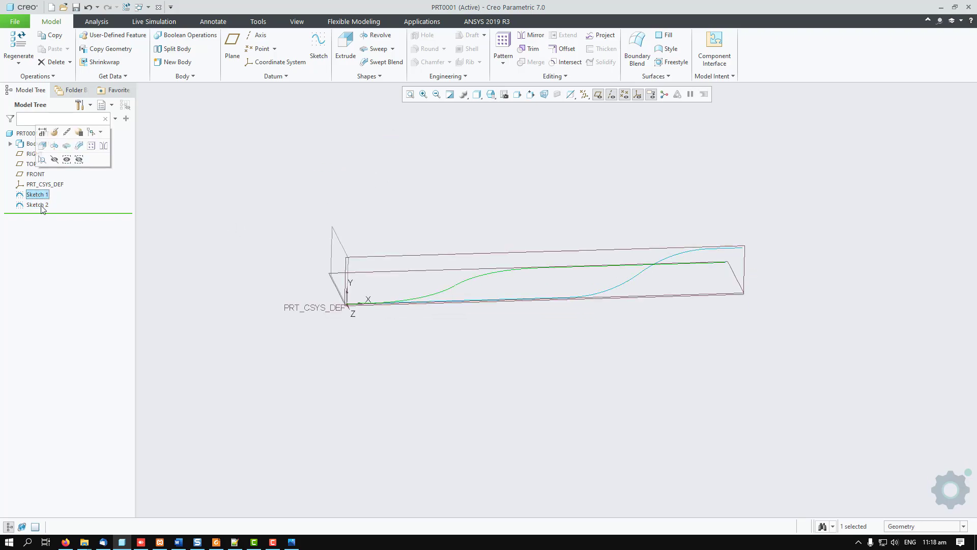
pyautogui.keyDown('ctrl'); pyautogui.click(41, 205); pyautogui.keyUp('ctrl')
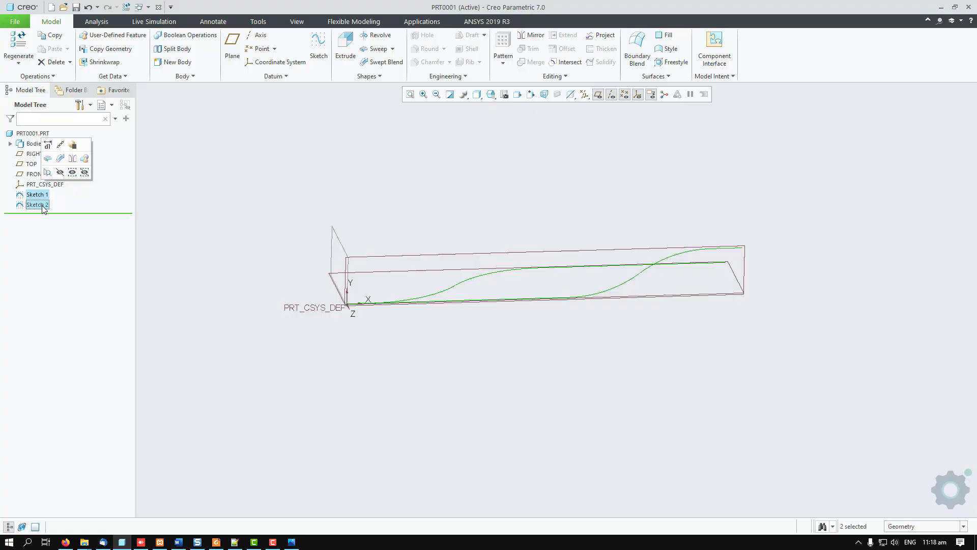
pyautogui.click(565, 62)
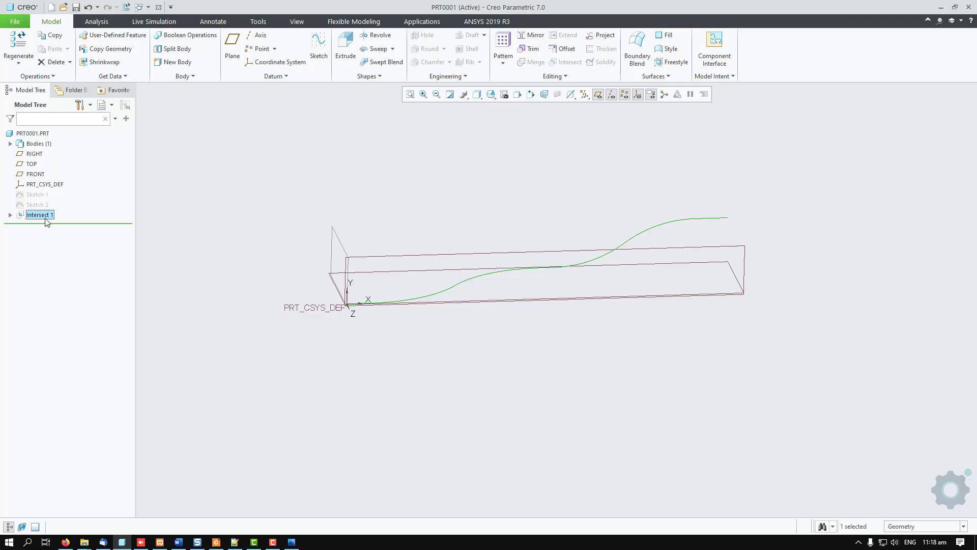
pyautogui.moveTo(565, 344)
pyautogui.mouseDown(button='middle')
pyautogui.moveTo(532, 334)
pyautogui.moveTo(469, 359)
pyautogui.moveTo(450, 355)
pyautogui.moveTo(506, 356)
pyautogui.moveTo(486, 300)
pyautogui.mouseUp(button='middle')
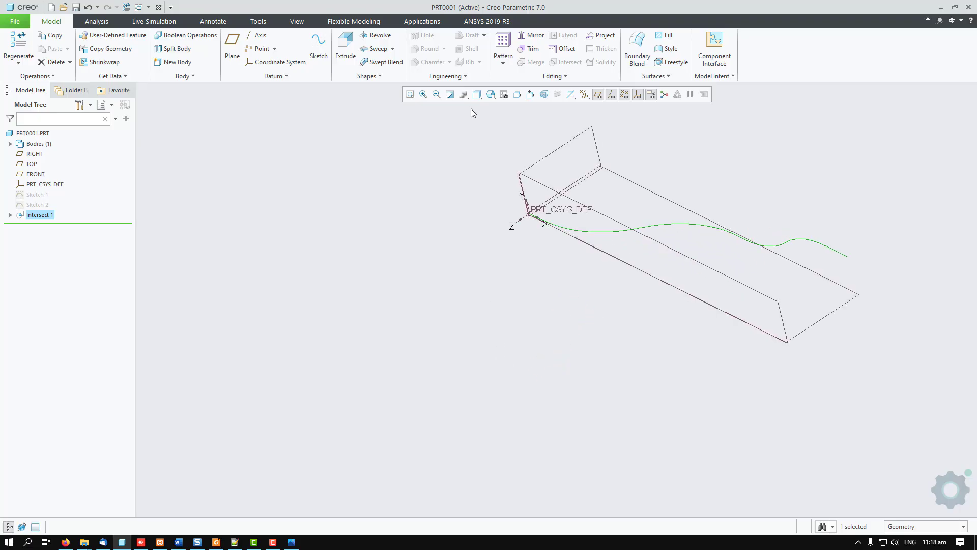
pyautogui.click(495, 97)
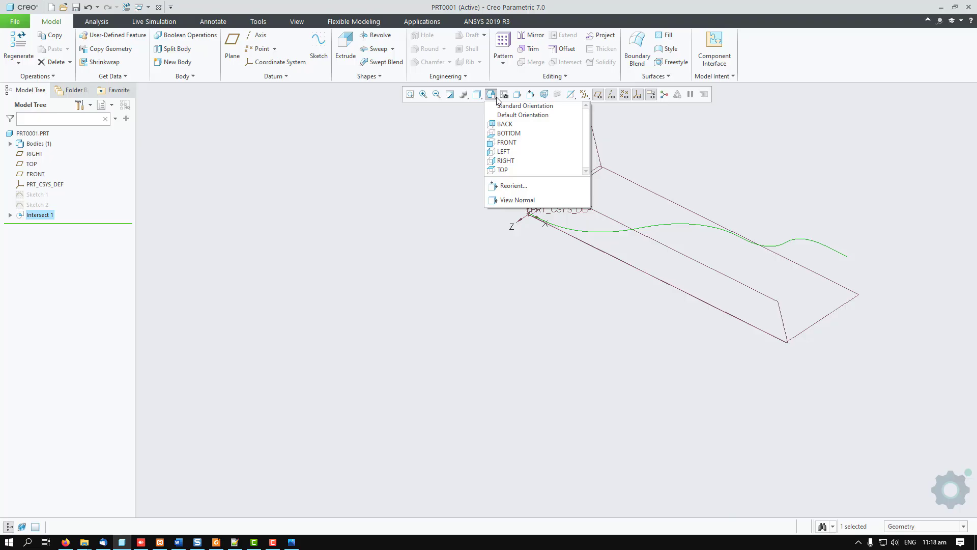
pyautogui.click(501, 170)
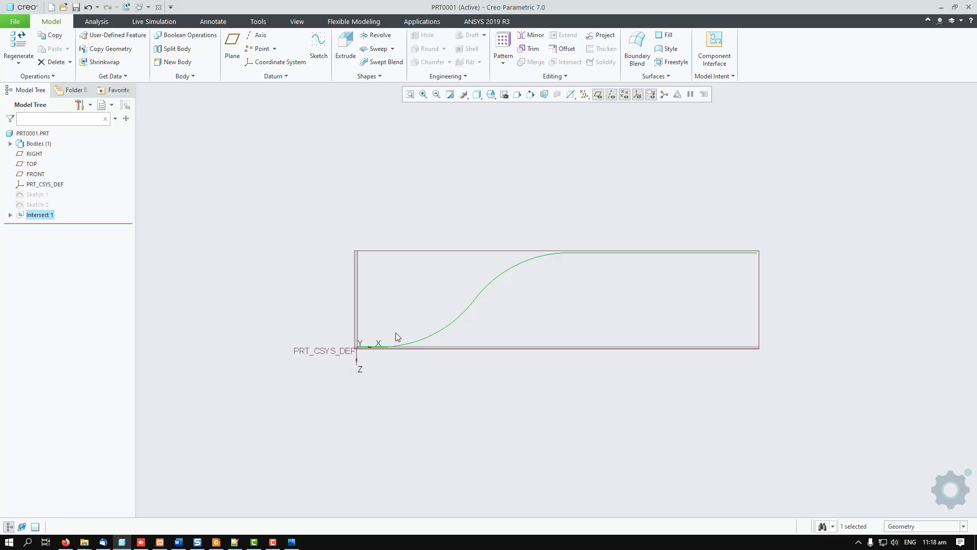
pyautogui.click(491, 96)
pyautogui.click(489, 143)
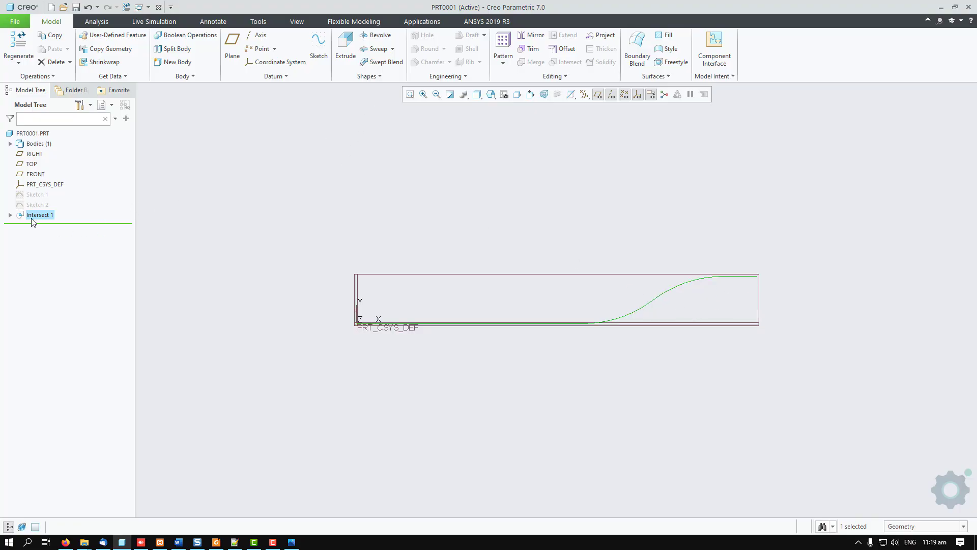
# Start a solid sweep with the intersection curve as its trajectory, and open the section sketch at the curve's start.
pyautogui.click(376, 49)
pyautogui.moveTo(361, 134); pyautogui.dragTo(401, 252, button='middle')
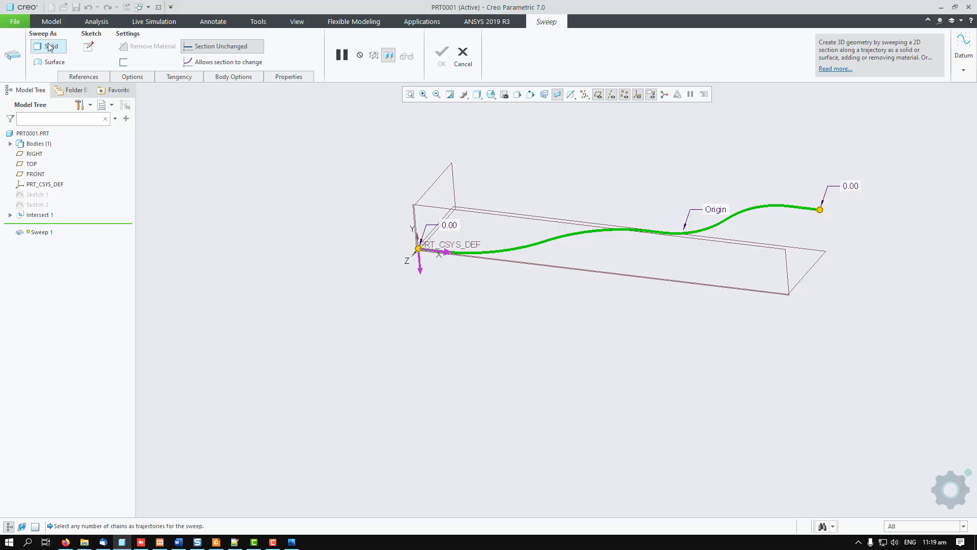
pyautogui.click(90, 47)
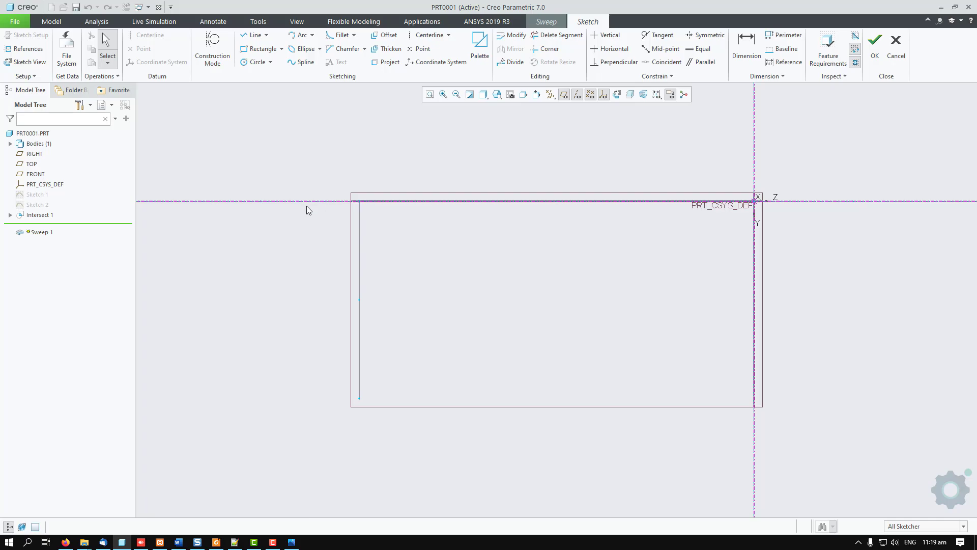
# Examine the section plane against the 3D curve, and return to the 2D sketch orientation.
pyautogui.scroll(-2, 296, 275)
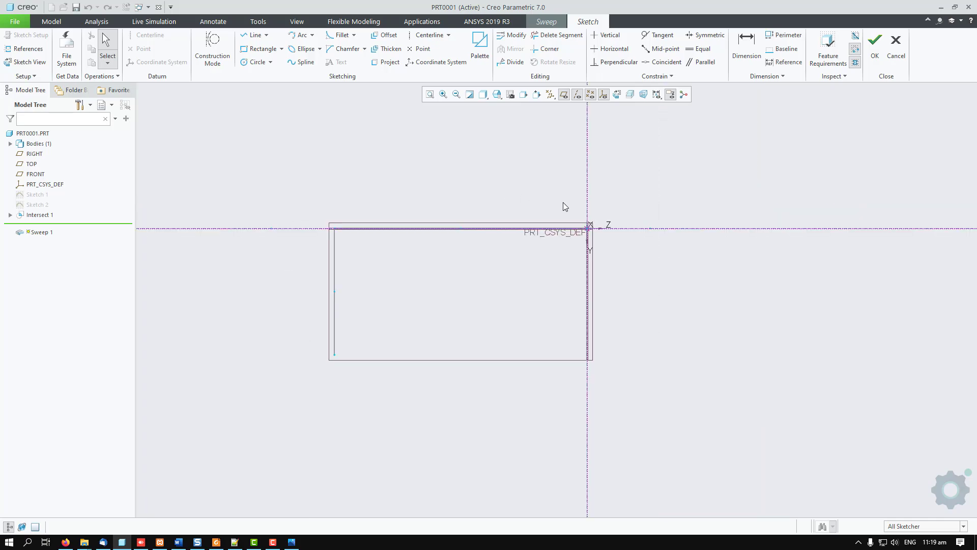
pyautogui.scroll(3, 612, 215)
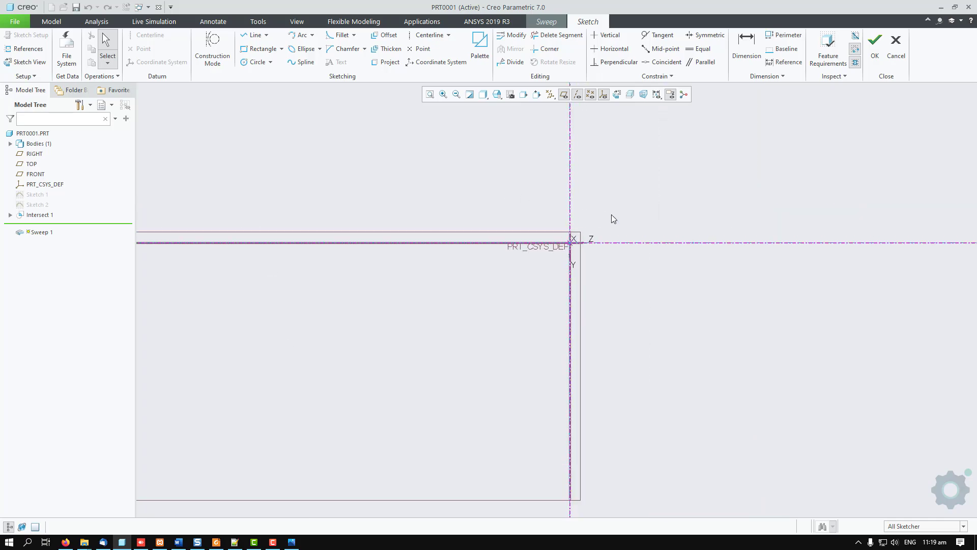
pyautogui.scroll(-1, 357, 160)
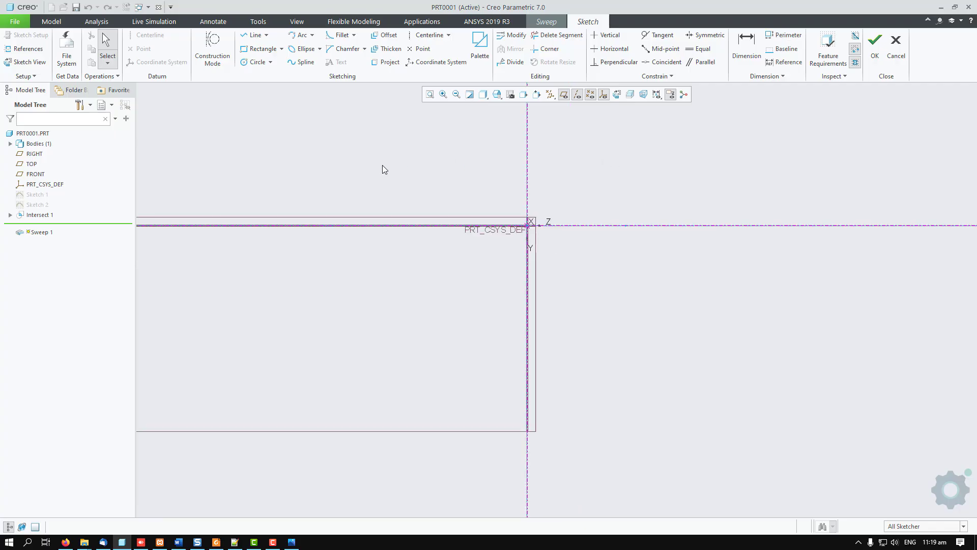
pyautogui.click(253, 35)
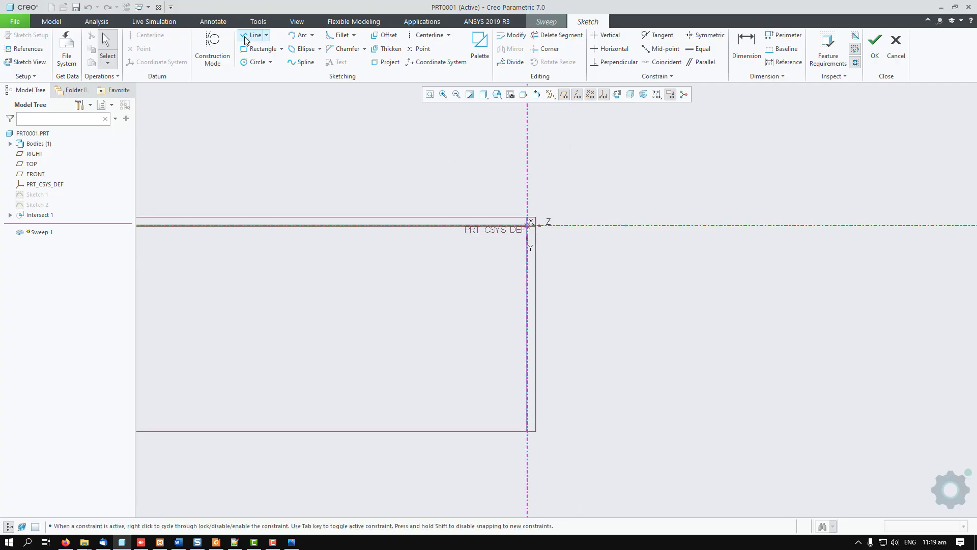
pyautogui.scroll(-2, 605, 245)
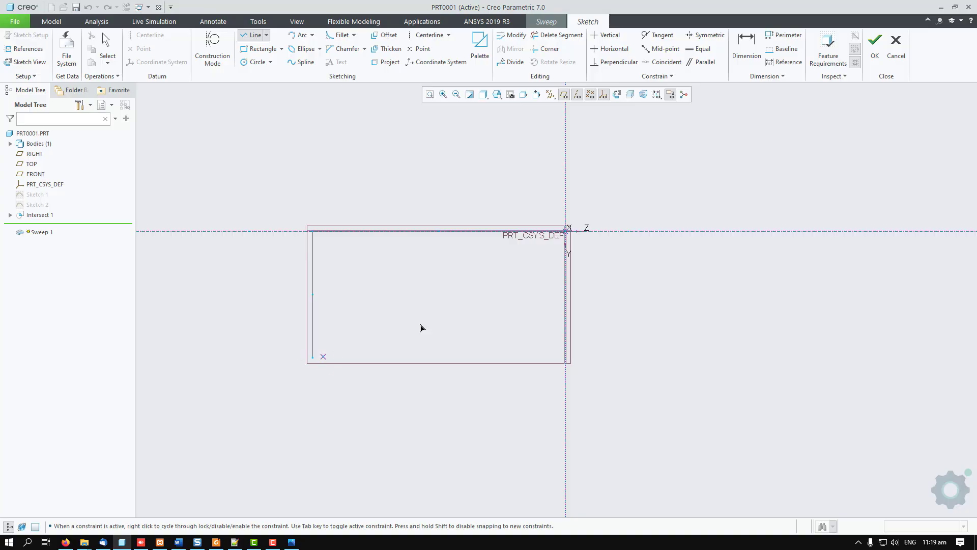
pyautogui.moveTo(682, 170); pyautogui.dragTo(662, 184, button='middle')
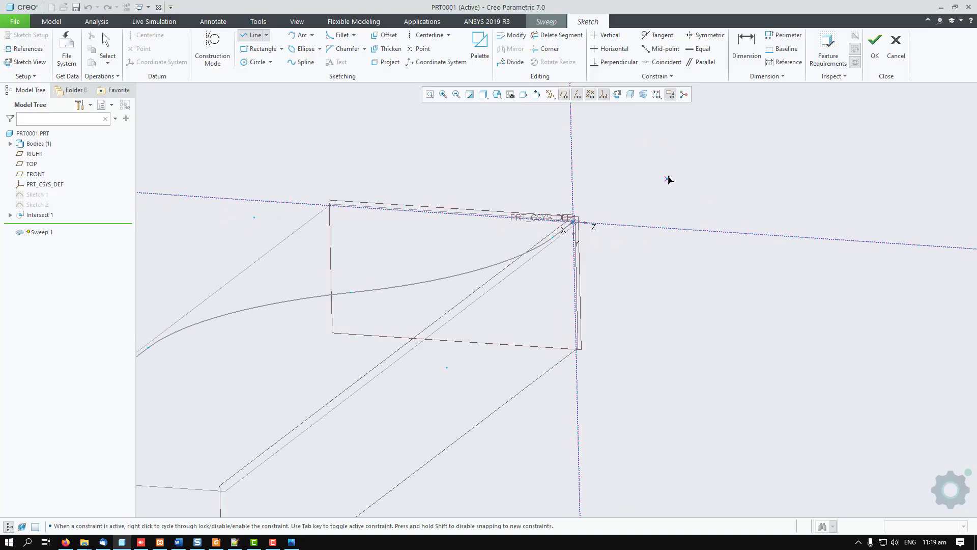
pyautogui.scroll(-2, 669, 178)
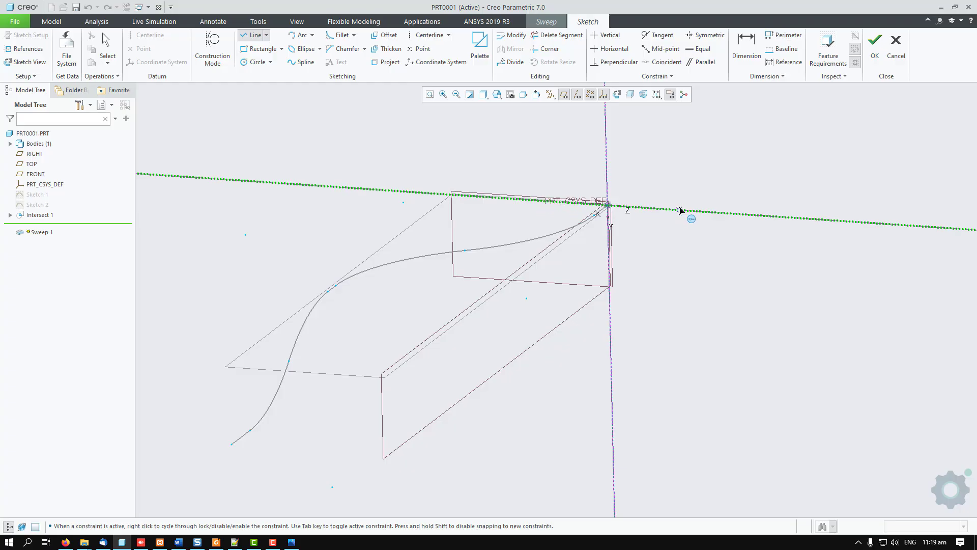
pyautogui.click(30, 62)
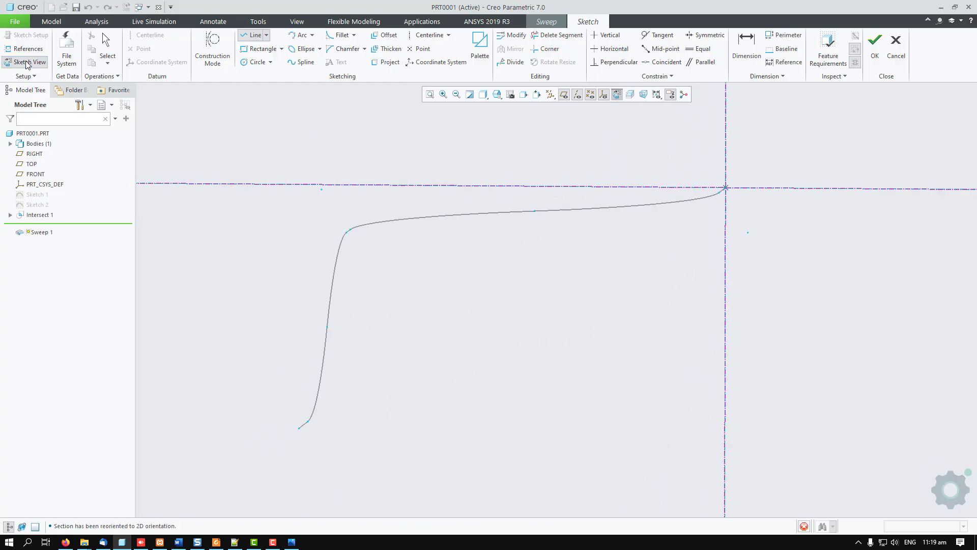
# Sketch the left half of the U-section with lines up to the vertical reference, about 6.5 wide and 7 tall, with a leg about 1 thick.
pyautogui.scroll(5, 668, 245)
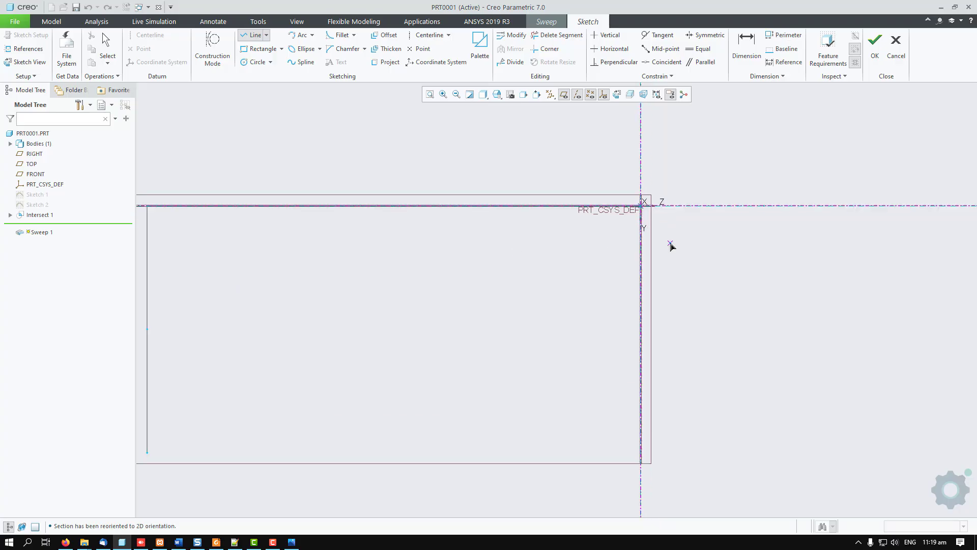
pyautogui.click(498, 185)
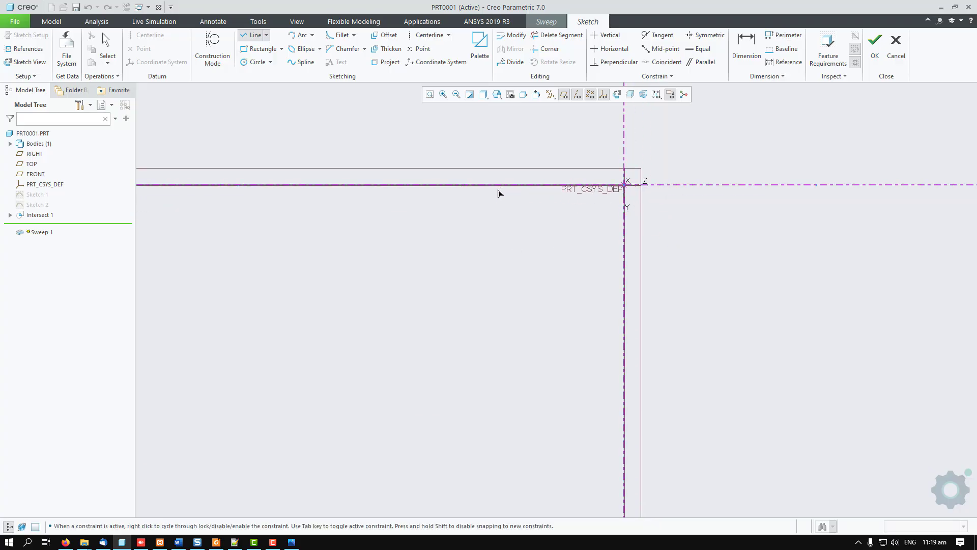
pyautogui.click(497, 320)
pyautogui.click(516, 320)
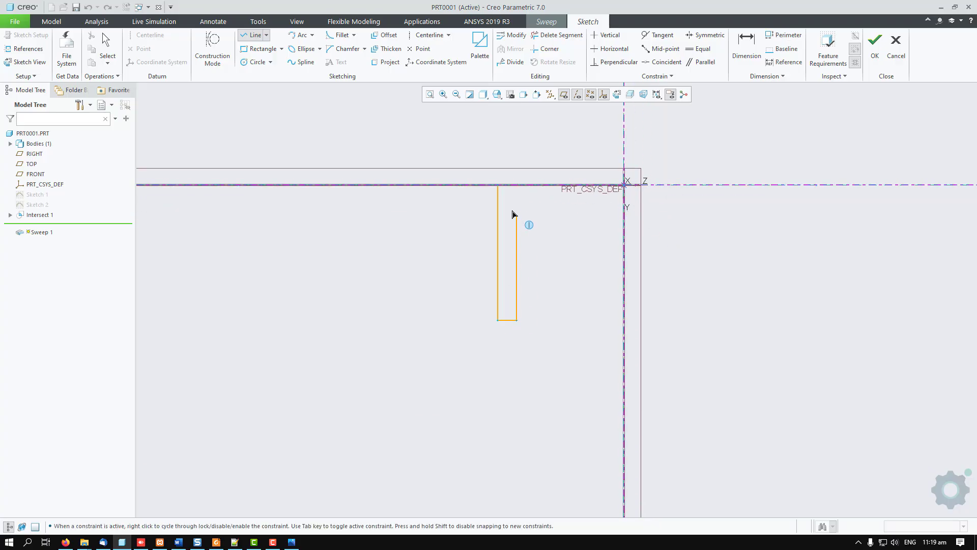
pyautogui.click(517, 200)
pyautogui.click(623, 202)
pyautogui.middleClick(590, 260)
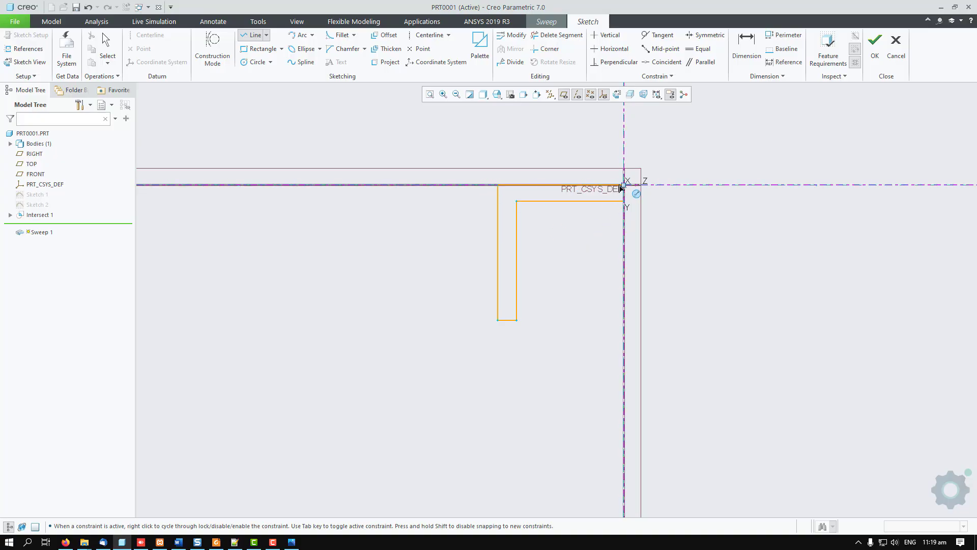
pyautogui.click(625, 186)
pyautogui.middleClick(738, 233)
pyautogui.middleClick(738, 232)
# Reposition the half-section's height, width and leg-thickness dimensions outside its outline.
pyautogui.scroll(2, 564, 221)
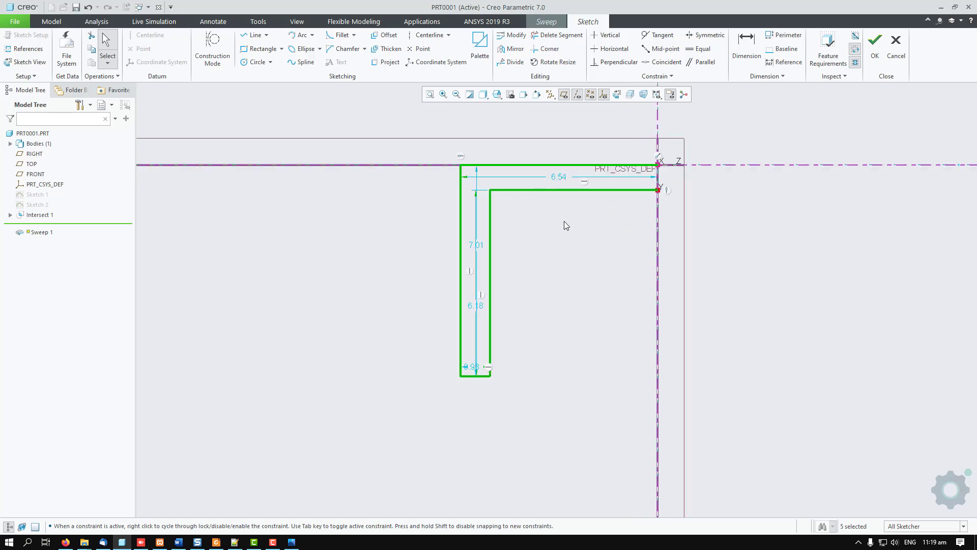
pyautogui.moveTo(472, 244); pyautogui.dragTo(412, 243)
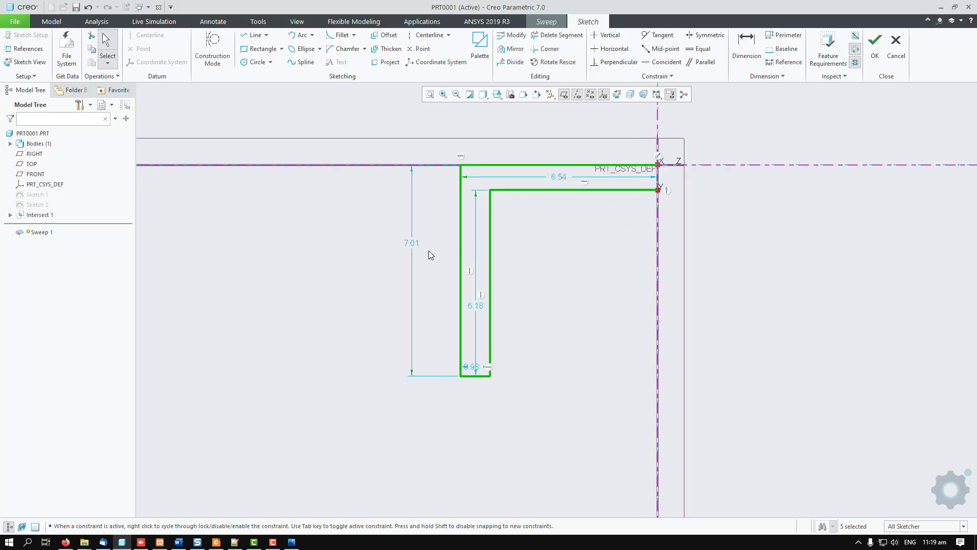
pyautogui.moveTo(563, 178); pyautogui.dragTo(563, 146)
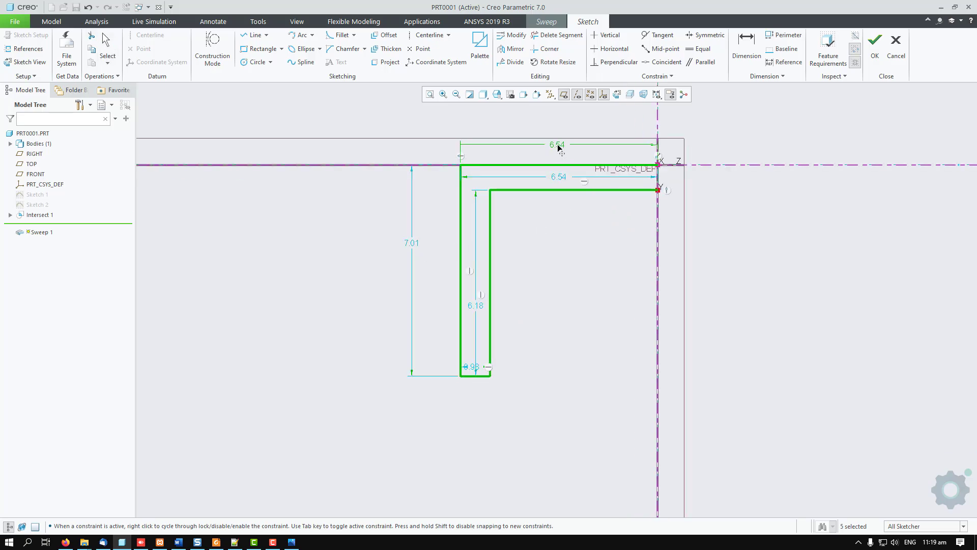
pyautogui.moveTo(474, 367); pyautogui.dragTo(479, 394)
# Dimension the web thickness between the two horizontal lines of the half-section, keeping its drawn value.
pyautogui.click(746, 46)
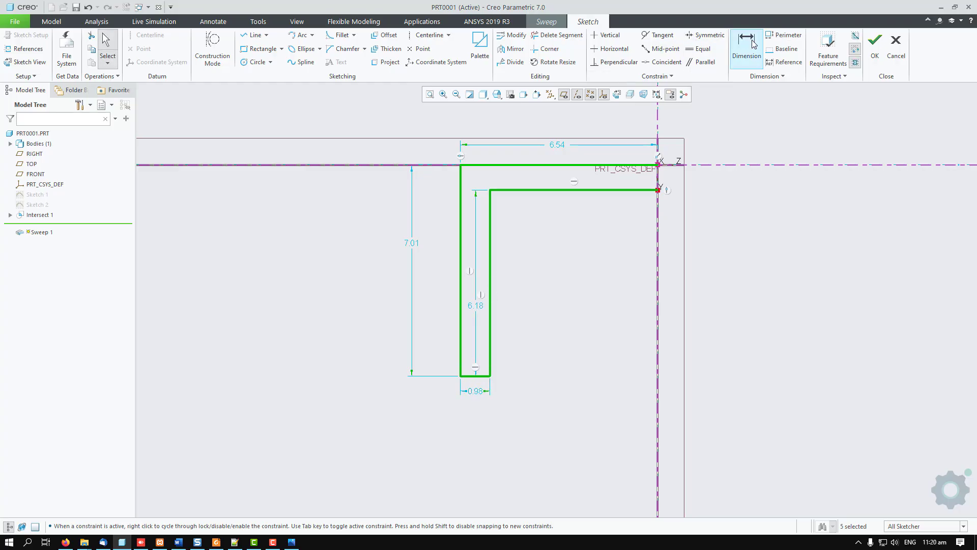
pyautogui.click(543, 166)
pyautogui.click(544, 189)
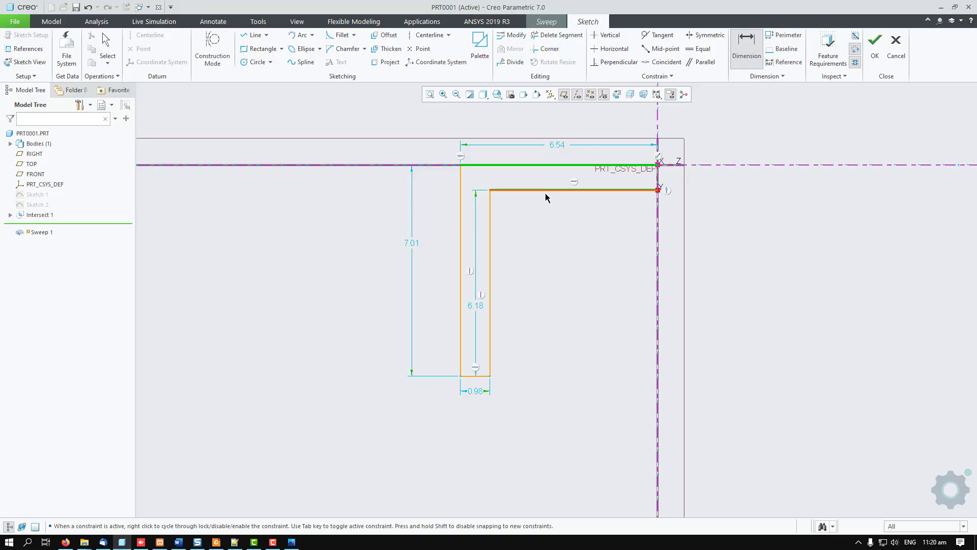
pyautogui.middleClick(548, 203)
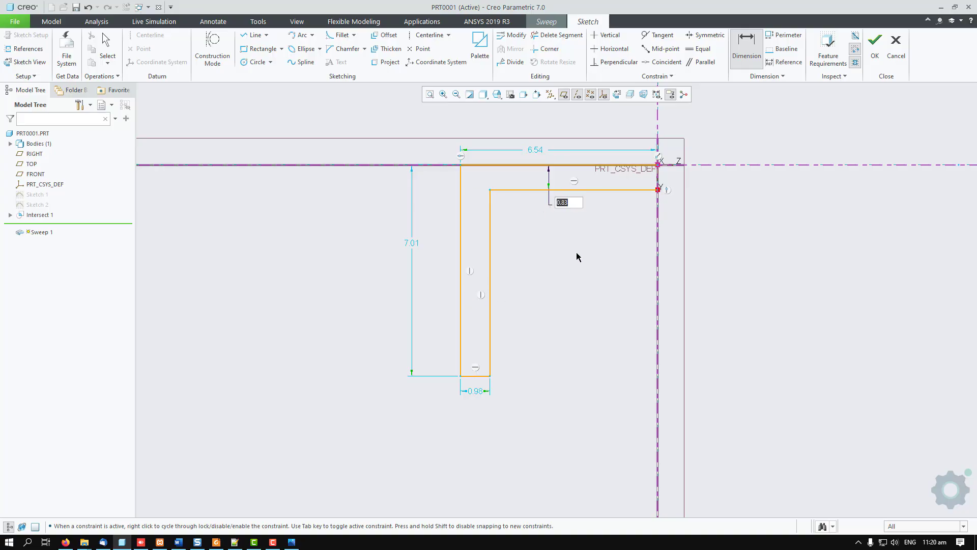
pyautogui.press('Return')
# Following the reference drawing's section view, set the outer leg height to 20 and the half-width to 15.
pyautogui.hotkey('alt', 'Tab')
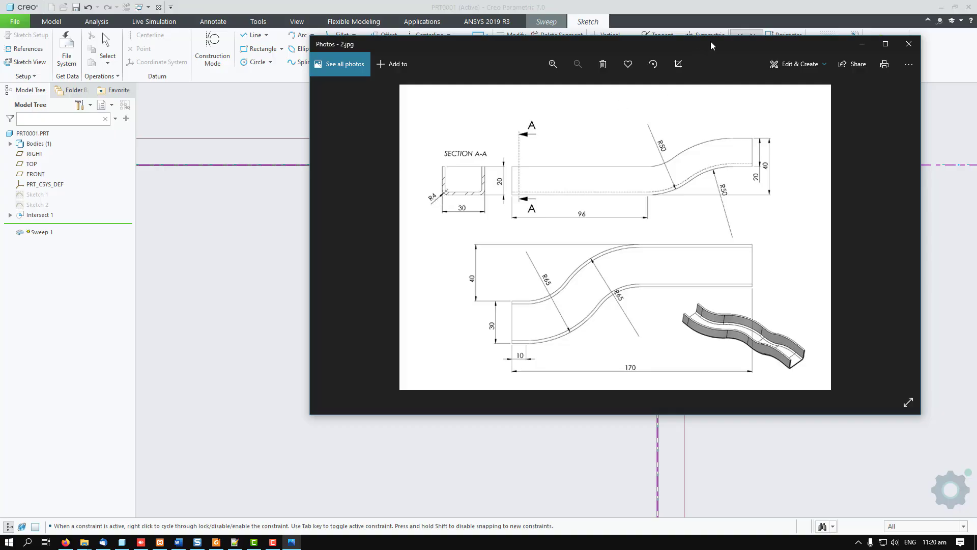
pyautogui.click(861, 45)
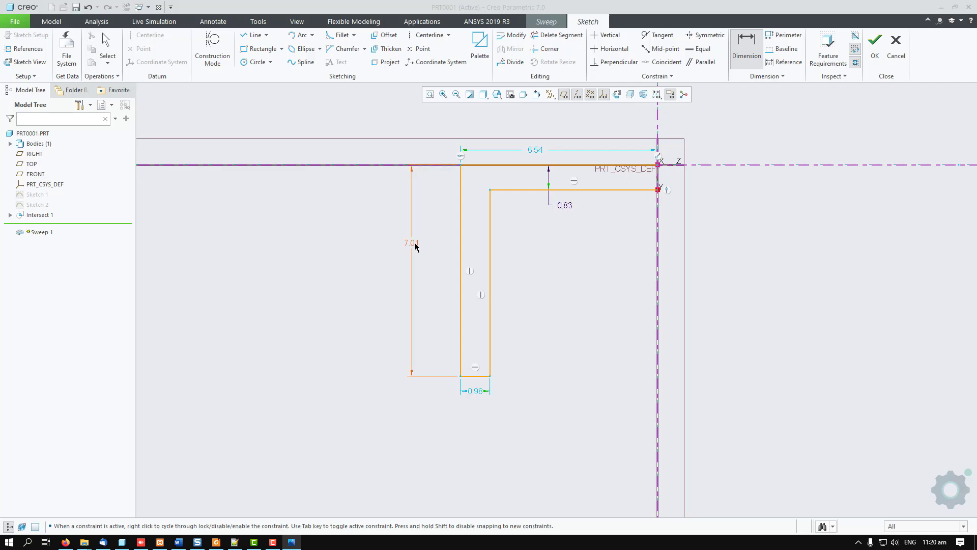
pyautogui.click(405, 242)
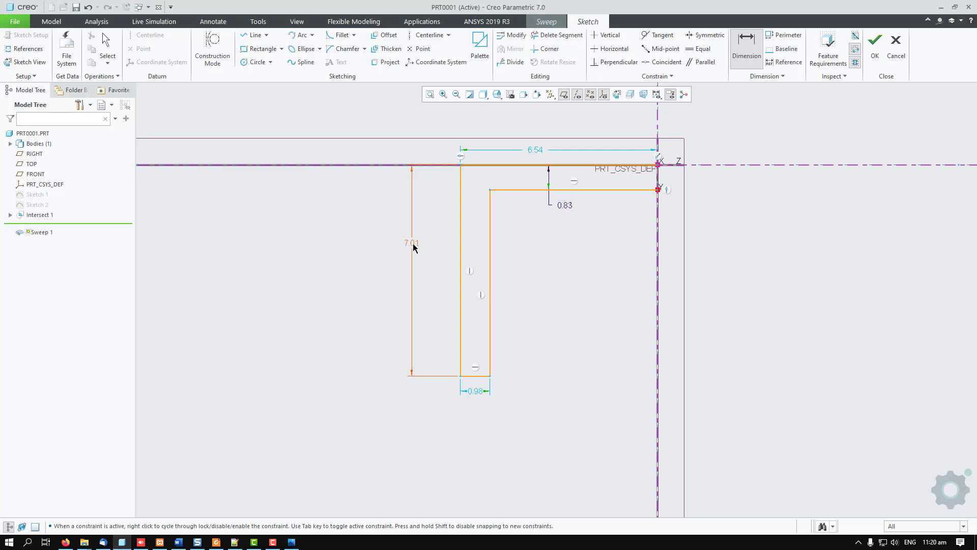
pyautogui.doubleClick(411, 242)
pyautogui.write('20')
pyautogui.press('Return')
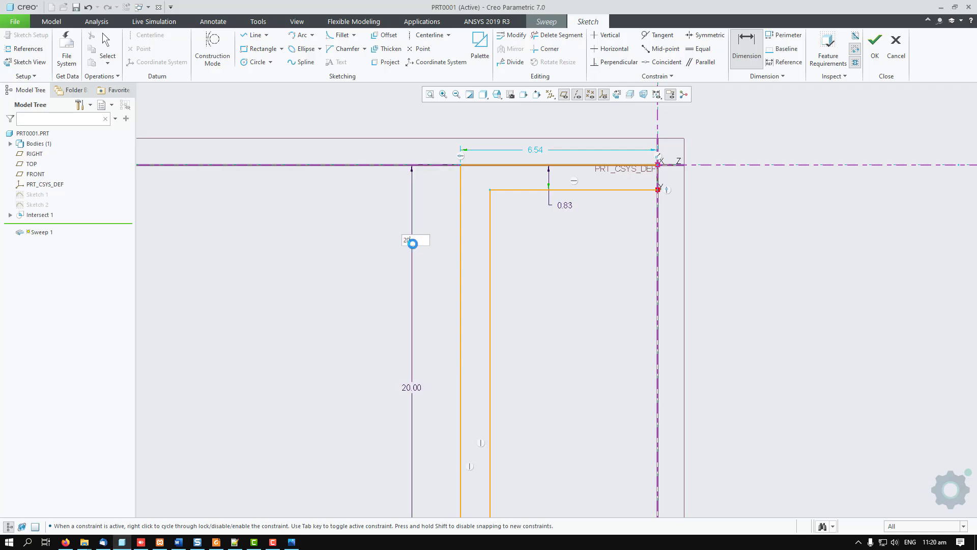
pyautogui.doubleClick(534, 152)
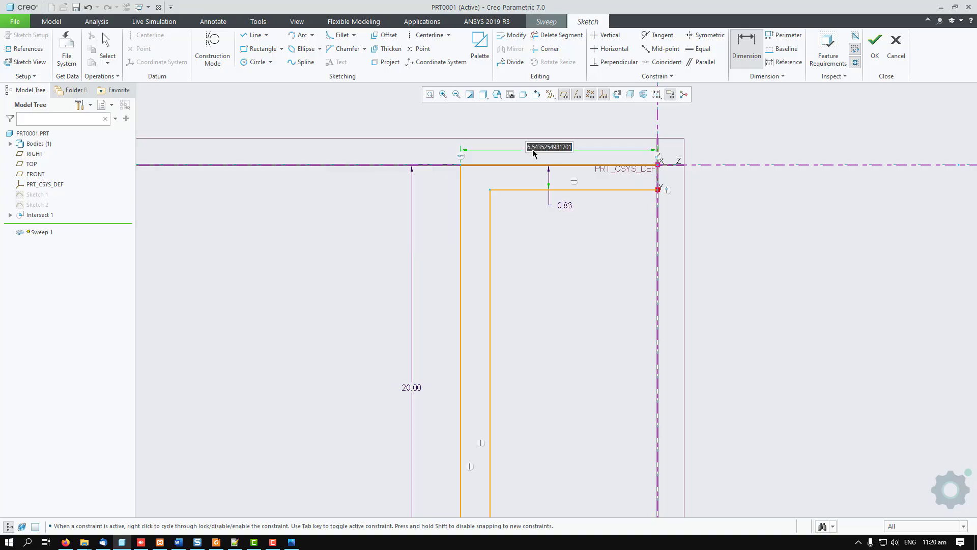
pyautogui.write('15')
pyautogui.press('Return')
# Make the leg-thickness dimension equal to the web-thickness dimension.
pyautogui.scroll(1, 532, 148)
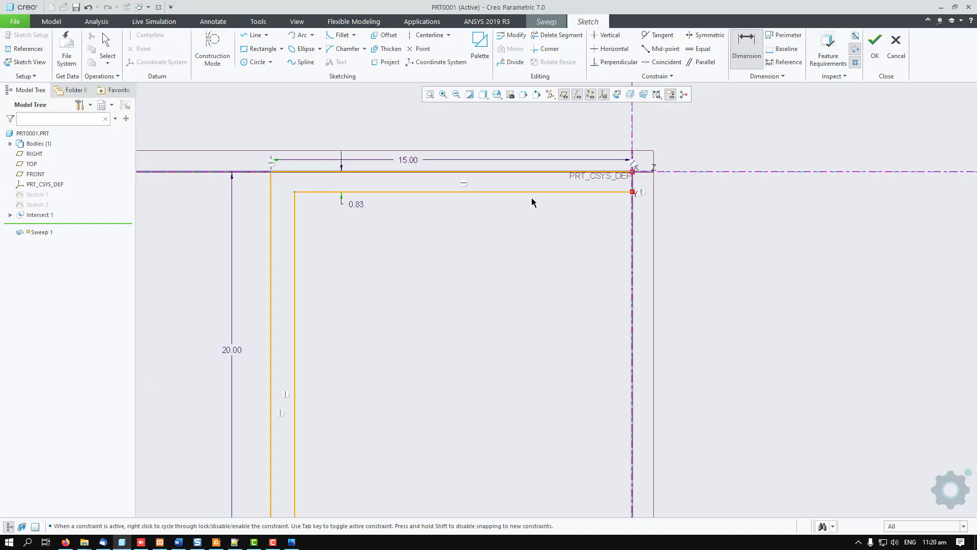
pyautogui.scroll(1, 532, 203)
pyautogui.scroll(1, 425, 127)
pyautogui.scroll(-2, 445, 275)
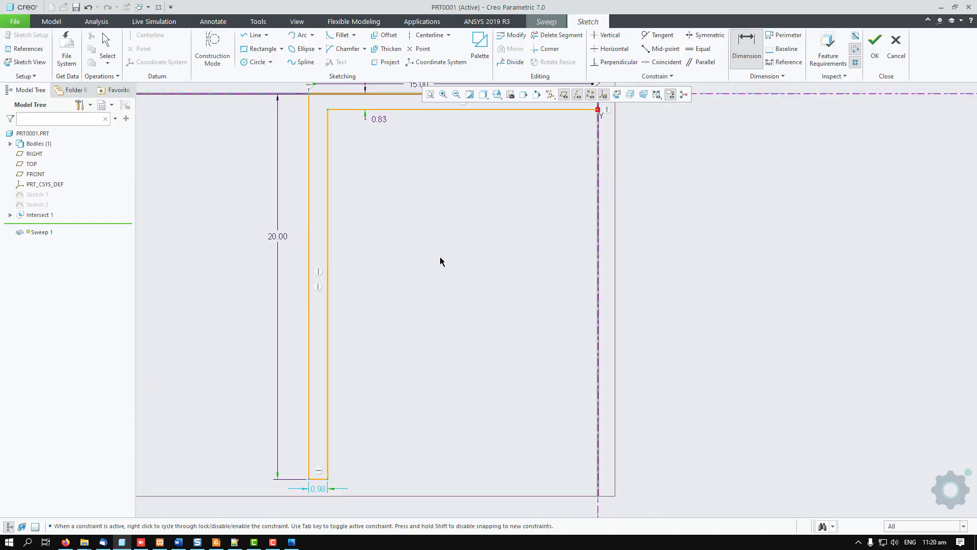
pyautogui.click(699, 49)
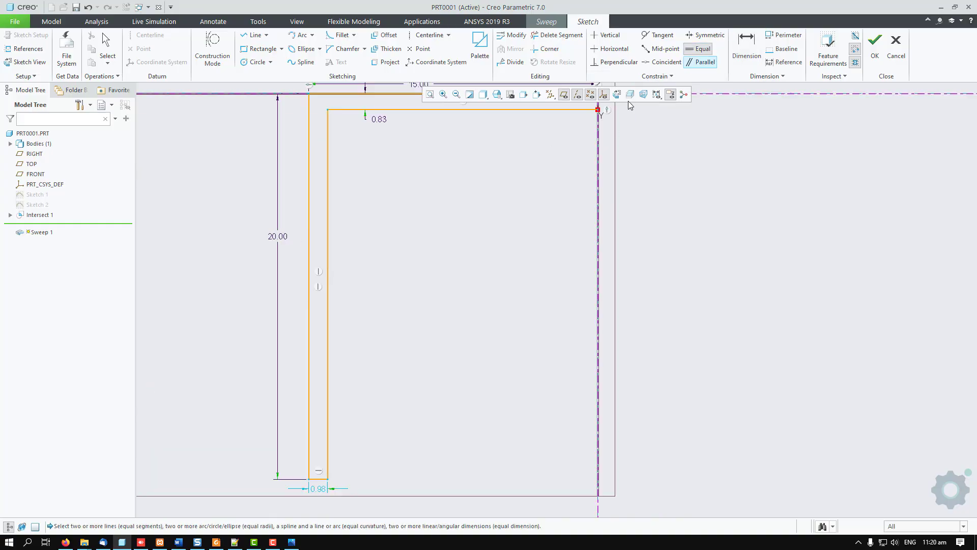
pyautogui.click(378, 120)
pyautogui.click(318, 489)
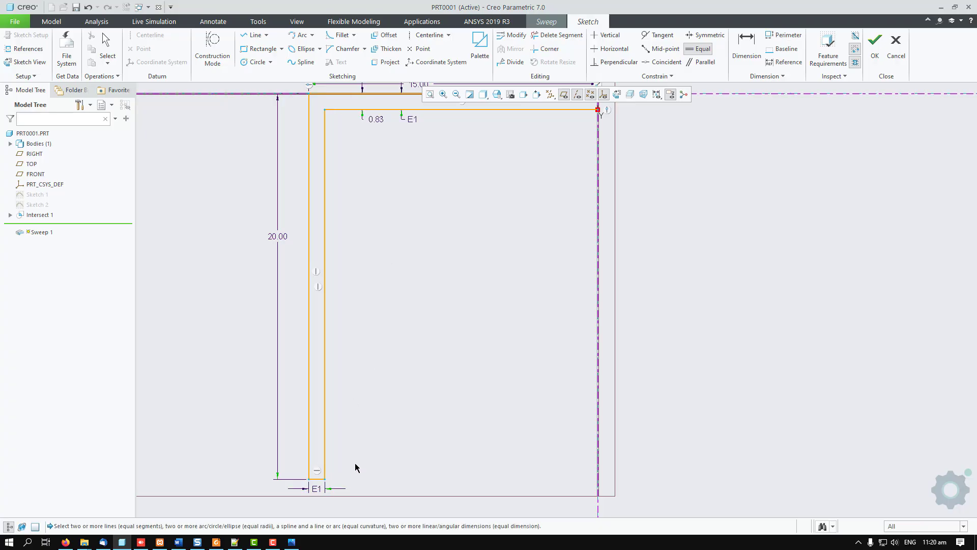
pyautogui.middleClick(408, 168)
# Set the web thickness of the half-section to 1.
pyautogui.doubleClick(375, 119)
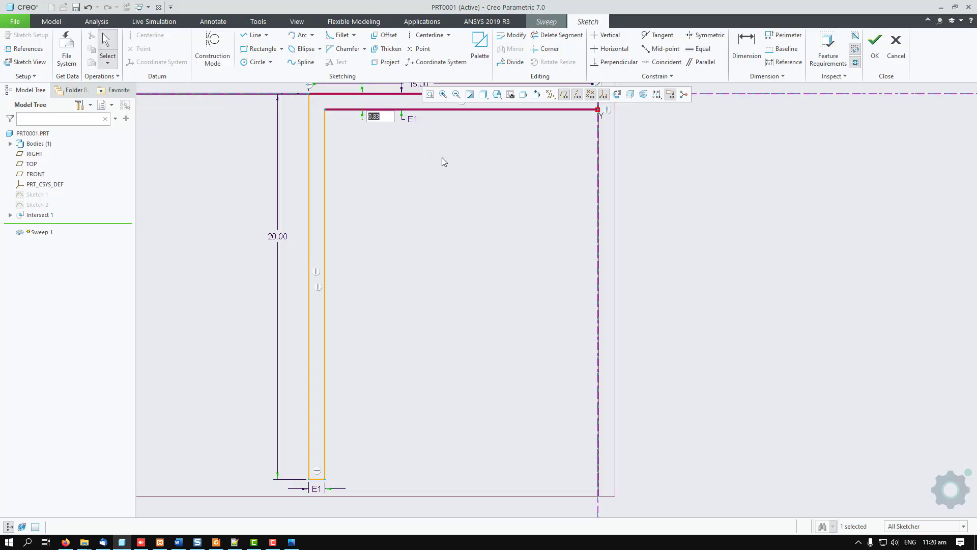
pyautogui.write('1.5')
pyautogui.press('BackSpace')
pyautogui.press('BackSpace')
pyautogui.press('Return')
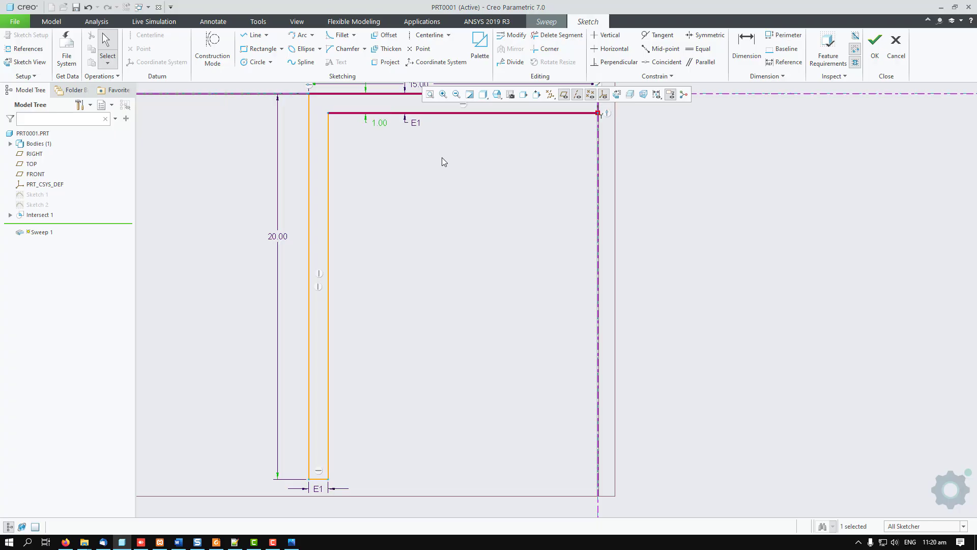
# Mirror the whole half-section about the vertical reference line to complete the U-shaped profile.
pyautogui.scroll(-2, 339, 276)
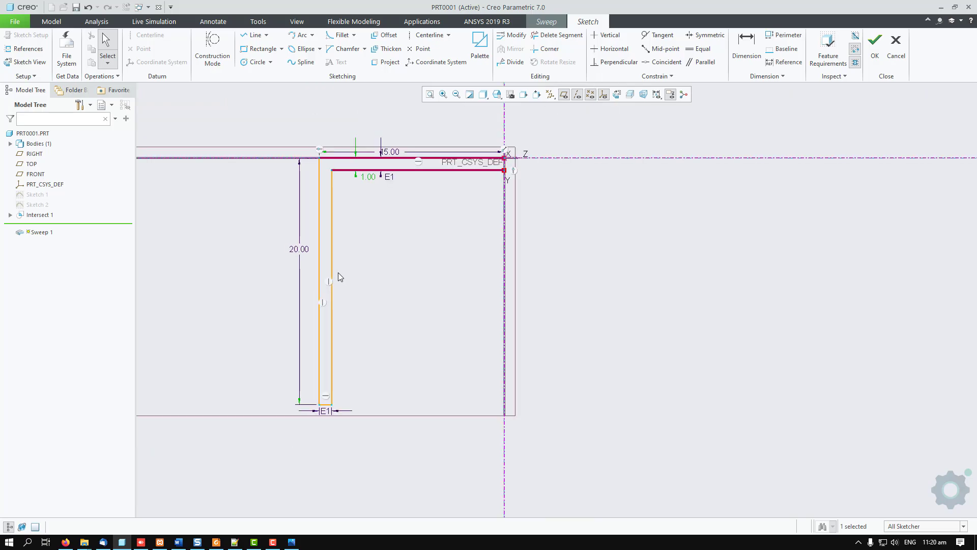
pyautogui.moveTo(256, 121); pyautogui.dragTo(520, 461)
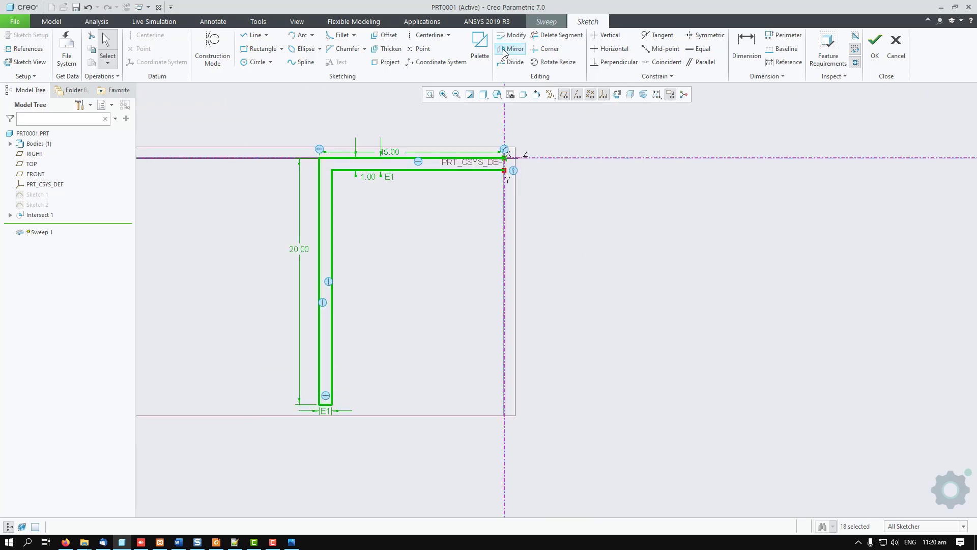
pyautogui.click(504, 50)
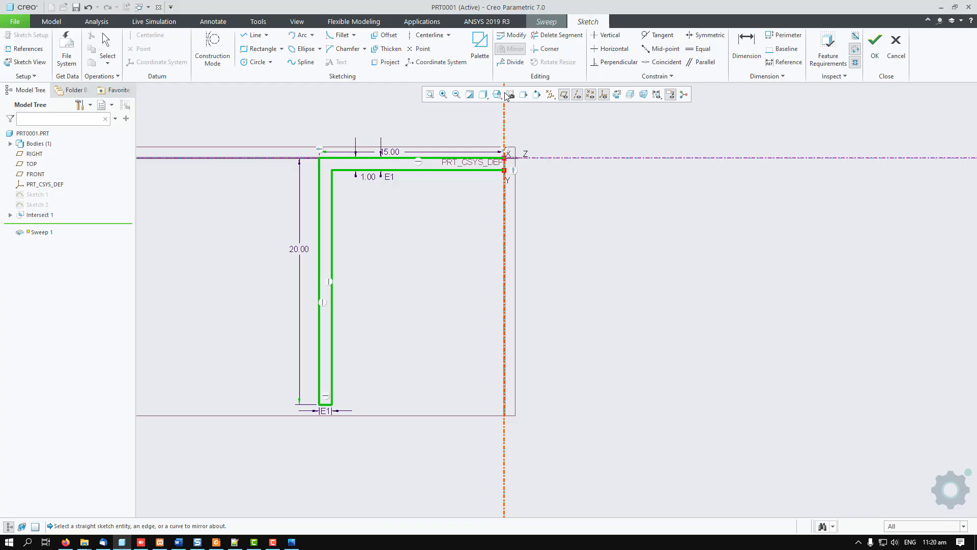
pyautogui.click(505, 210)
pyautogui.click(589, 258)
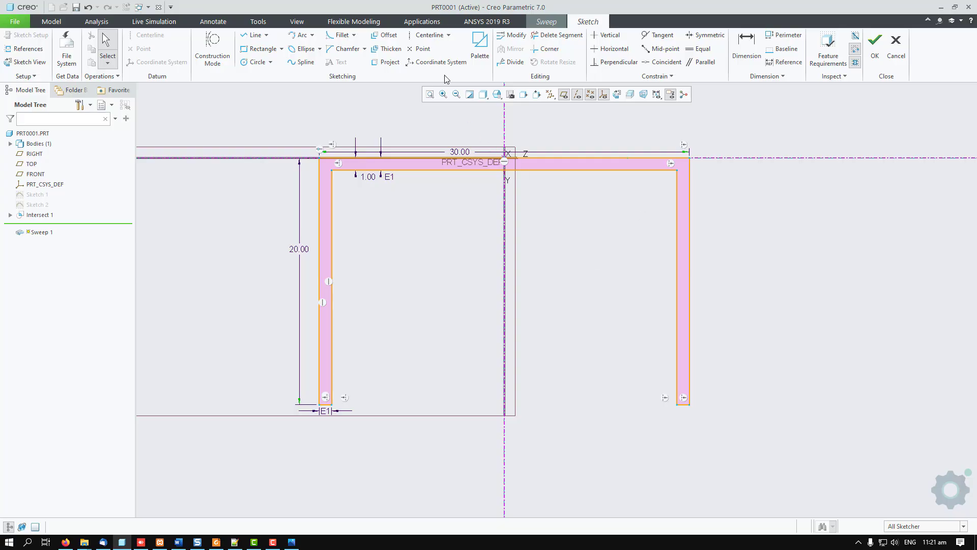
# Trim away the mirrored half of the U-profile, including its leftover leg end line, keeping only the original half-section.
pyautogui.click(90, 10)
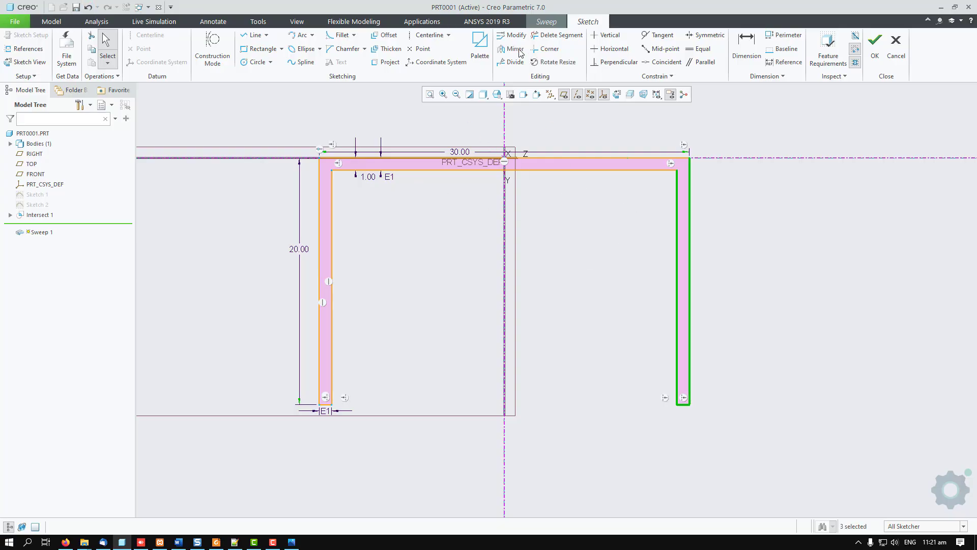
pyautogui.click(557, 34)
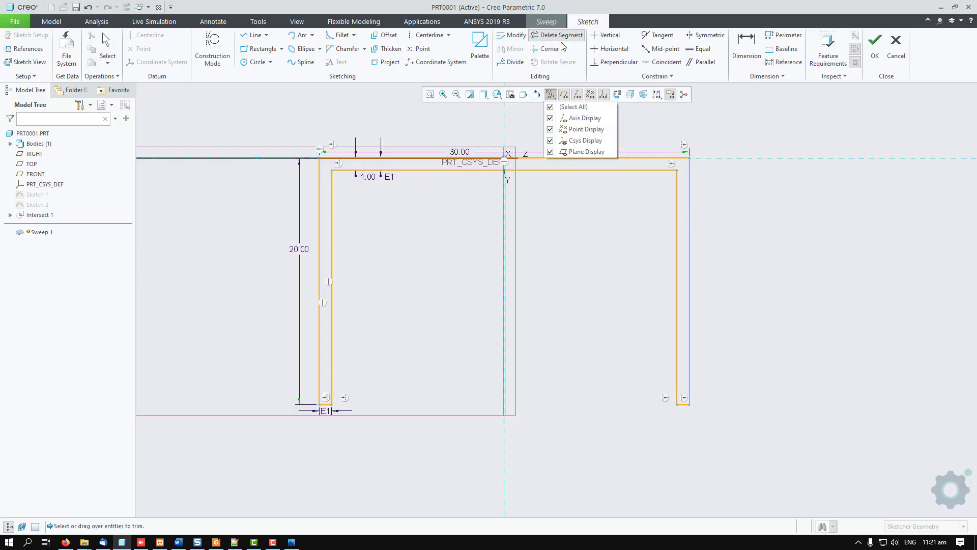
pyautogui.moveTo(584, 134)
pyautogui.mouseDown()
pyautogui.moveTo(673, 198)
pyautogui.moveTo(654, 162)
pyautogui.mouseUp()
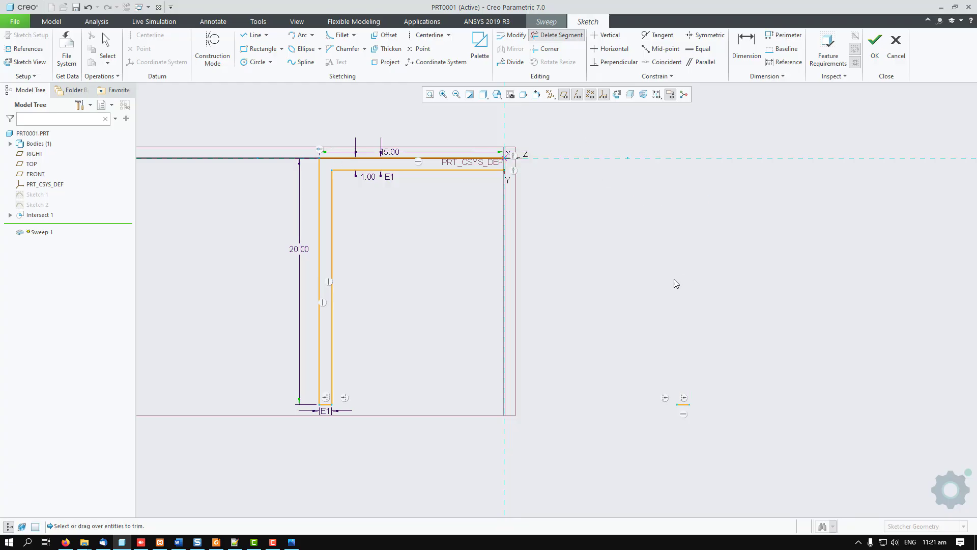
pyautogui.middleClick(546, 217)
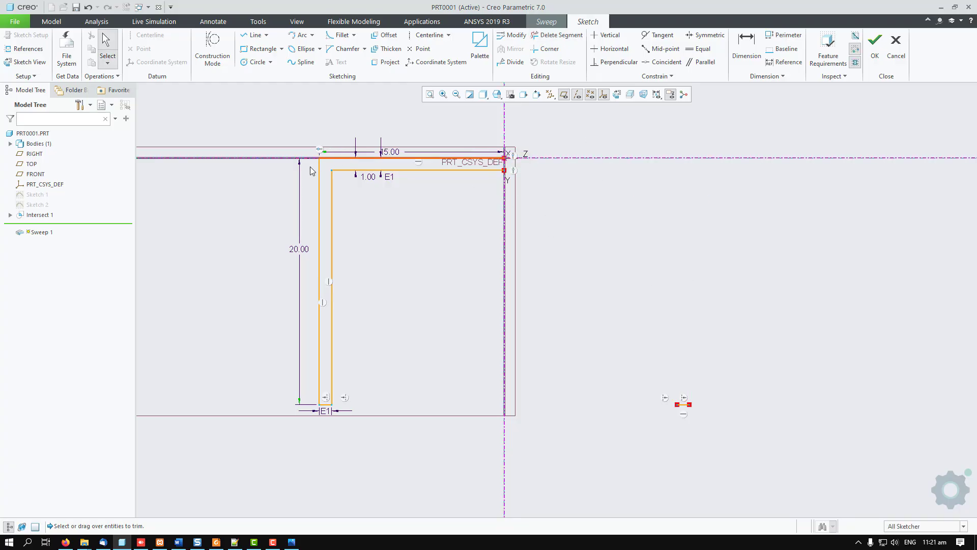
pyautogui.moveTo(674, 369); pyautogui.dragTo(694, 425)
pyautogui.click(576, 38)
pyautogui.moveTo(683, 382); pyautogui.dragTo(682, 409)
pyautogui.middleClick(586, 365)
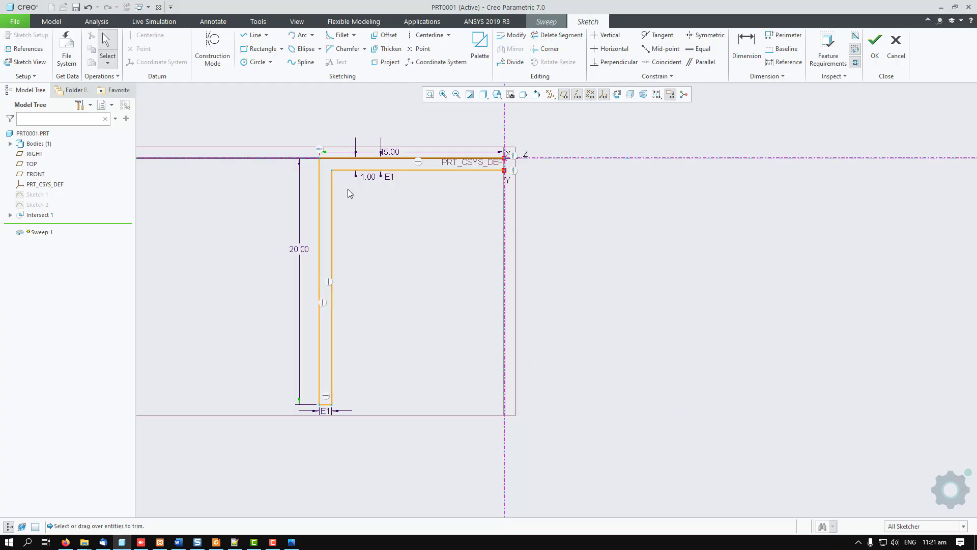
# Round the inner and outer corners of the half-section with trimmed circular fillets of about 1.05 and 1.2 radius.
pyautogui.scroll(-2, 289, 132)
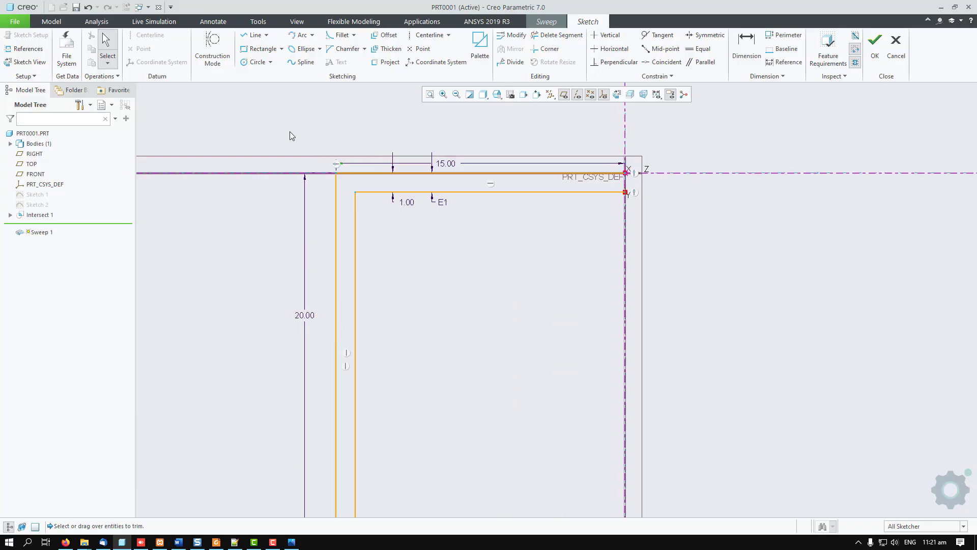
pyautogui.click(355, 35)
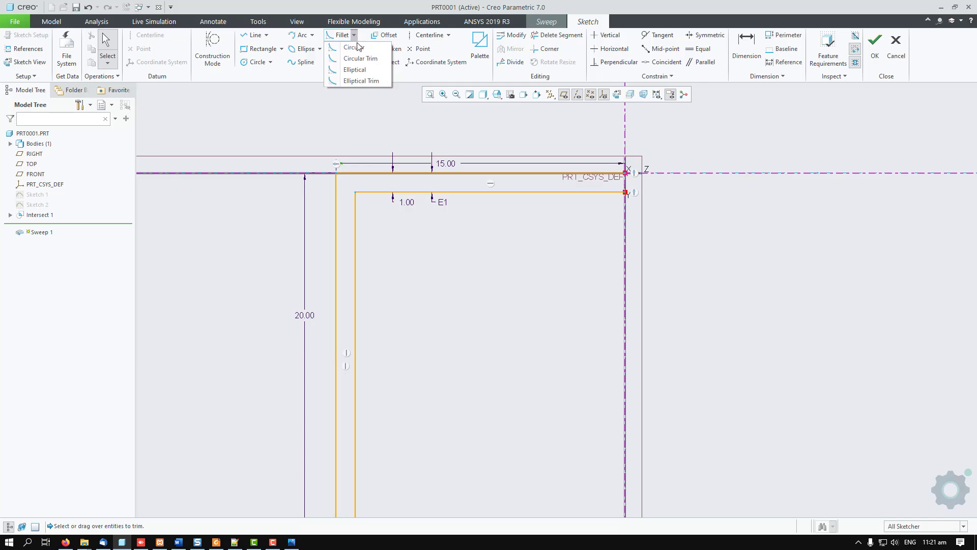
pyautogui.click(360, 59)
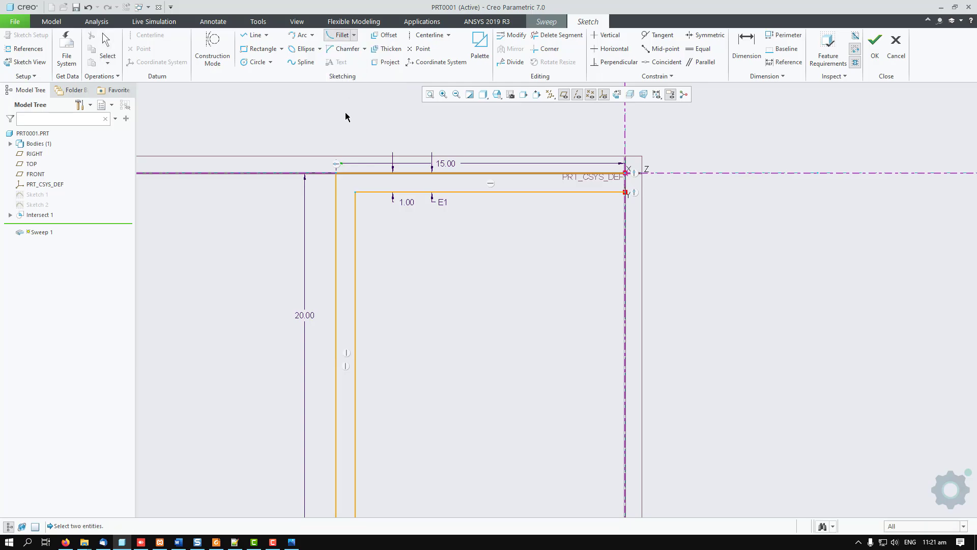
pyautogui.click(355, 213)
pyautogui.click(375, 192)
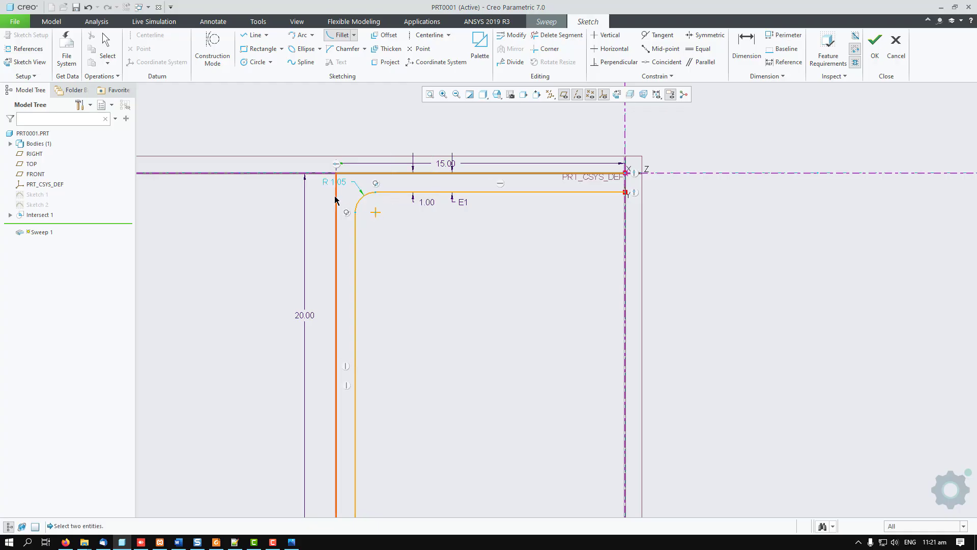
pyautogui.click(363, 173)
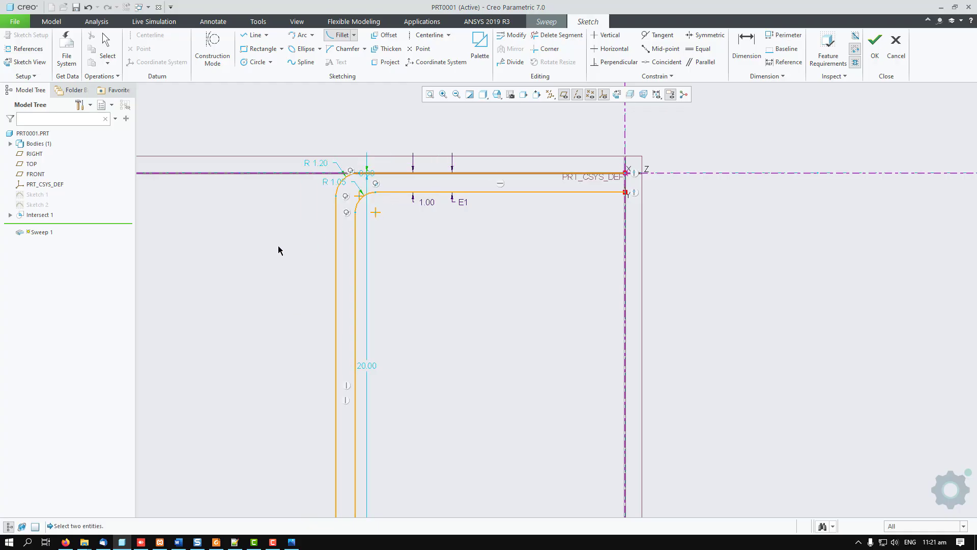
pyautogui.middleClick(279, 250)
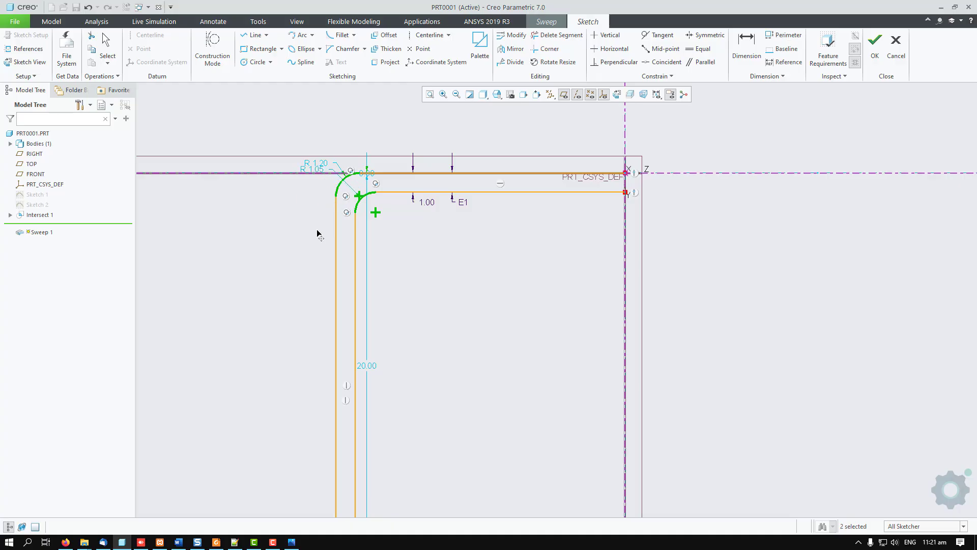
# Separate the two fillet radius dimensions, and set the outer radius to 4 and the inner radius to 3.
pyautogui.moveTo(316, 172); pyautogui.dragTo(426, 237)
pyautogui.doubleClick(320, 165)
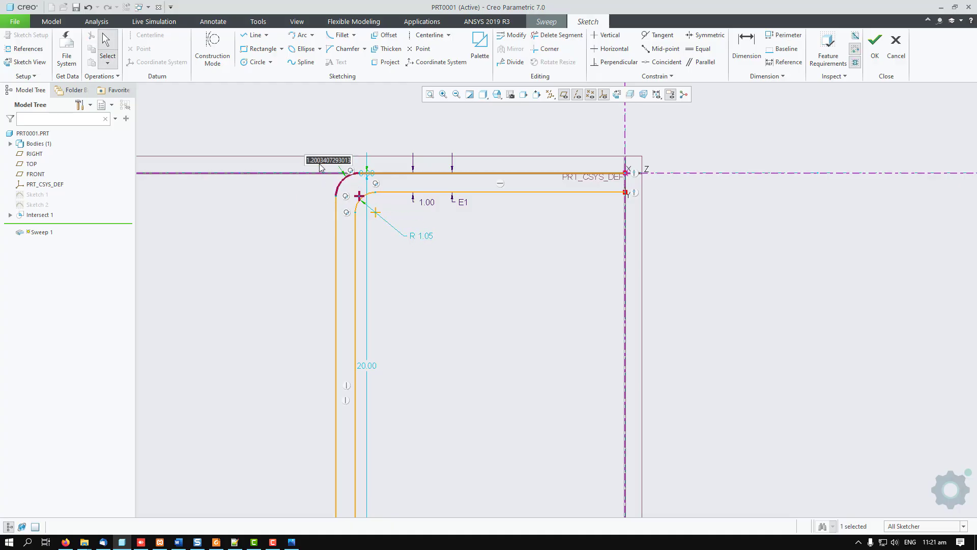
pyautogui.write('4')
pyautogui.press('Return')
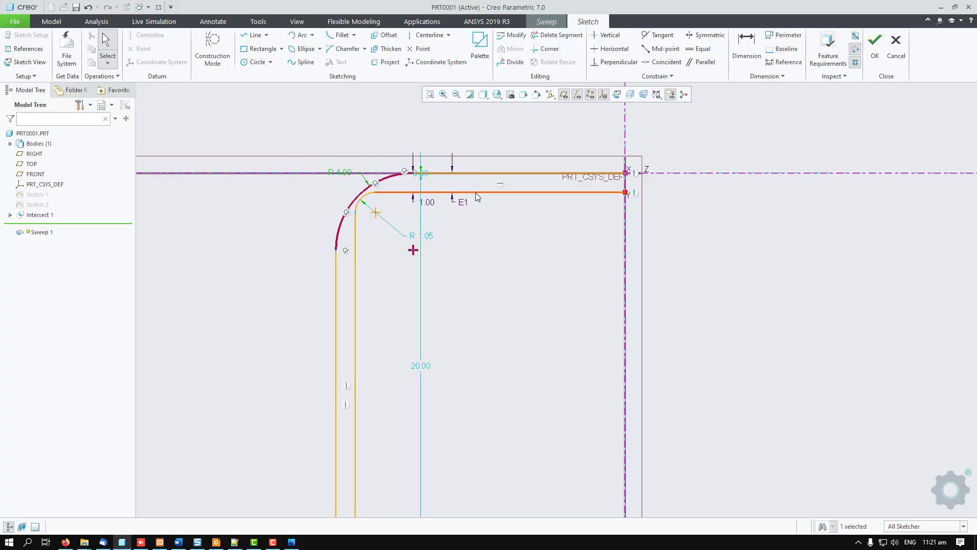
pyautogui.doubleClick(427, 237)
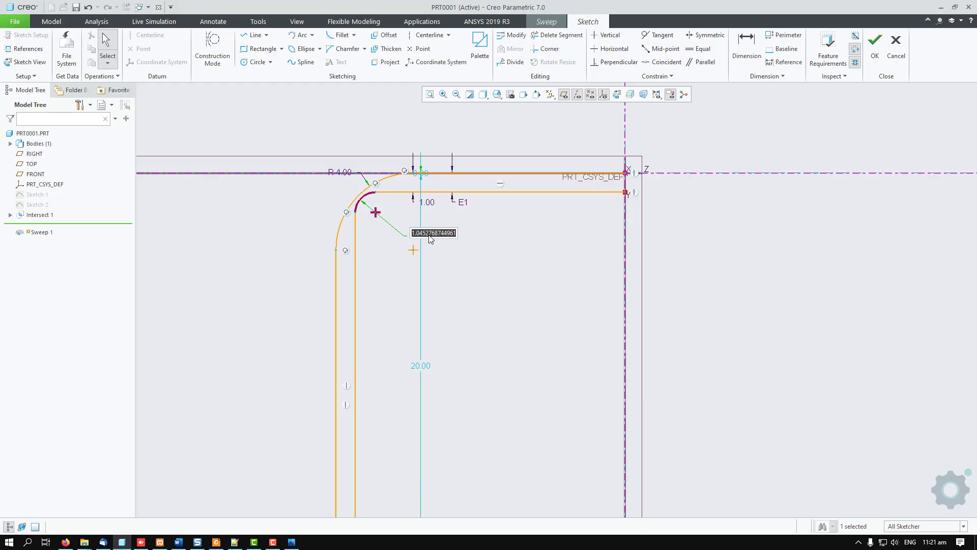
pyautogui.write('3')
pyautogui.press('Return')
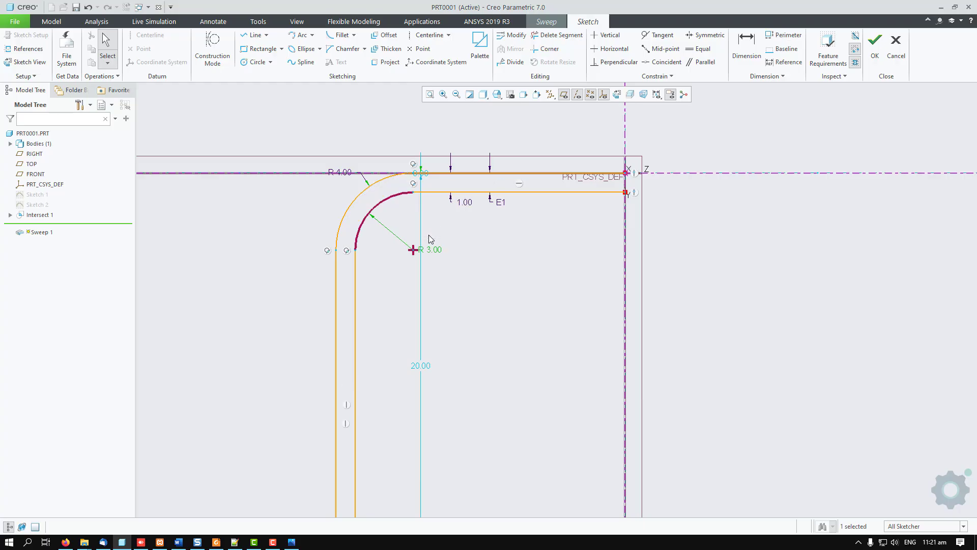
# Mirror the filleted half-section about the vertical reference line to form the complete U-profile.
pyautogui.scroll(-2, 237, 248)
pyautogui.moveTo(243, 171)
pyautogui.mouseDown()
pyautogui.moveTo(356, 414)
pyautogui.moveTo(431, 515)
pyautogui.mouseUp()
pyautogui.moveTo(497, 528); pyautogui.dragTo(493, 515)
pyautogui.click(511, 49)
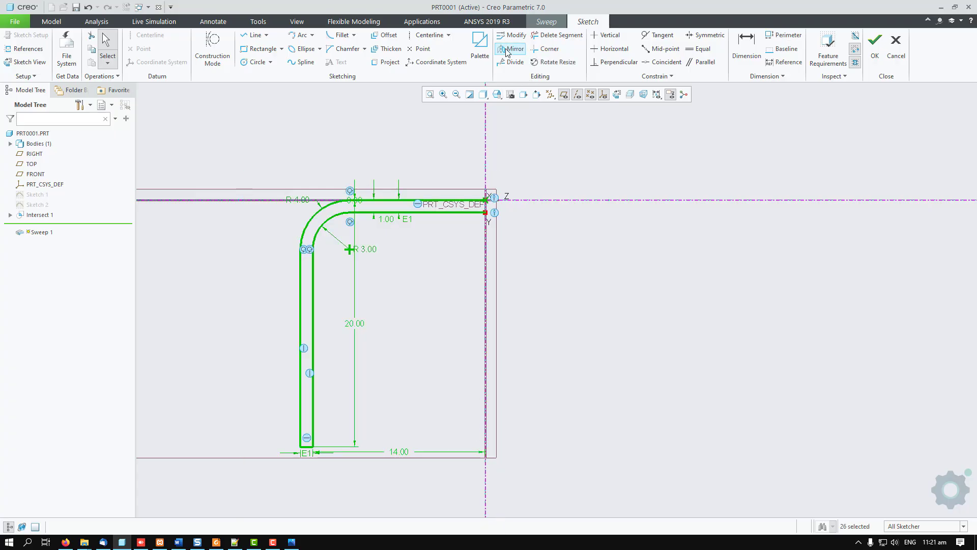
pyautogui.click(486, 130)
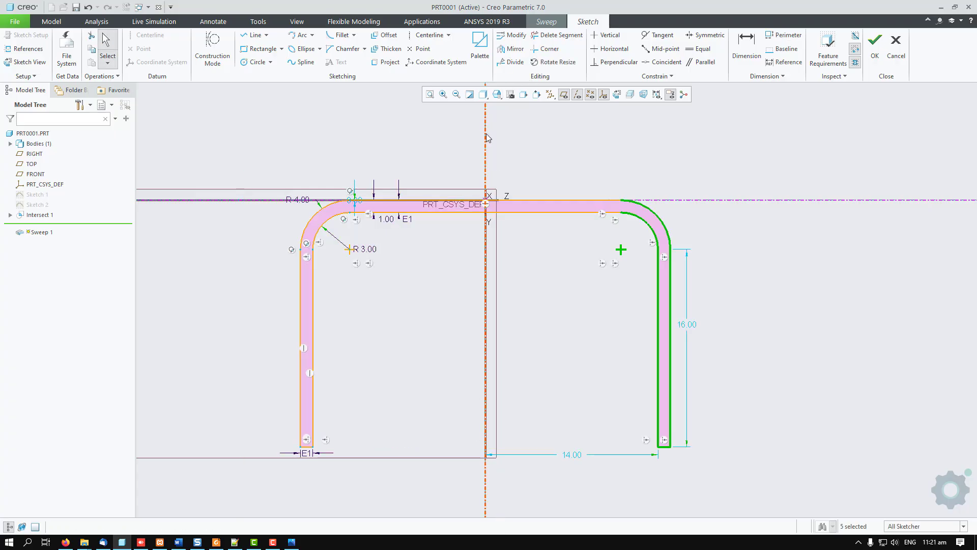
pyautogui.click(733, 241)
# Dimension the overall width between the outer faces of both legs and place the dimension above the profile.
pyautogui.scroll(-3, 343, 236)
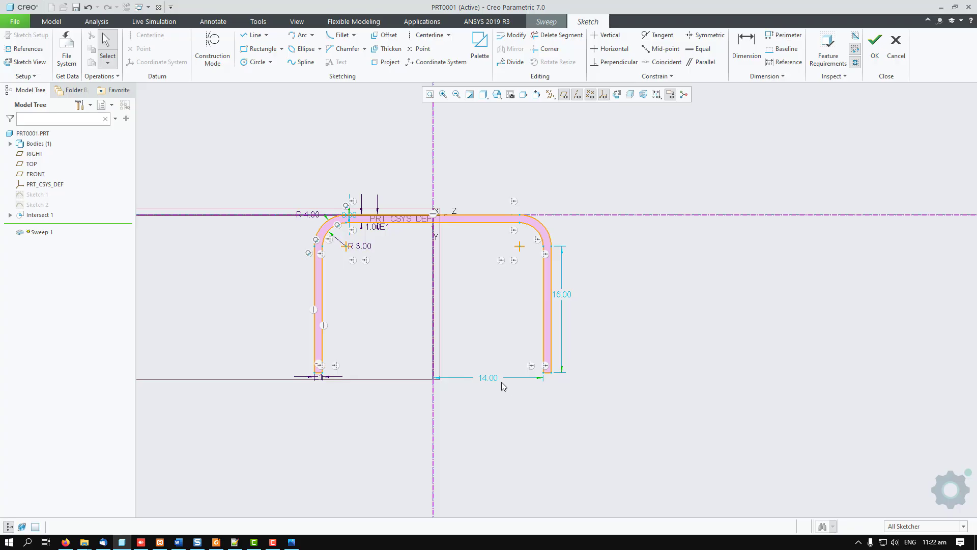
pyautogui.click(746, 45)
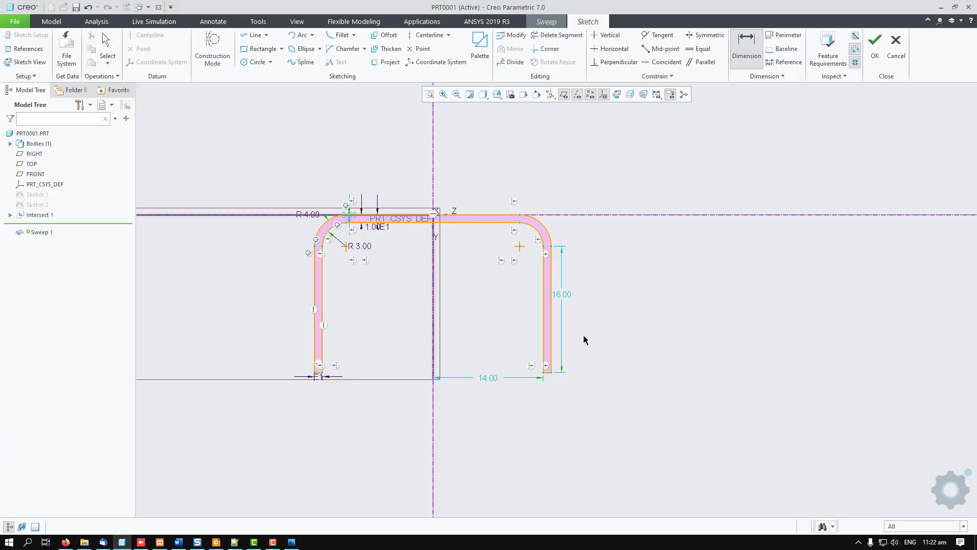
pyautogui.click(551, 333)
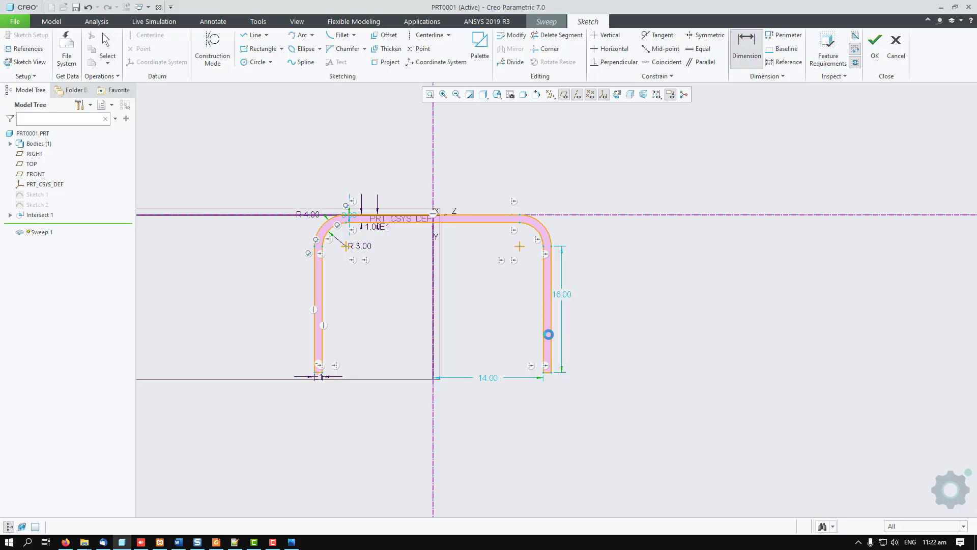
pyautogui.click(315, 349)
pyautogui.middleClick(398, 411)
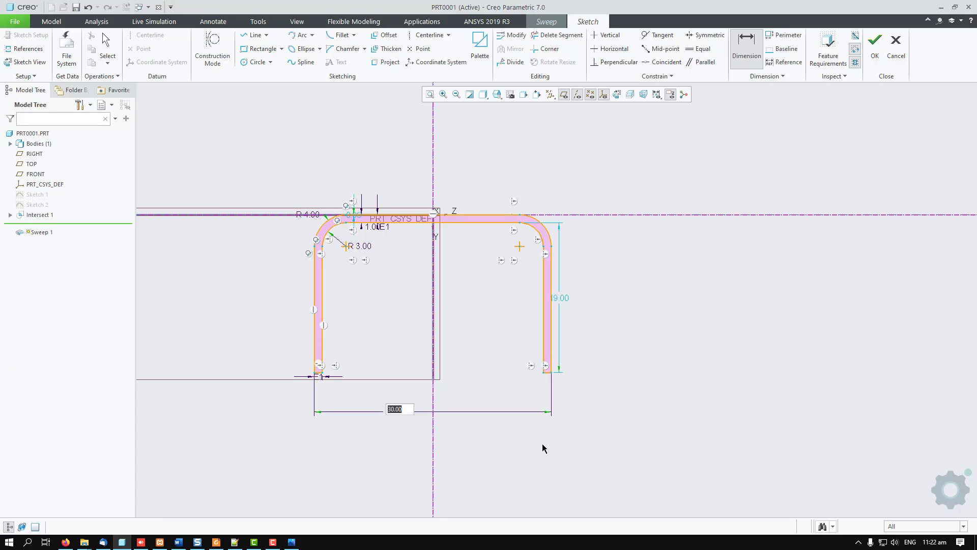
pyautogui.middleClick(542, 449)
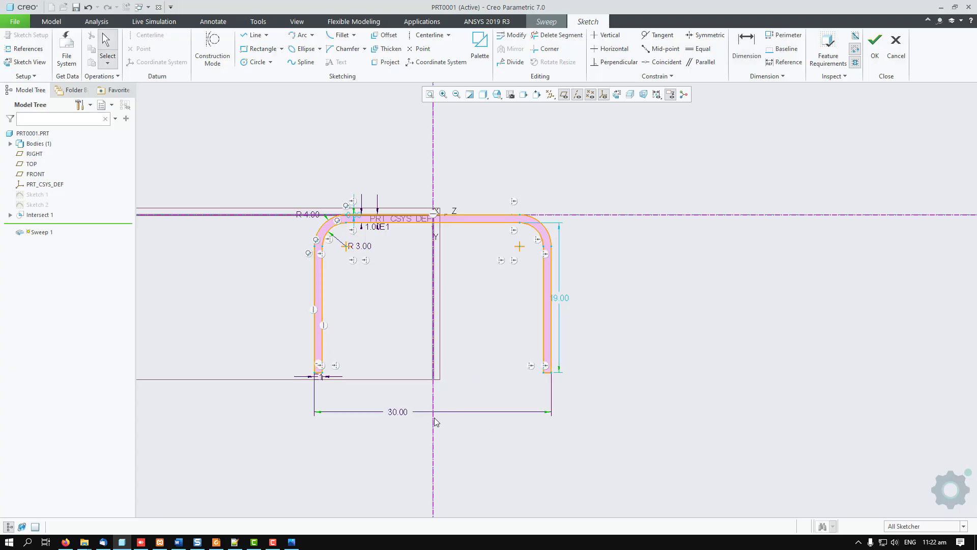
pyautogui.moveTo(393, 413); pyautogui.dragTo(406, 180)
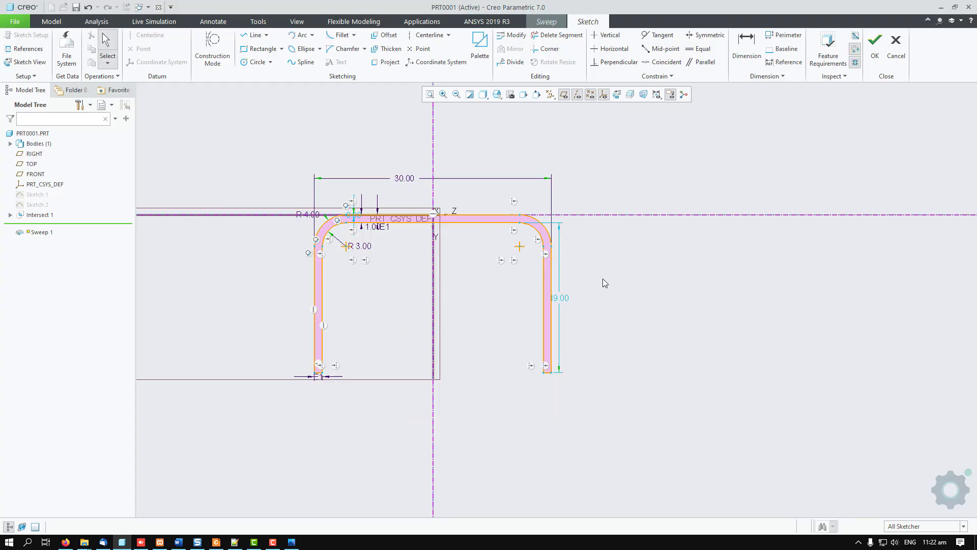
# Move the existing leg dimension clear of the profile and dimension the full height from the web's outer edge to the leg end.
pyautogui.moveTo(563, 304); pyautogui.dragTo(596, 302)
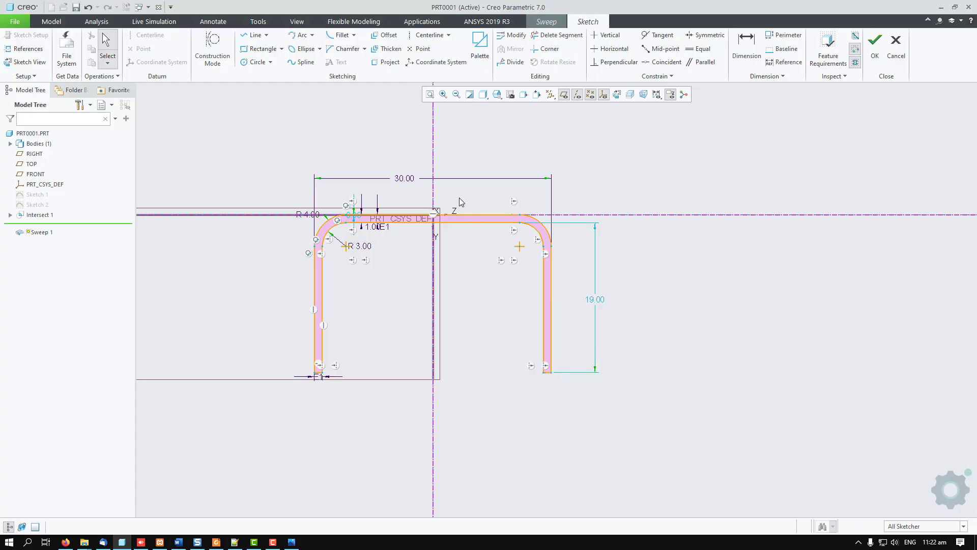
pyautogui.click(746, 48)
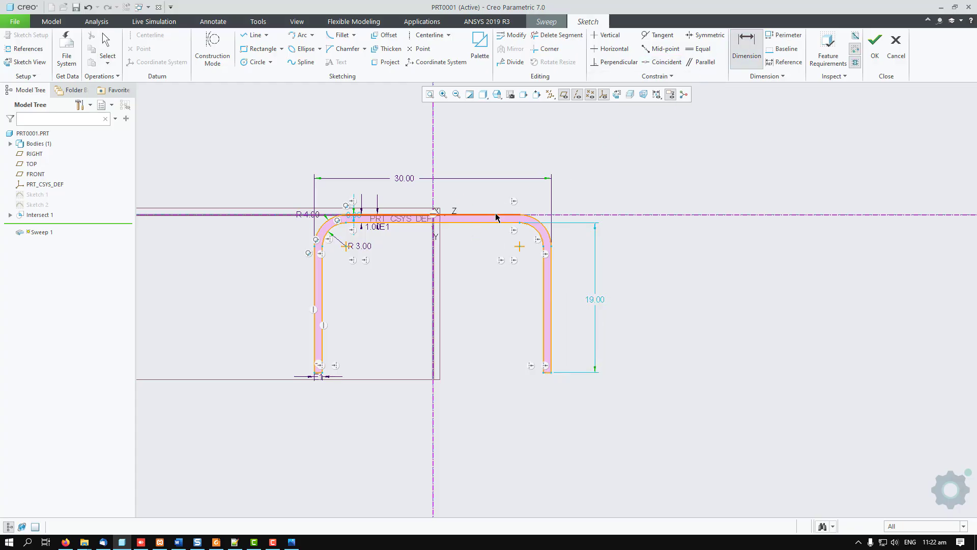
pyautogui.click(547, 373)
pyautogui.middleClick(633, 310)
pyautogui.middleClick(655, 312)
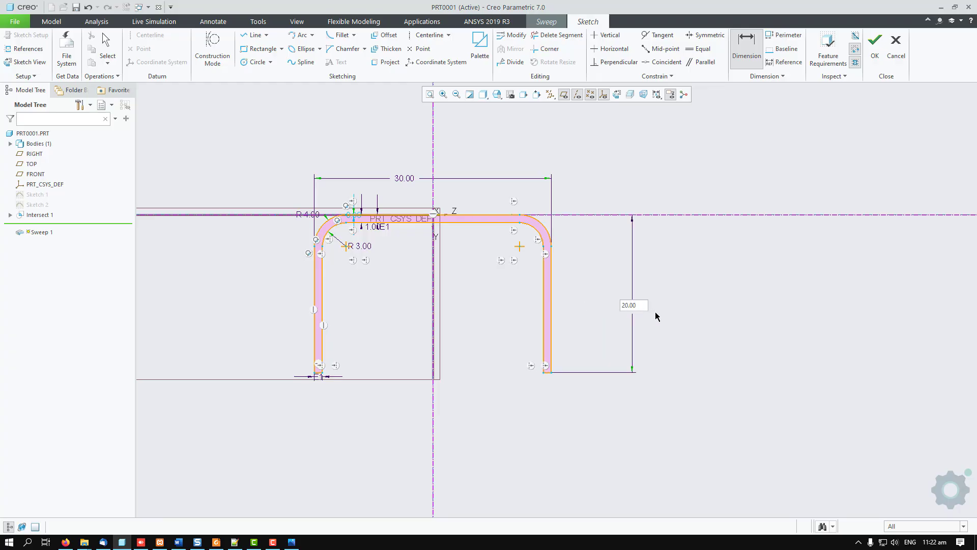
pyautogui.middleClick(484, 254)
# Make the web's outer edge coincident with the horizontal reference line and finish the section sketch.
pyautogui.scroll(-4, 322, 192)
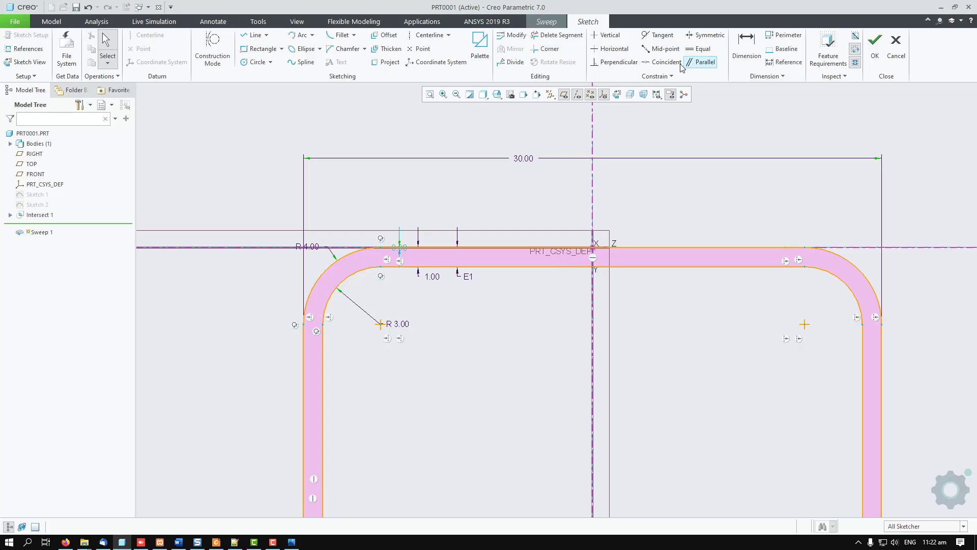
pyautogui.click(661, 61)
pyautogui.click(392, 249)
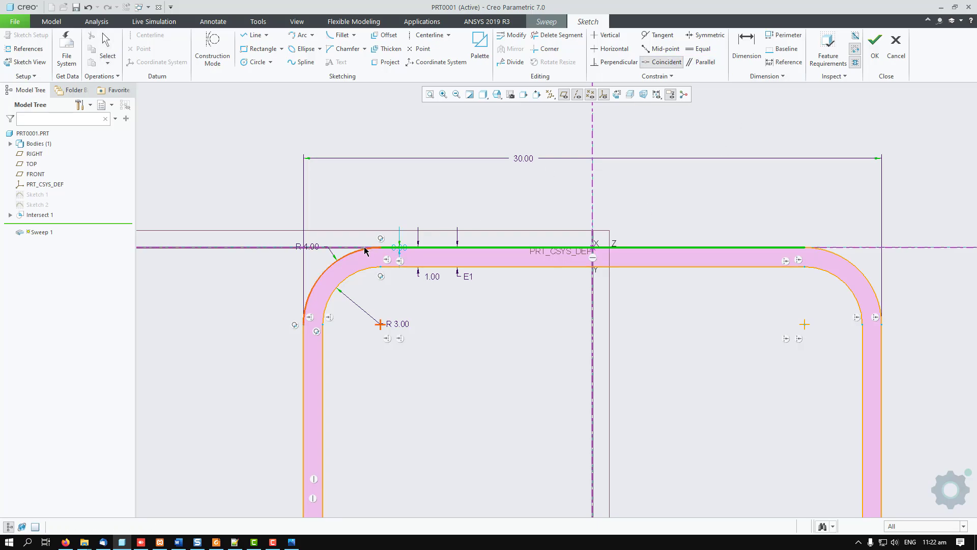
pyautogui.click(354, 247)
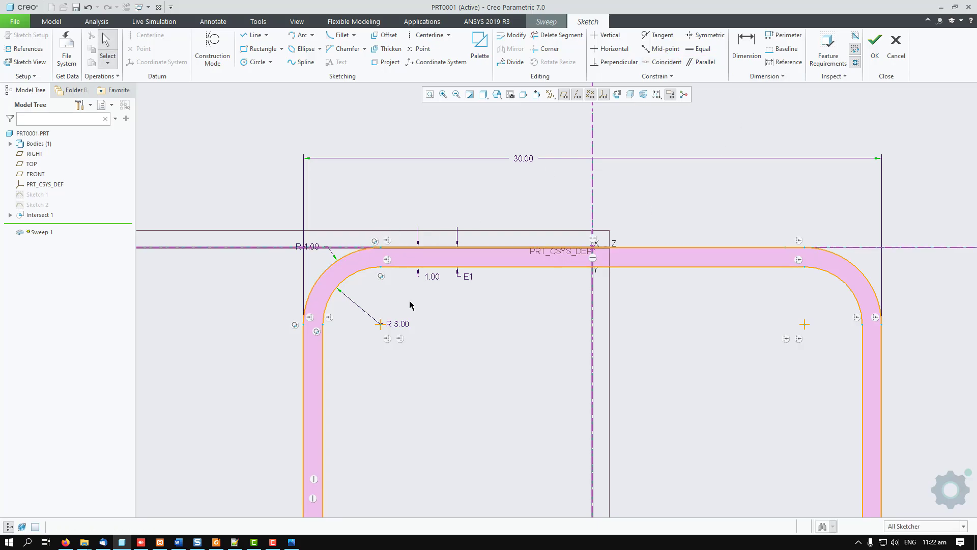
pyautogui.middleClick(410, 305)
pyautogui.scroll(-3, 344, 197)
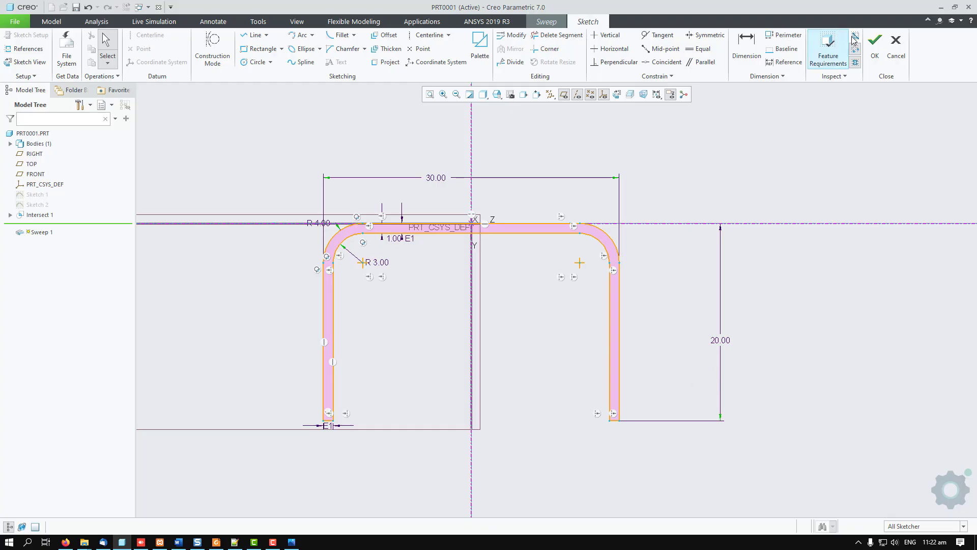
pyautogui.click(874, 45)
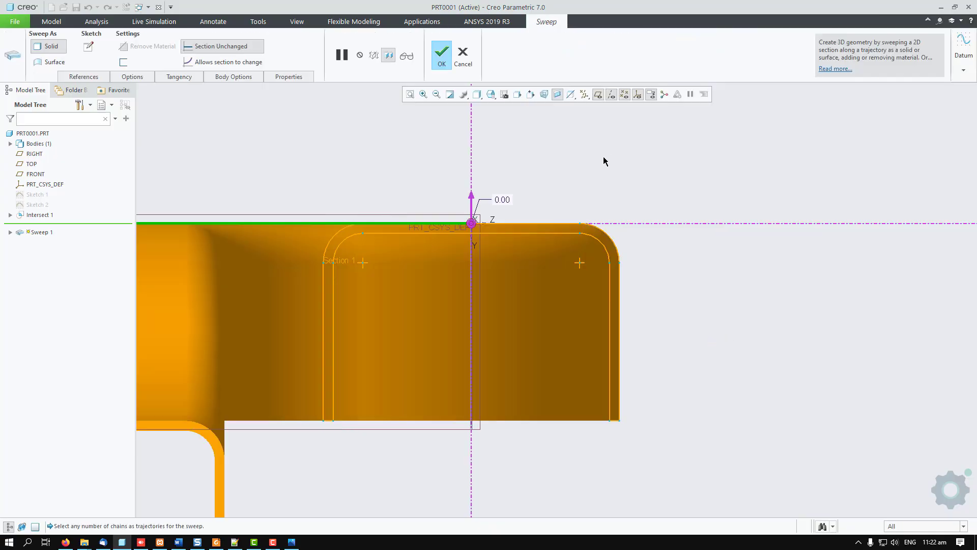
# Examine the swept U-channel preview from several angles, including both open ends and the curved path.
pyautogui.scroll(3, 604, 159)
pyautogui.moveTo(580, 290); pyautogui.dragTo(563, 114, button='middle')
pyautogui.scroll(3, 563, 251)
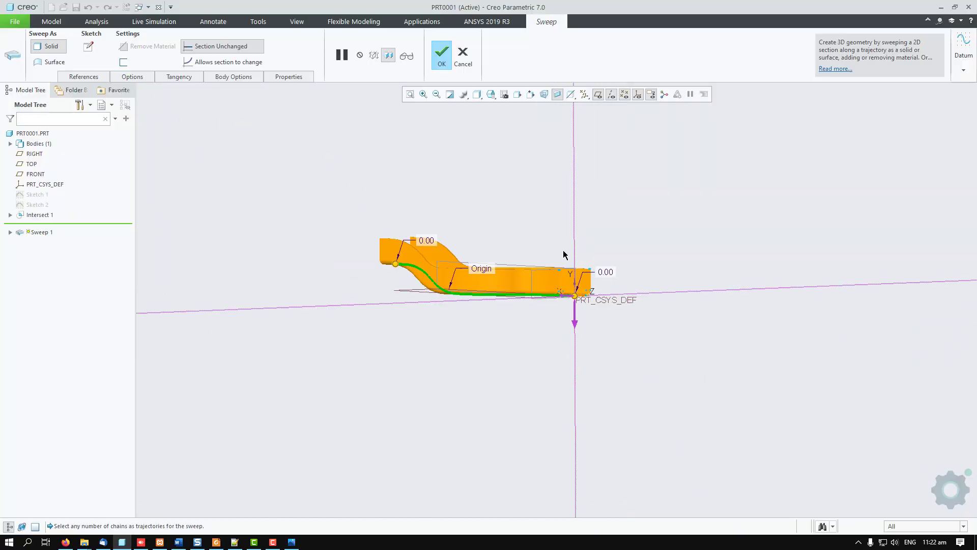
pyautogui.moveTo(515, 260); pyautogui.dragTo(403, 270, button='middle')
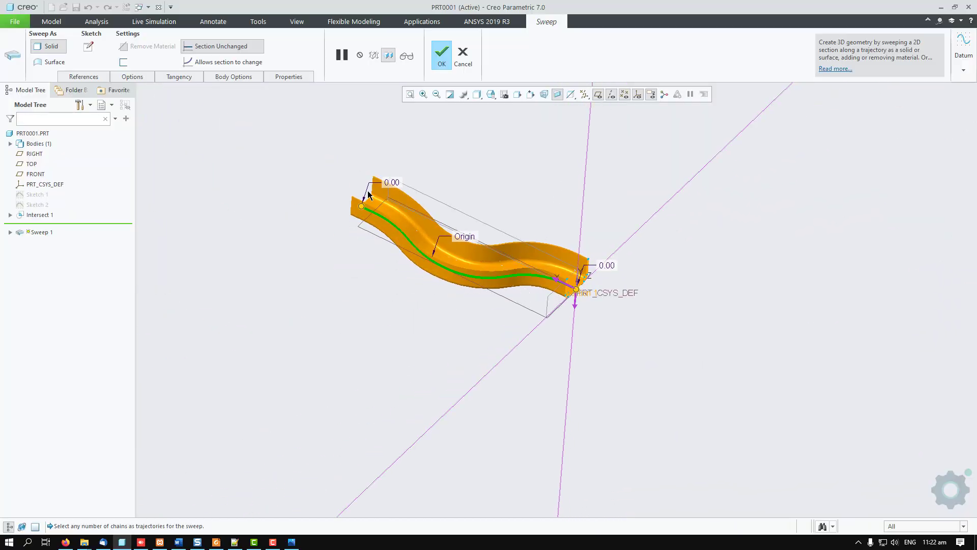
pyautogui.moveTo(368, 195)
pyautogui.mouseDown(button='middle')
pyautogui.moveTo(443, 181)
pyautogui.moveTo(558, 200)
pyautogui.moveTo(545, 233)
pyautogui.moveTo(512, 252)
pyautogui.moveTo(576, 349)
pyautogui.moveTo(342, 221)
pyautogui.moveTo(393, 209)
pyautogui.moveTo(375, 194)
pyautogui.moveTo(346, 221)
pyautogui.mouseUp(button='middle')
pyautogui.scroll(-3, 362, 245)
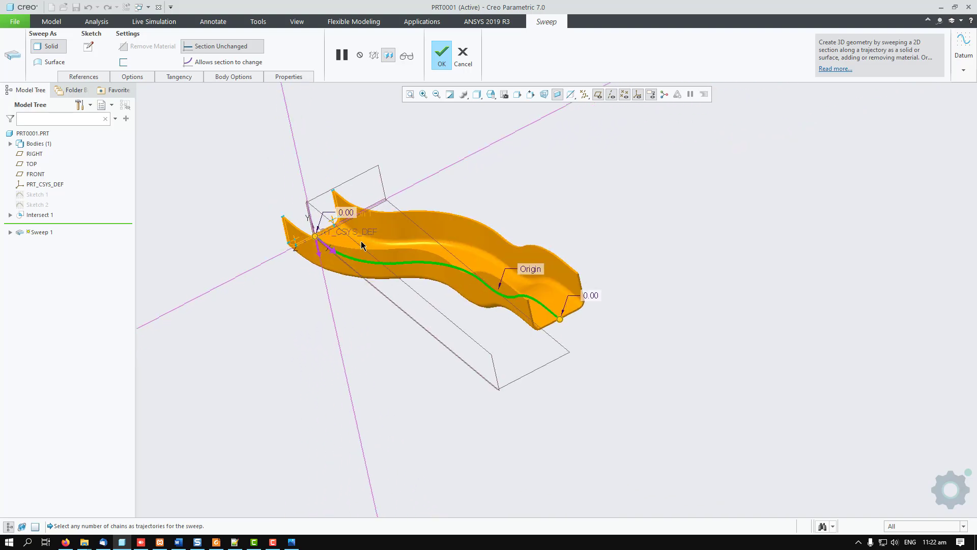
pyautogui.scroll(-2, 362, 245)
pyautogui.scroll(2, 362, 245)
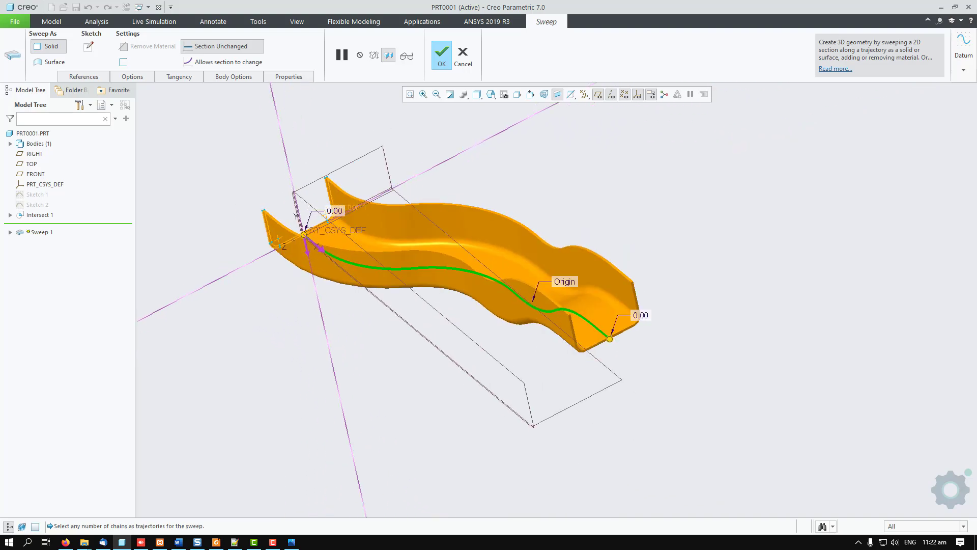
# Show the reference drawing 2.jpg side by side with the part window and compare it with the sweep preview.
pyautogui.click(291, 542)
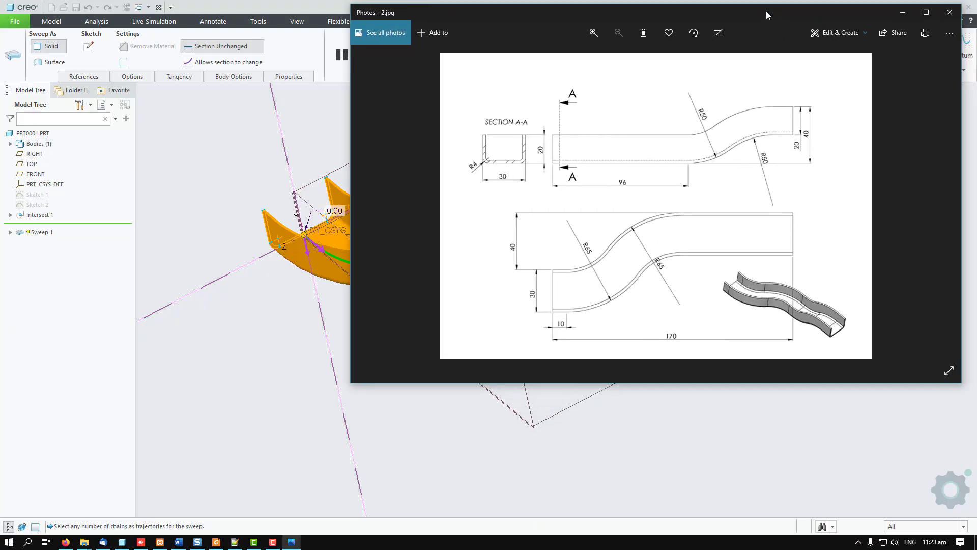
pyautogui.moveTo(767, 15); pyautogui.dragTo(801, 48)
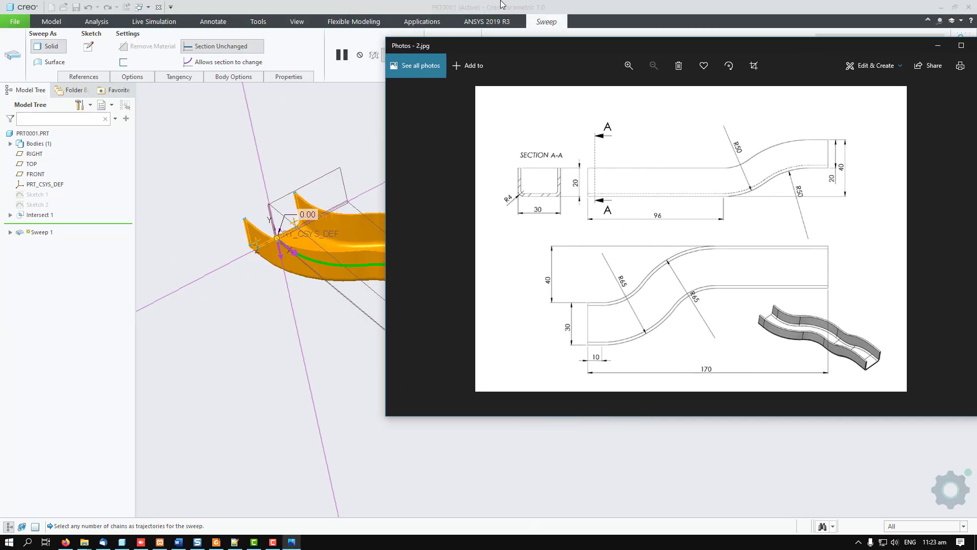
pyautogui.doubleClick(500, 6)
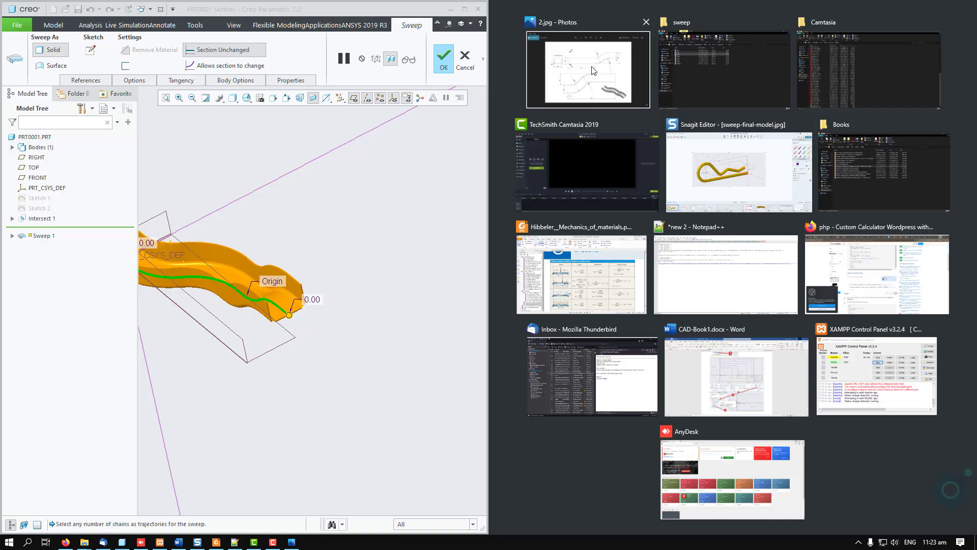
pyautogui.click(610, 81)
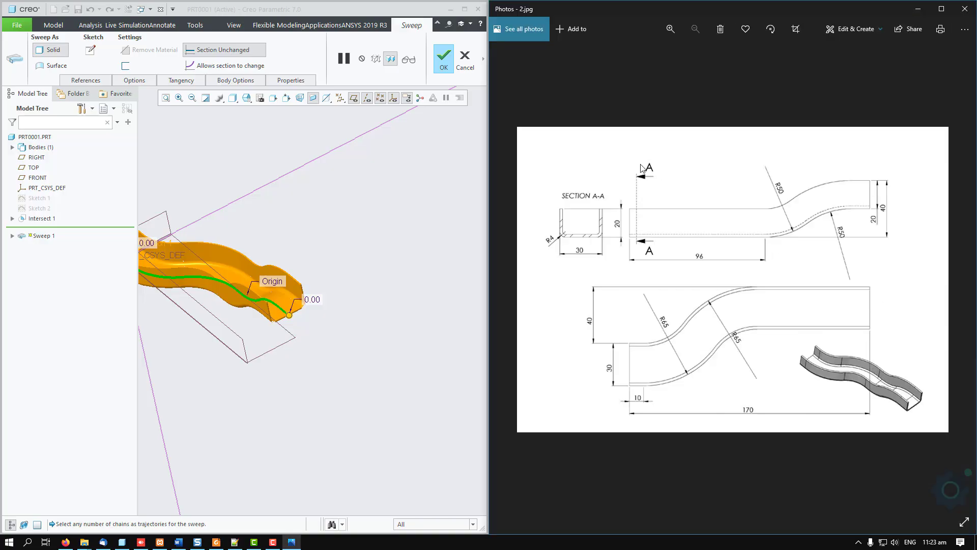
pyautogui.scroll(-2, 235, 289)
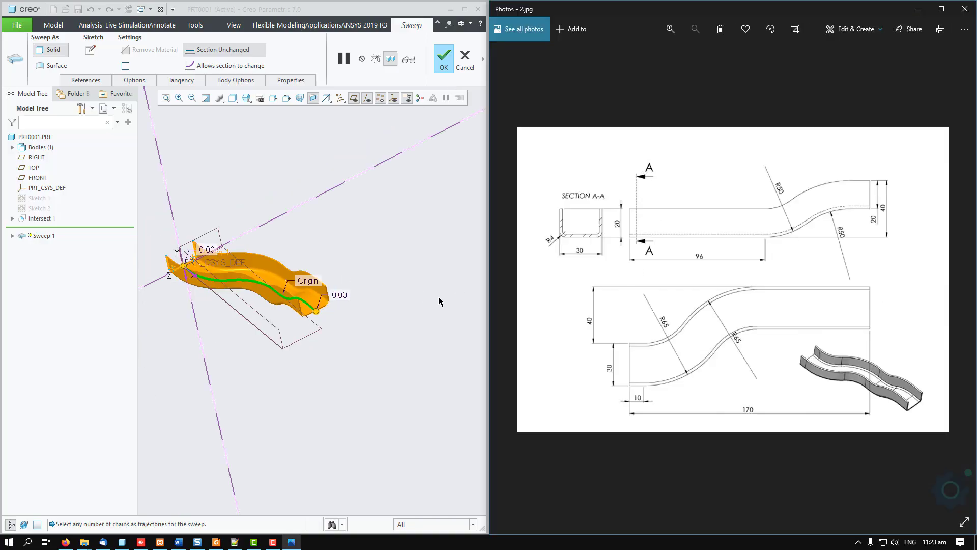
pyautogui.scroll(3, 195, 268)
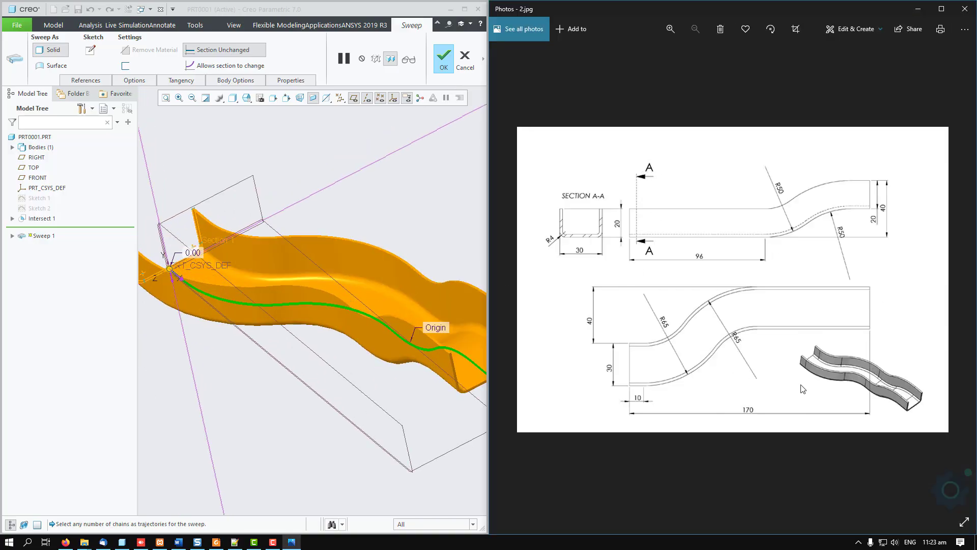
# Set the model display to shaded with edges, compare the channel with the drawing, and maximize the part window.
pyautogui.moveTo(302, 352); pyautogui.dragTo(305, 345, button='middle')
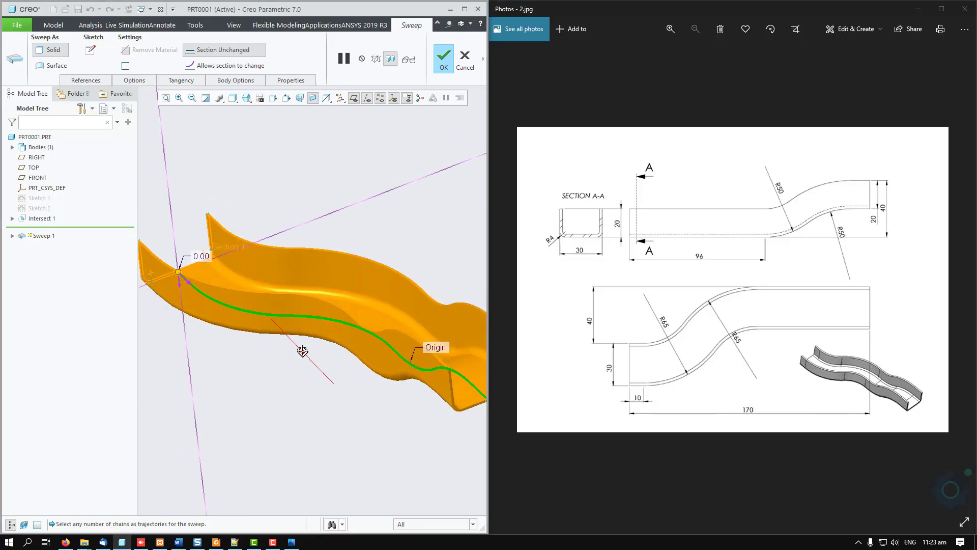
pyautogui.click(245, 103)
pyautogui.click(241, 121)
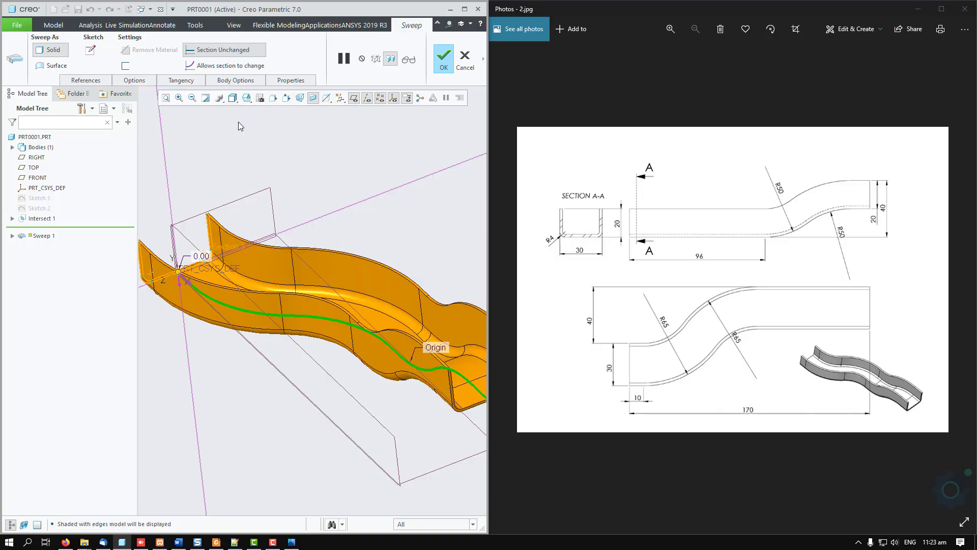
pyautogui.scroll(-2, 283, 351)
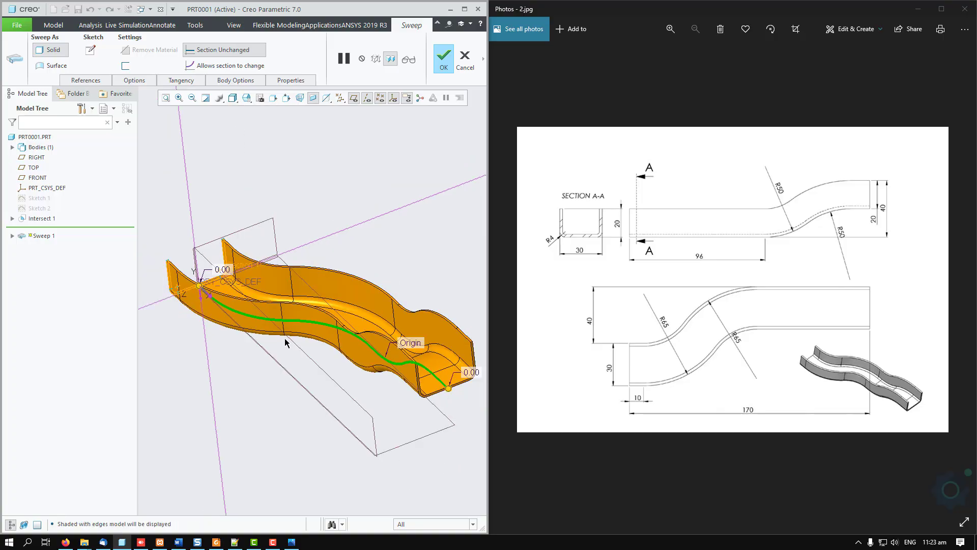
pyautogui.click(463, 9)
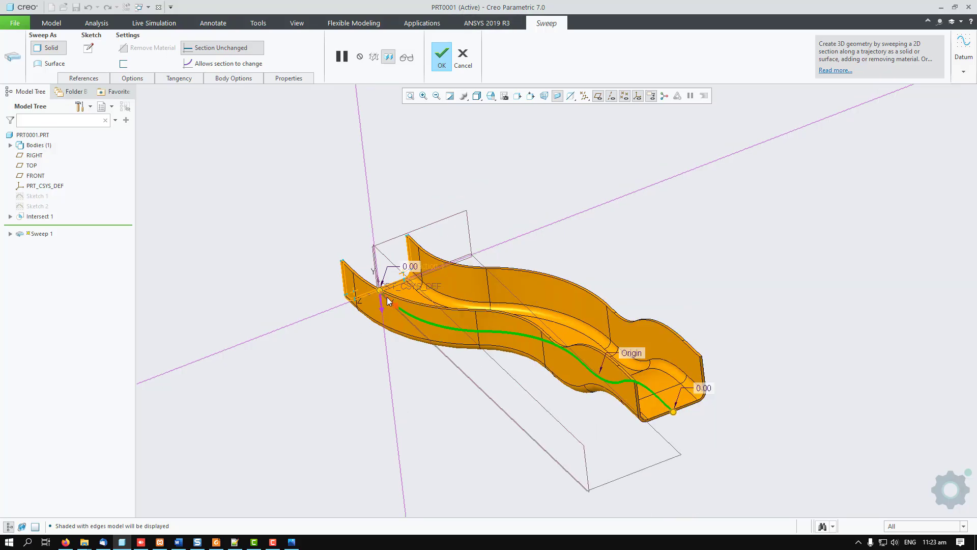
# Try the sweep start at the trajectory's far end, flip the section's vertical direction and back, and return the start to the coordinate system end.
pyautogui.click(387, 298)
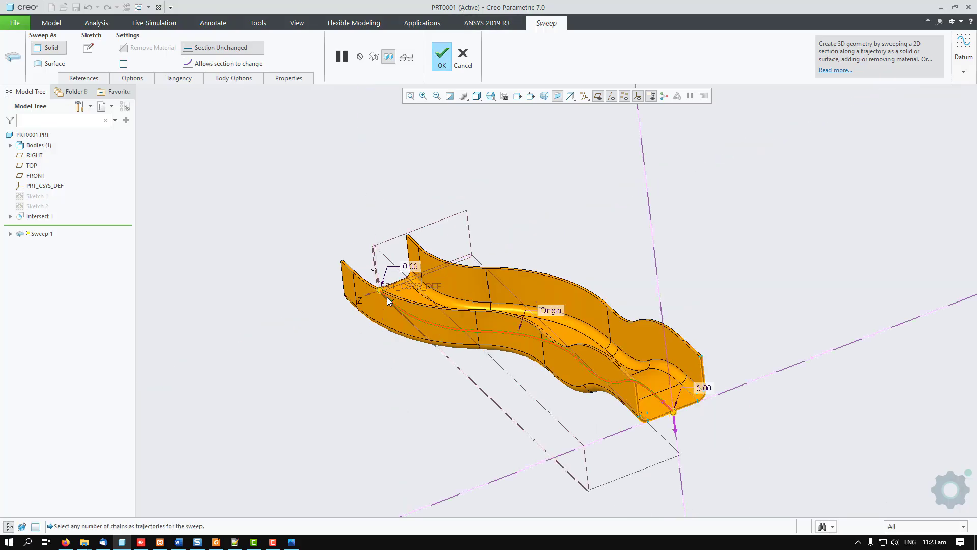
pyautogui.click(674, 423)
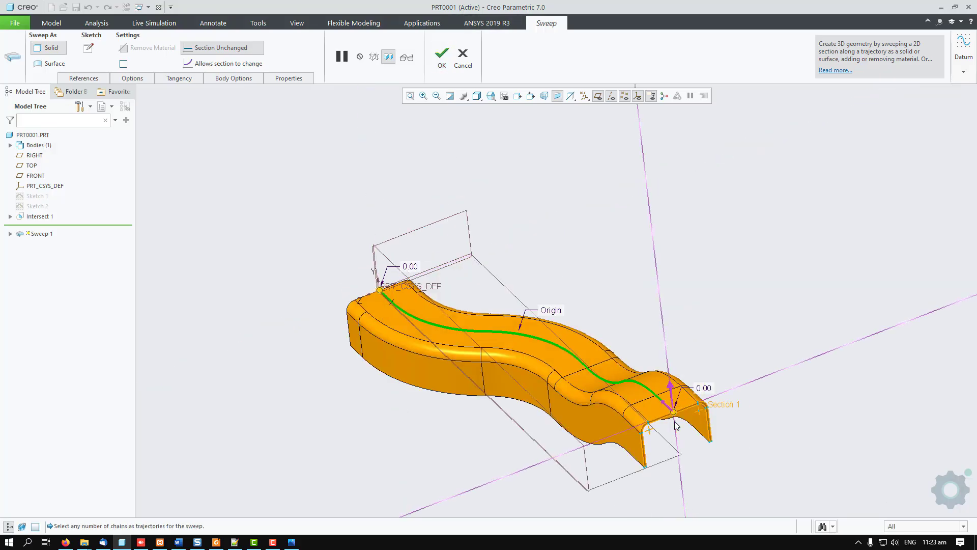
pyautogui.click(670, 385)
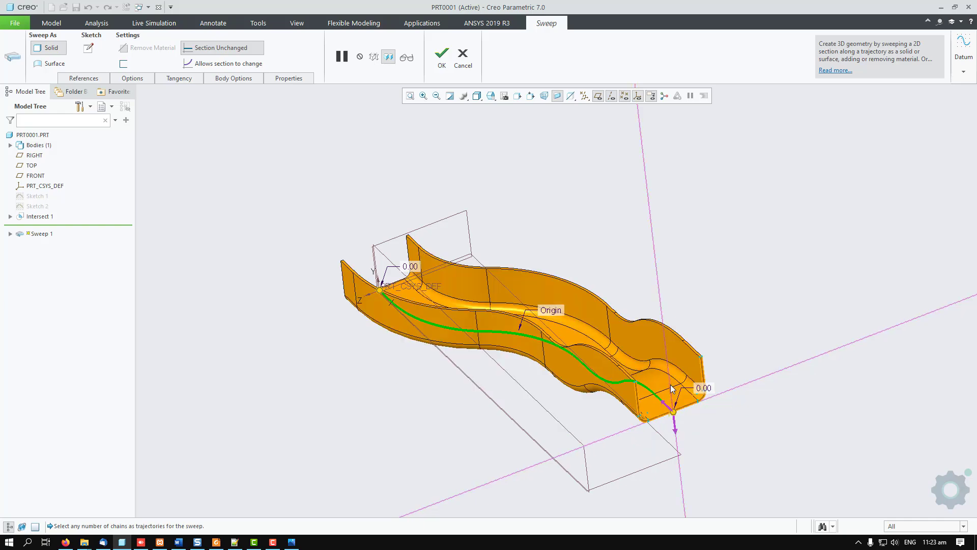
pyautogui.click(665, 403)
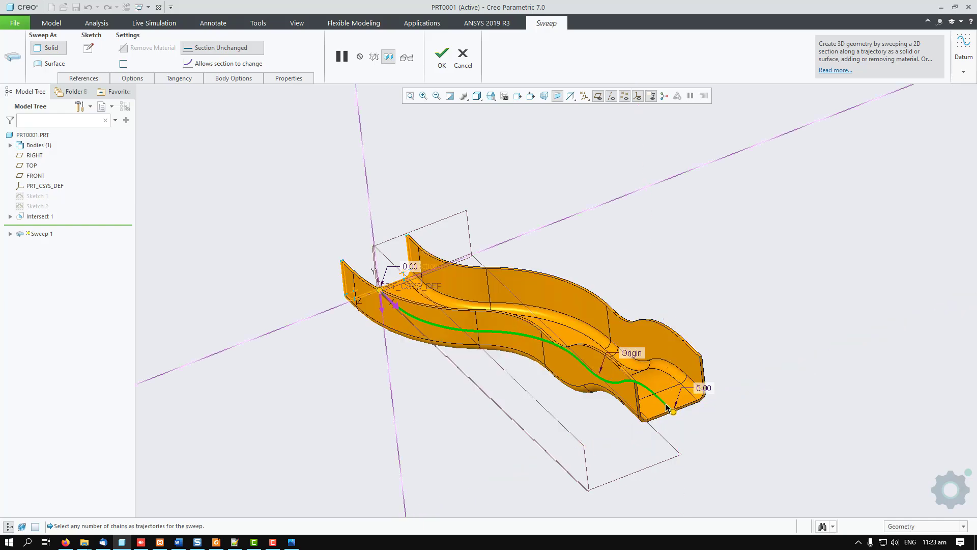
# Switch the sweep start to the trajectory's far end again and orient the section there so the channel opens upward.
pyautogui.click(390, 306)
pyautogui.click(391, 304)
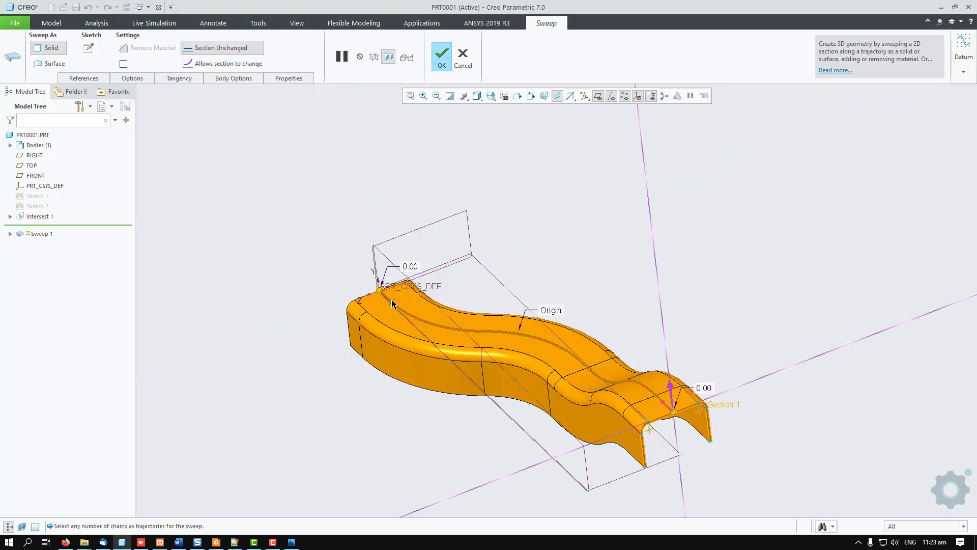
pyautogui.click(670, 394)
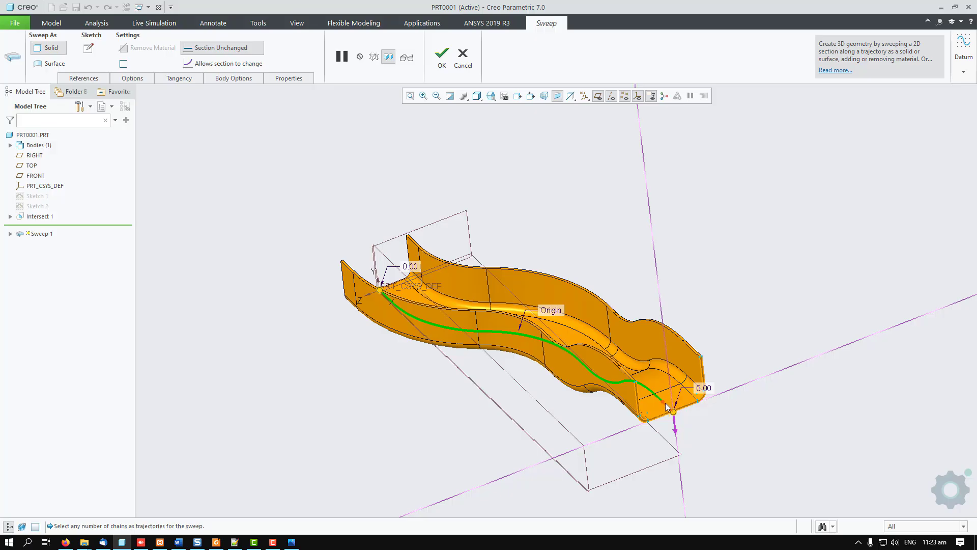
# Return the sweep start to the coordinate system end of the trajectory and complete the sweep.
pyautogui.scroll(-2, 366, 295)
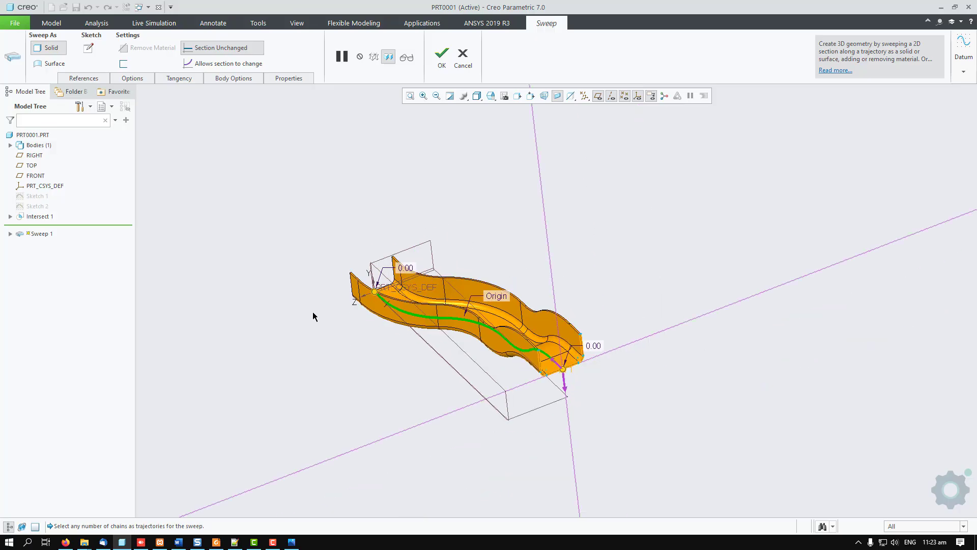
pyautogui.moveTo(312, 312); pyautogui.dragTo(315, 324, button='middle')
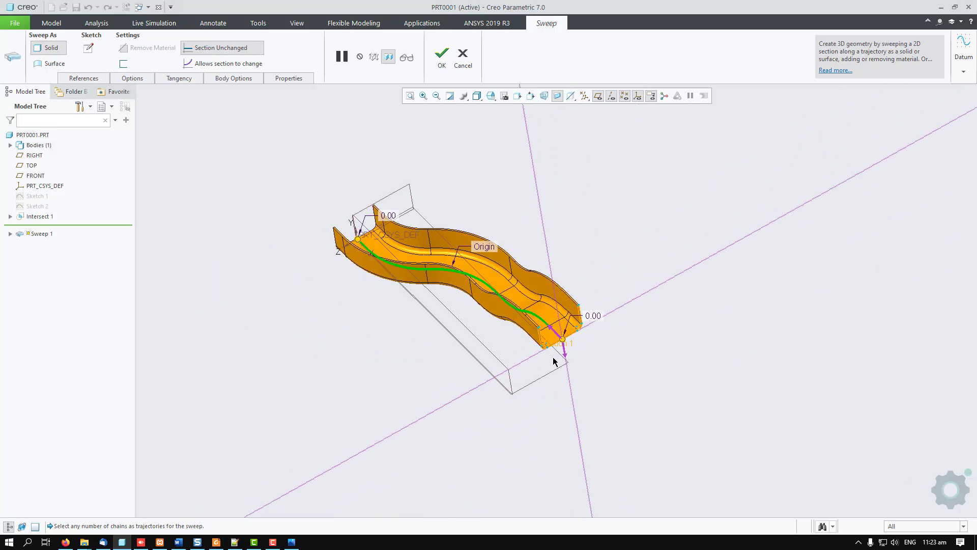
pyautogui.click(554, 331)
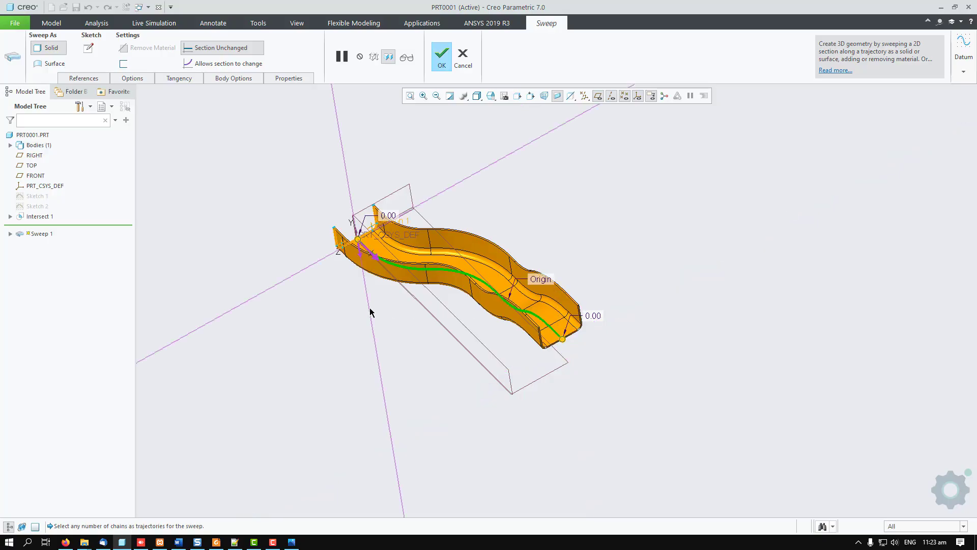
pyautogui.scroll(-2, 484, 417)
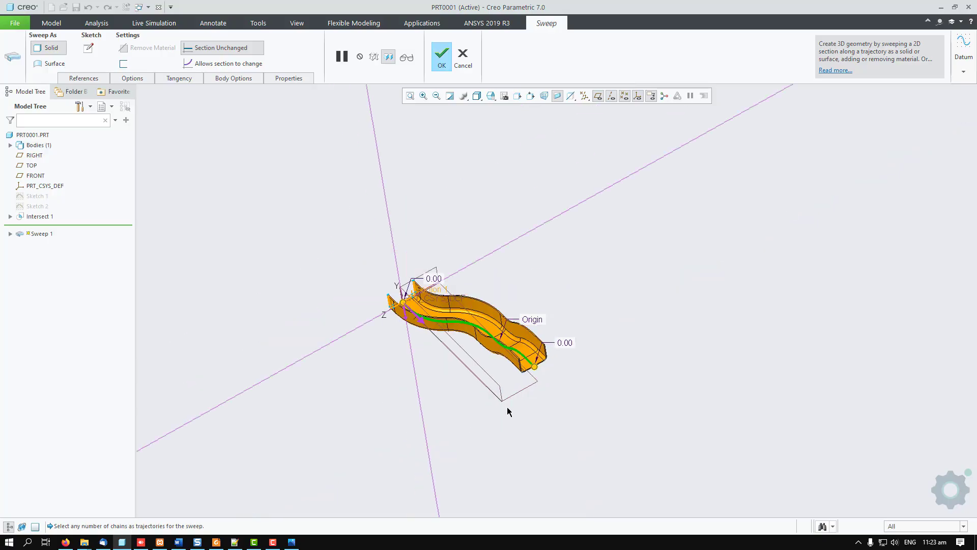
pyautogui.click(436, 61)
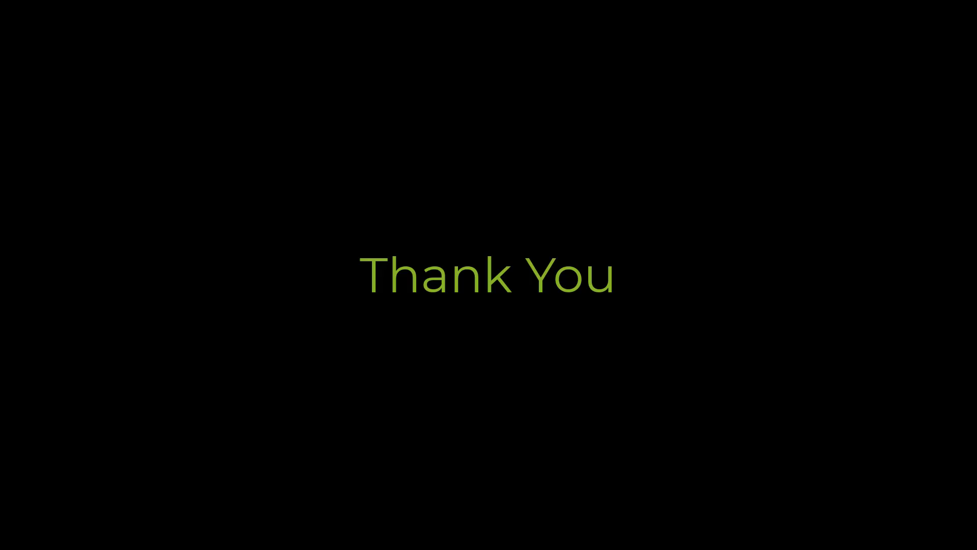